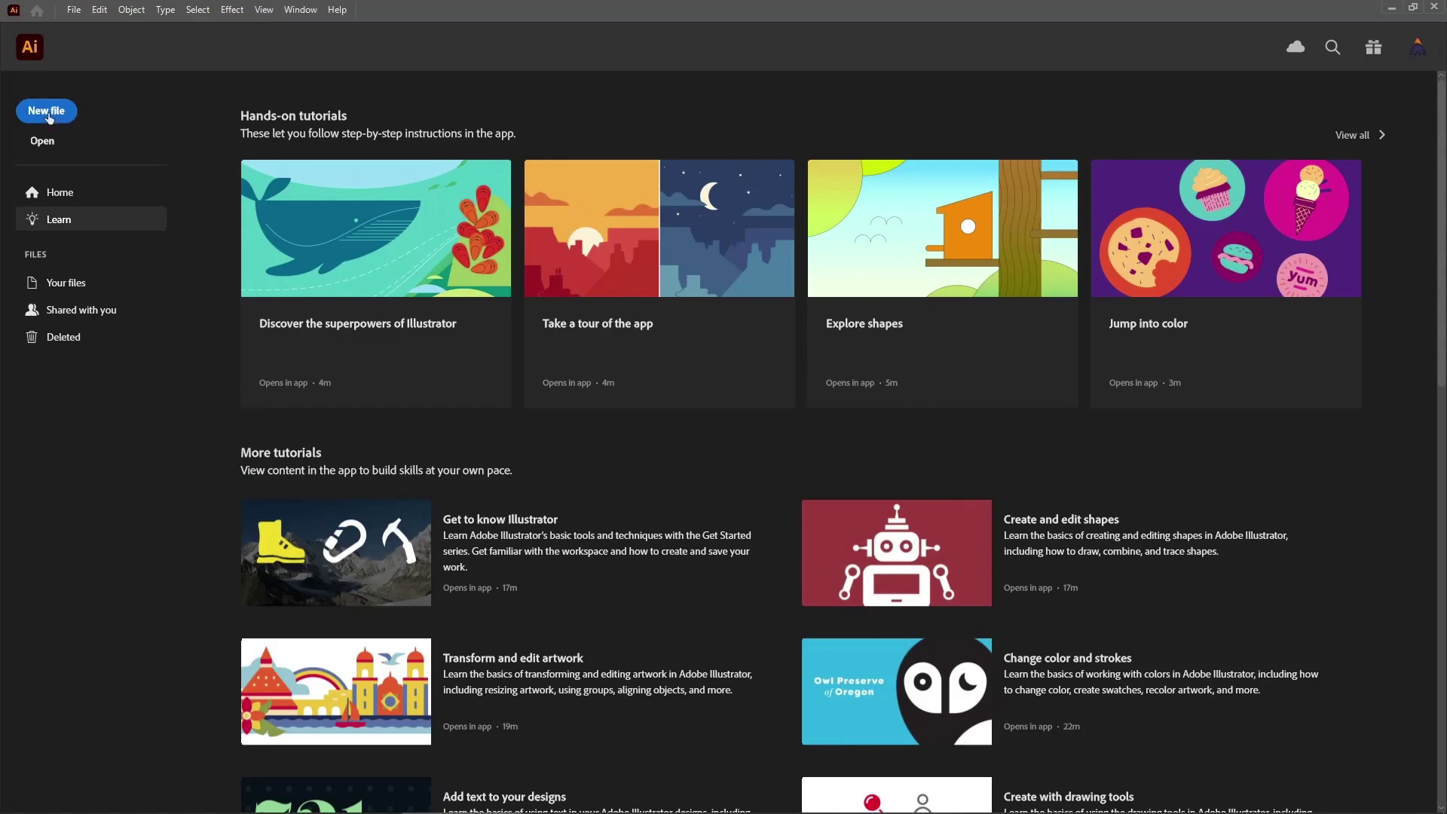
Create an 850 × 850 px RGB document with 72 ppi raster effects
left_click(48, 115)
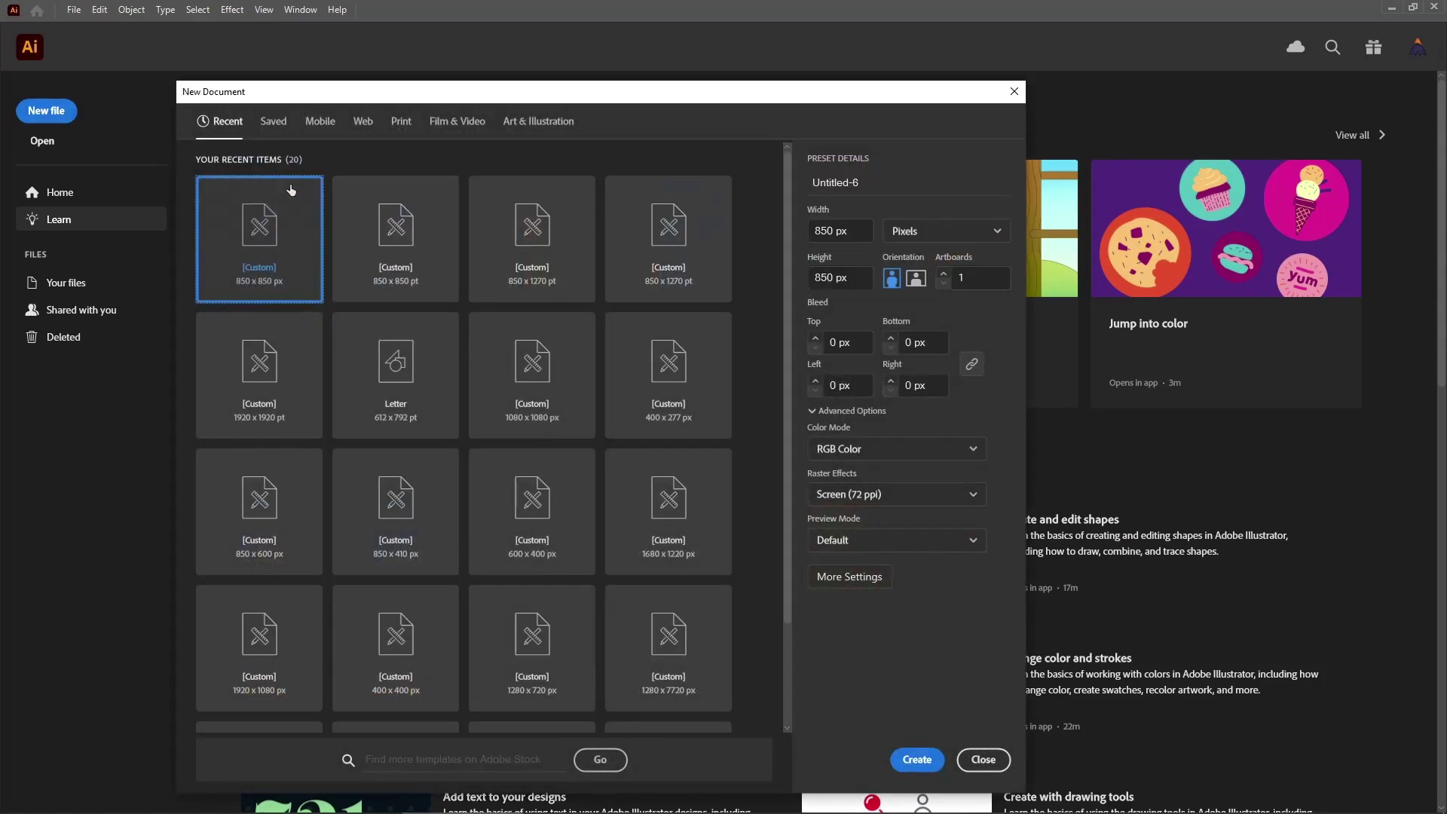
left_click(928, 232)
left_click(940, 259)
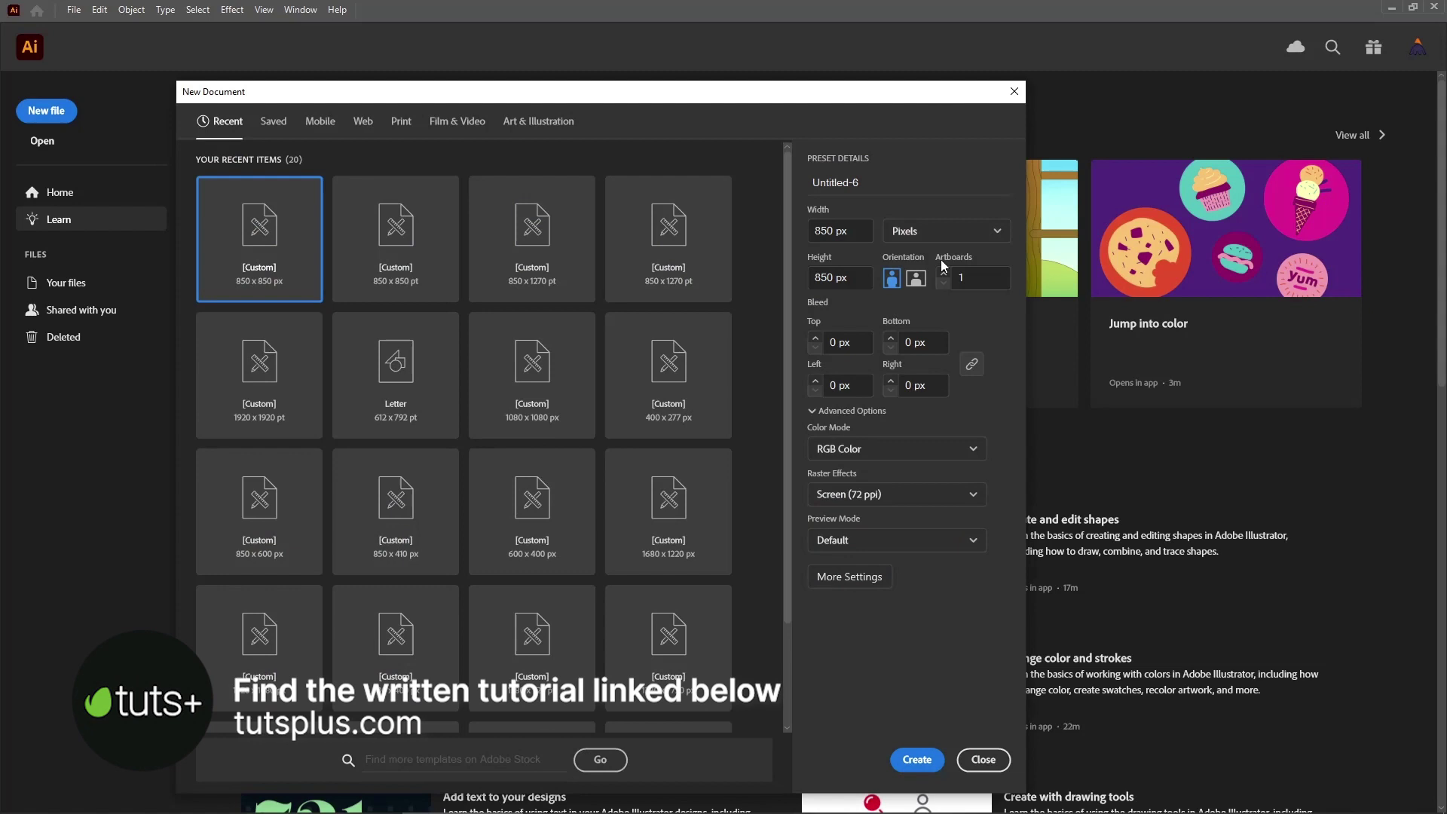
left_click(861, 231)
left_click(858, 277)
left_click(966, 449)
left_click(918, 479)
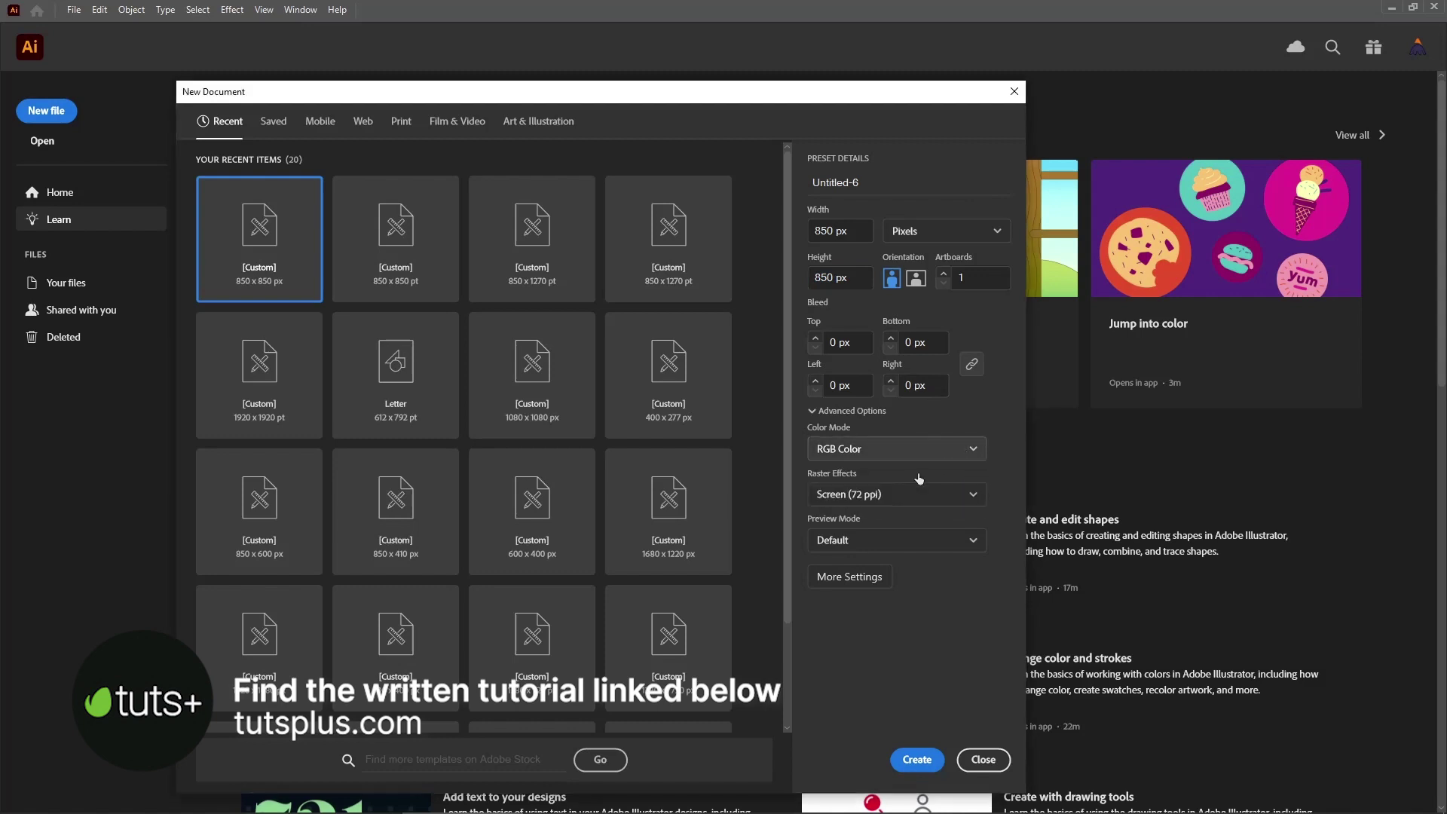
left_click(904, 494)
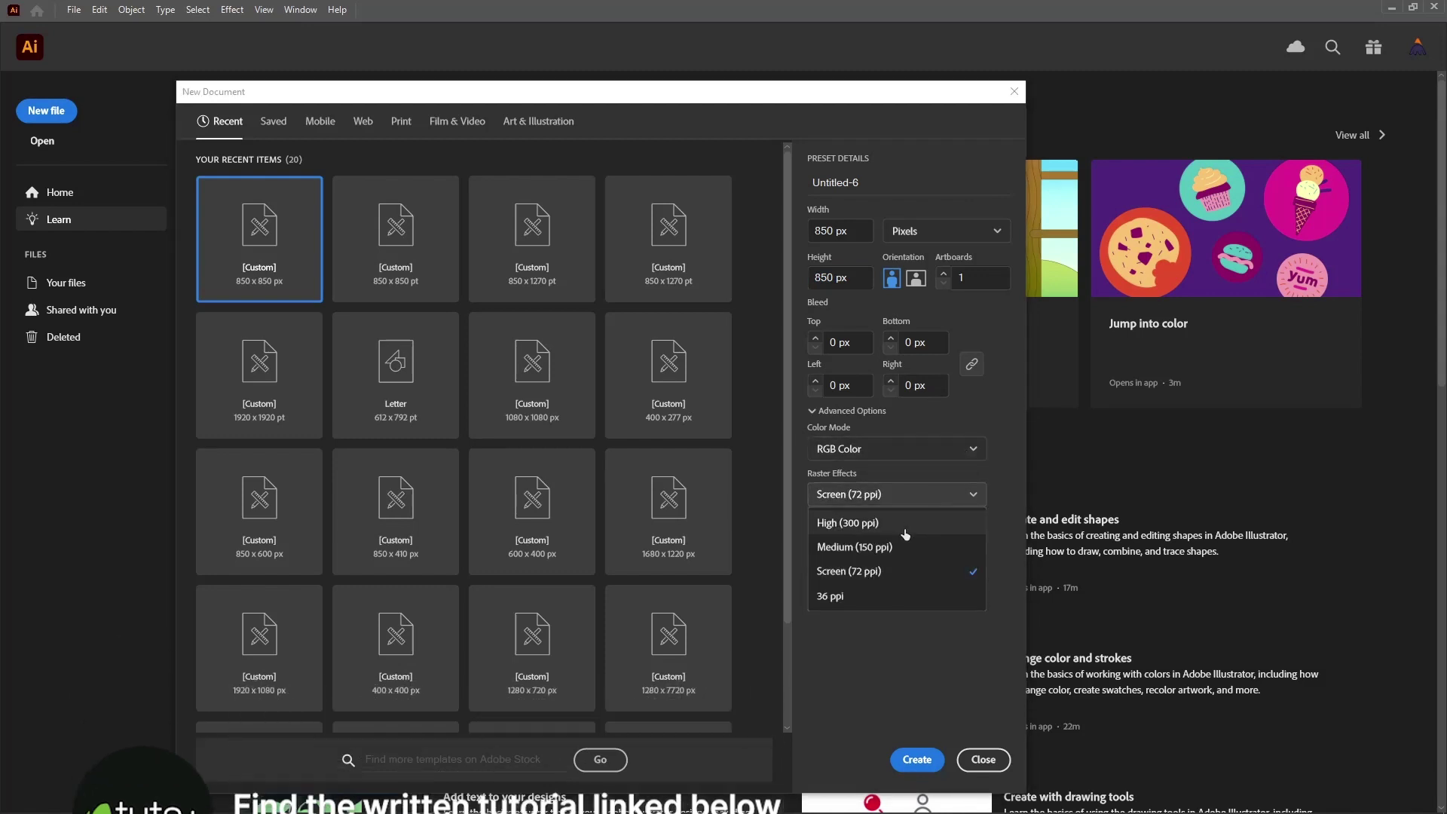
left_click(926, 578)
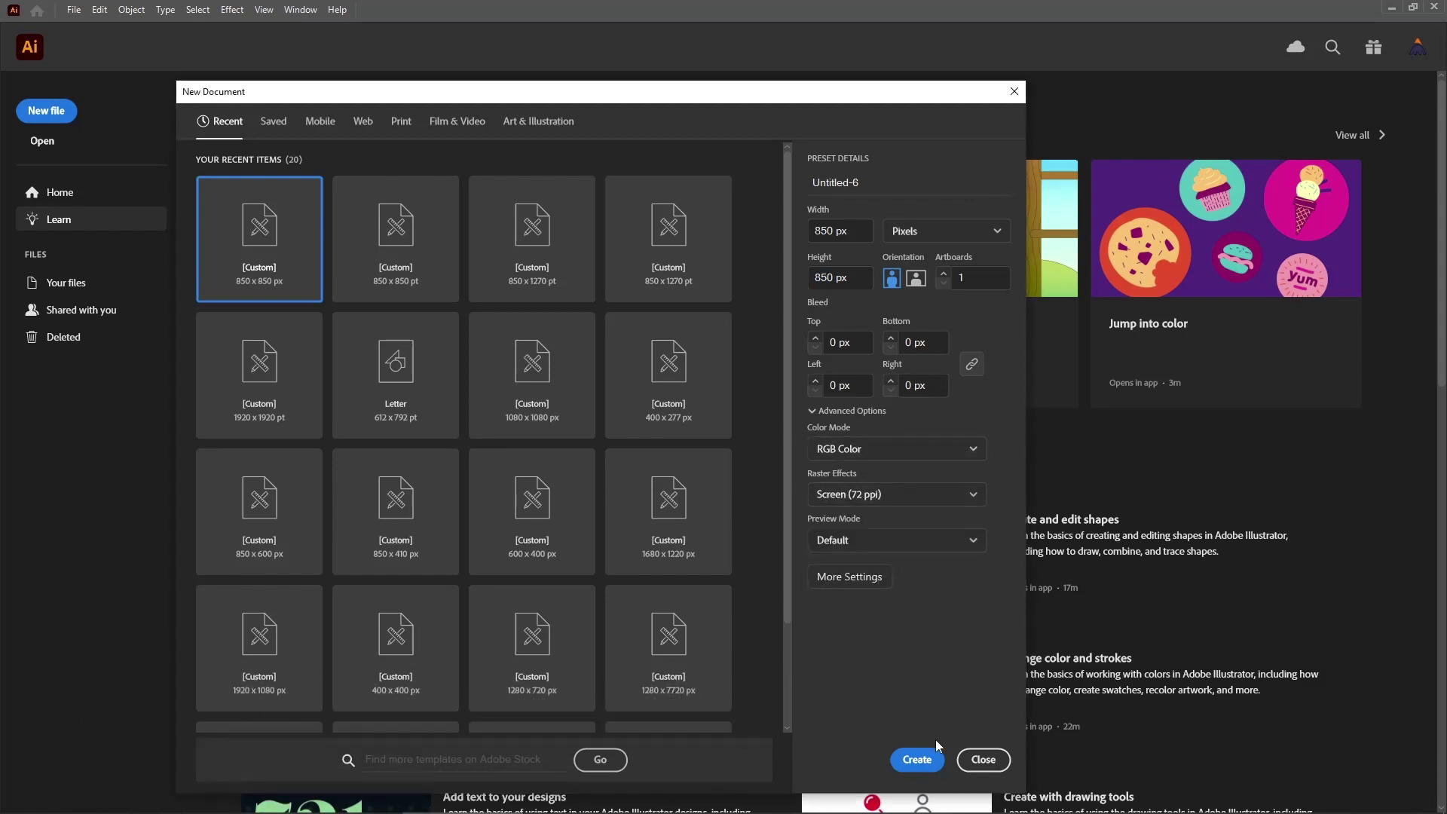
left_click(917, 759)
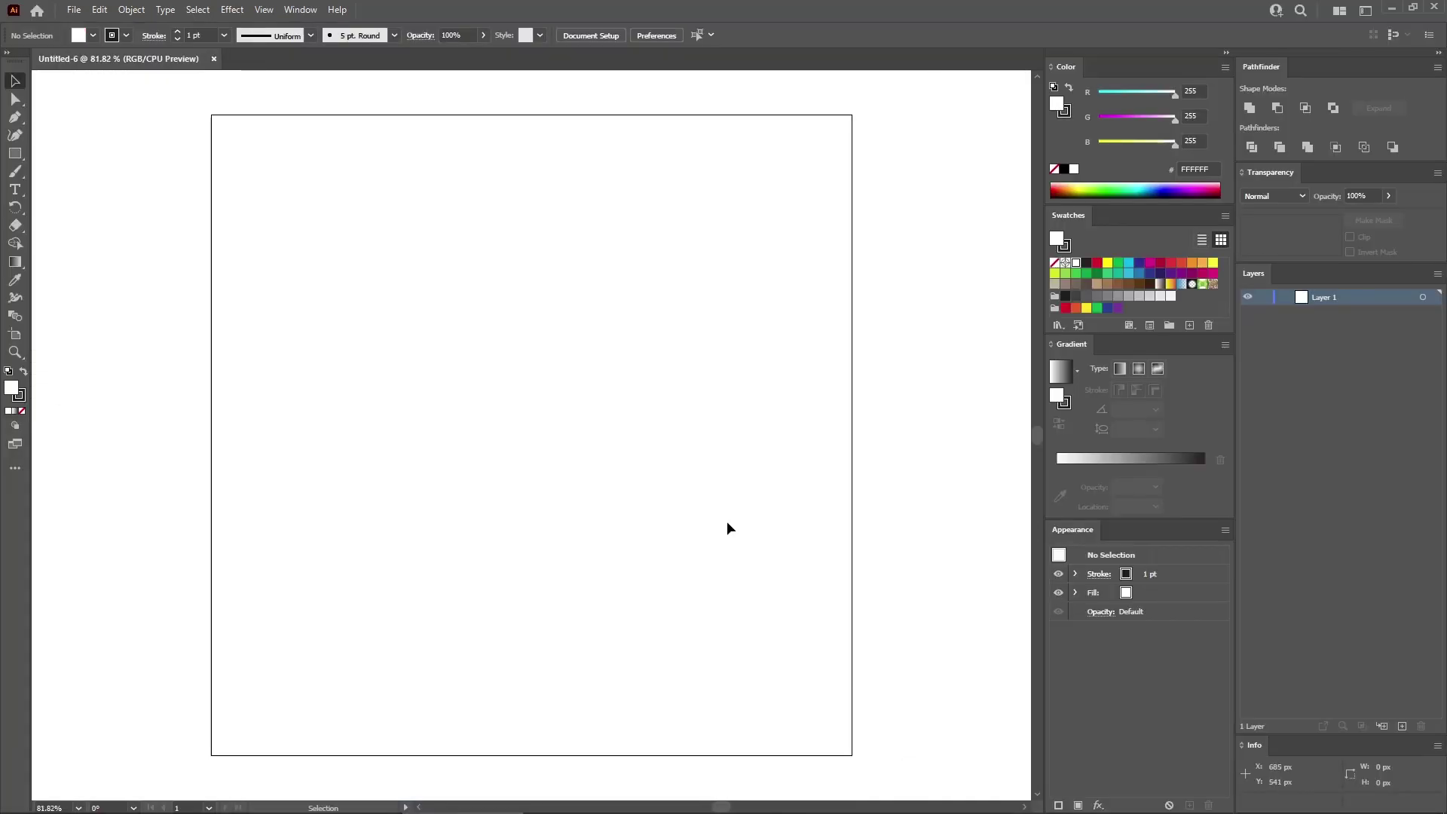
Fit the artboard in view and place a 600 × 600 px circle with linked proportions
key("a")
key("ctrl+0")
key("v")
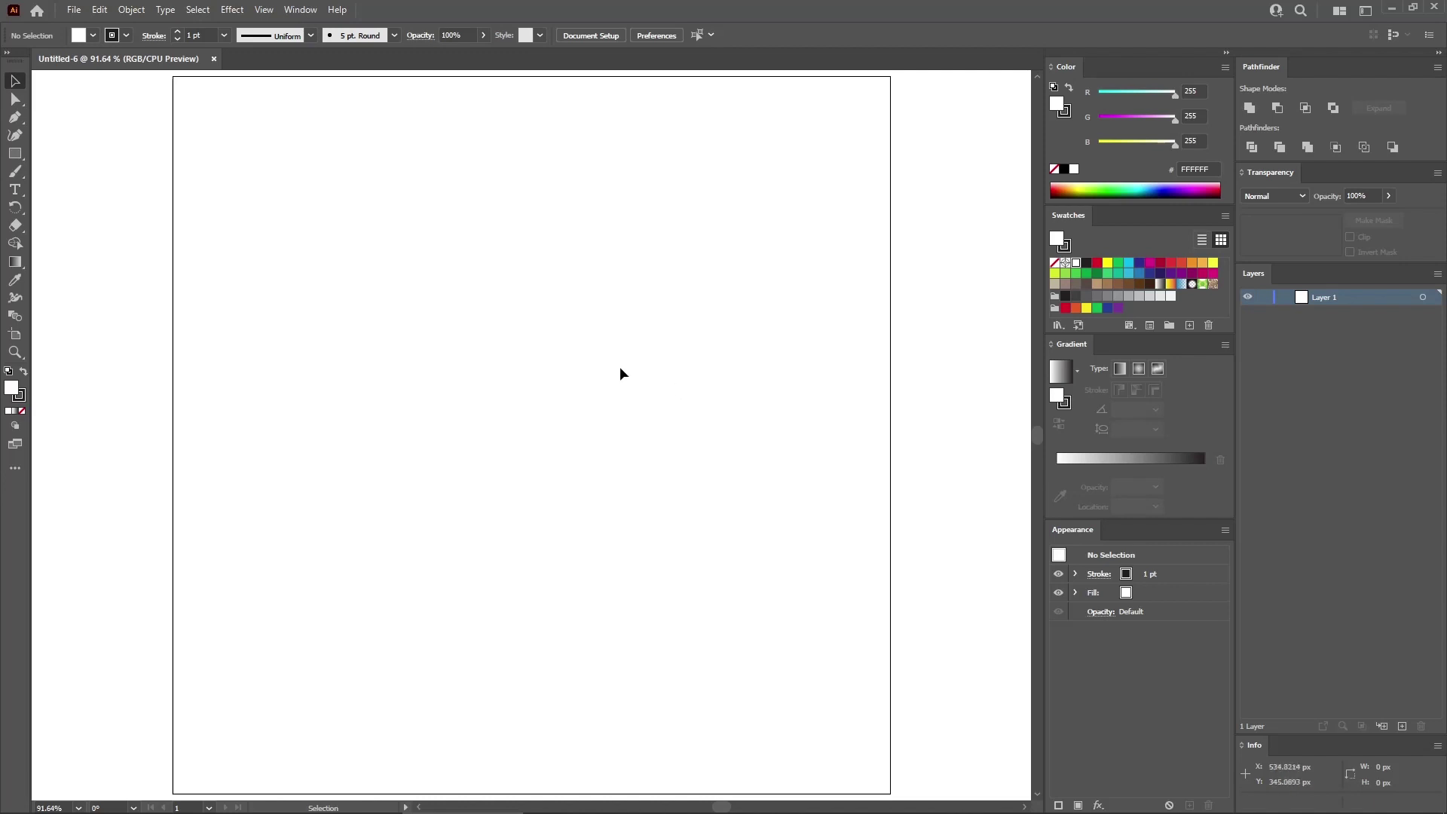
left_click(304, 12)
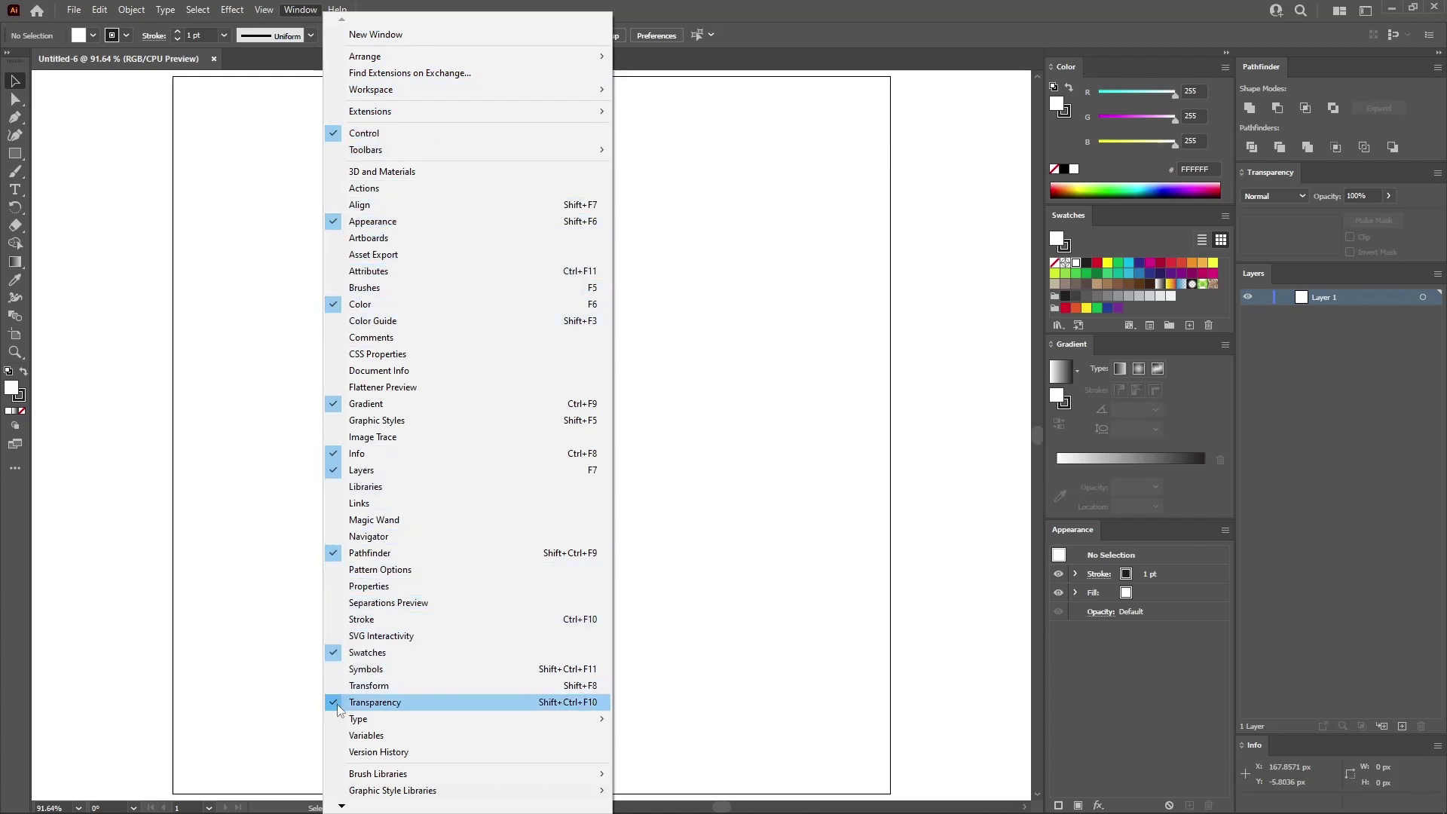
left_click(273, 512)
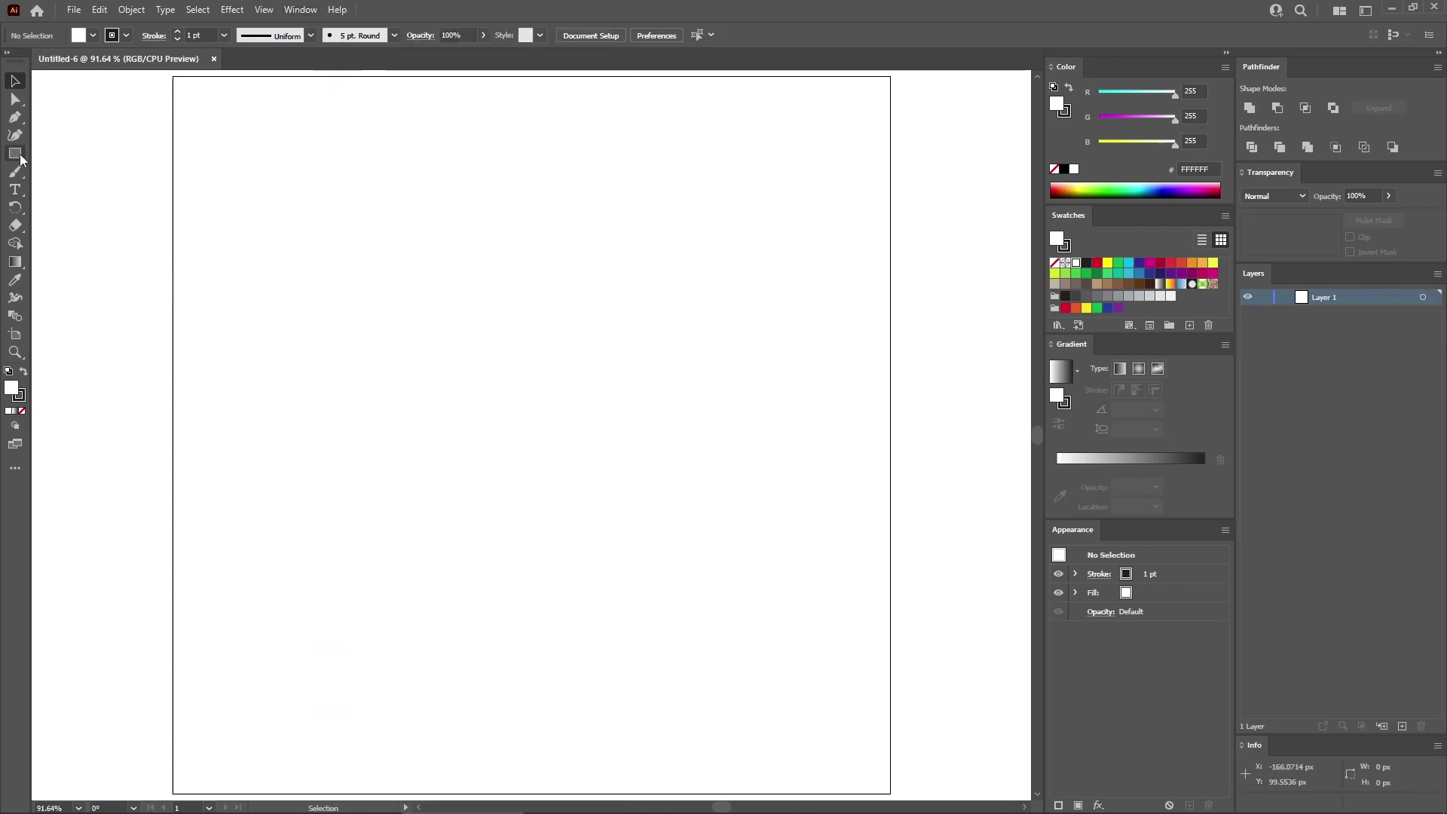
mouse_move(20, 160)
left_mouse_down()
mouse_move(53, 169)
mouse_move(33, 165)
left_mouse_up()
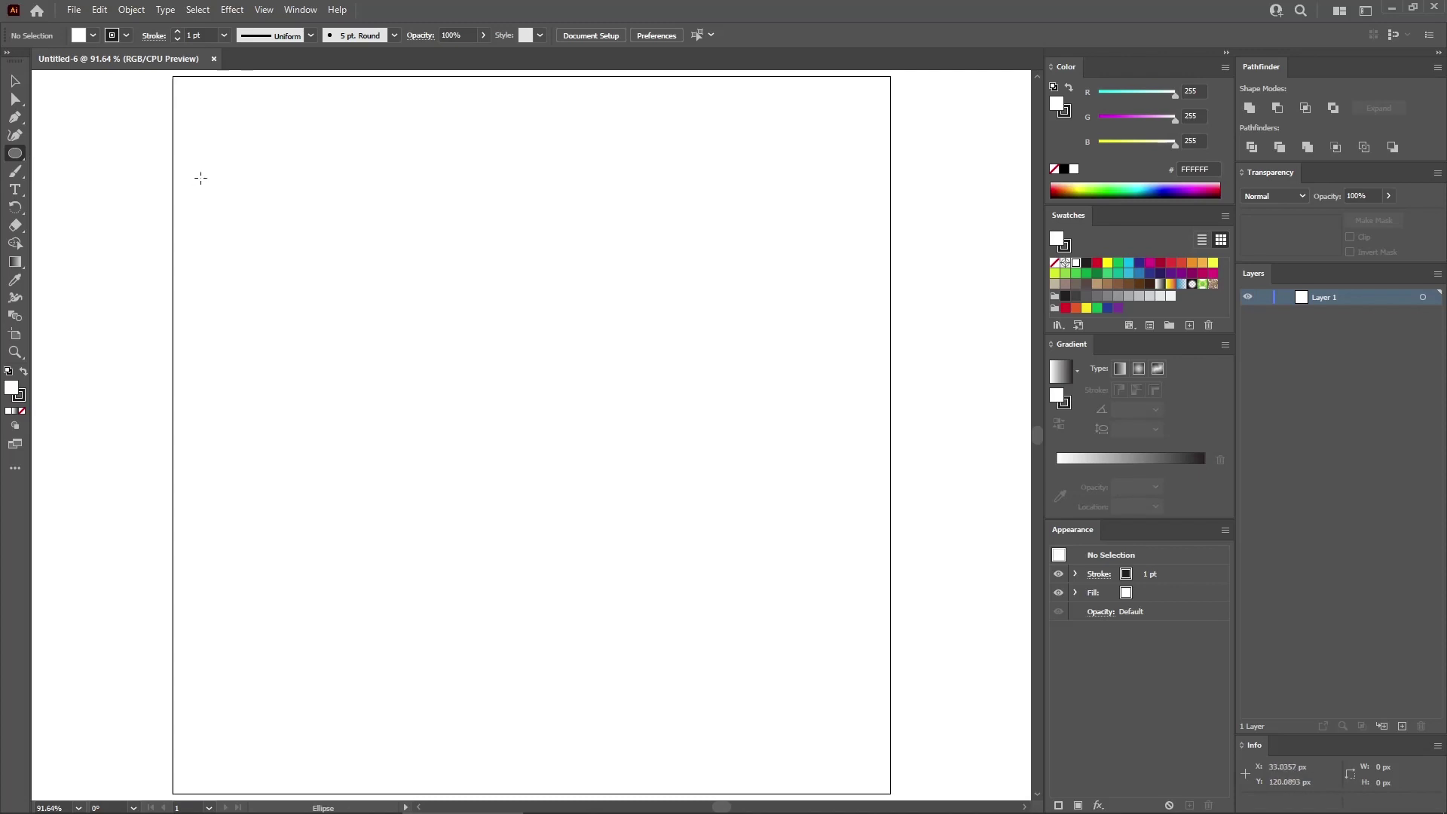
left_click(199, 178)
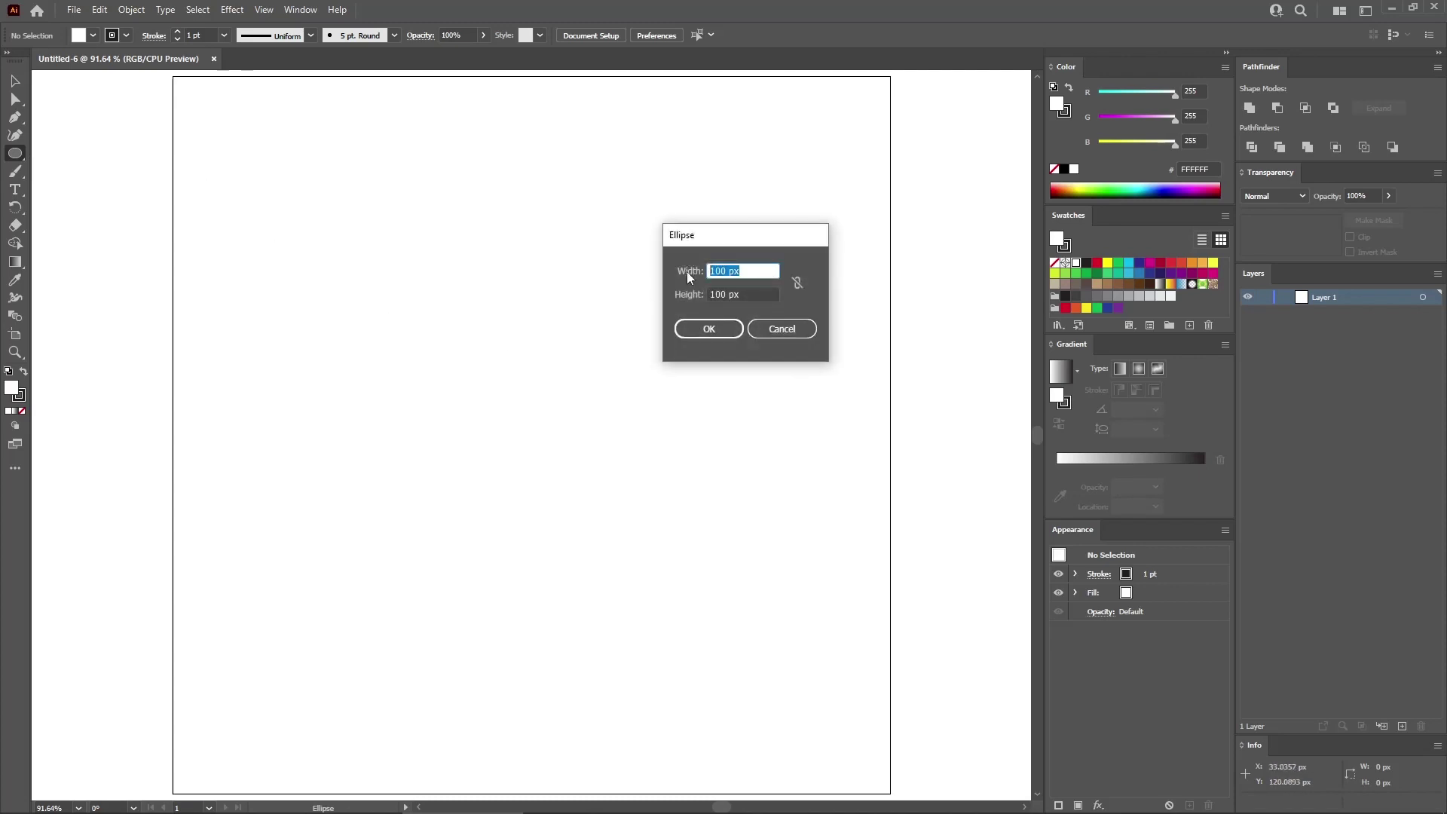
key("Tab")
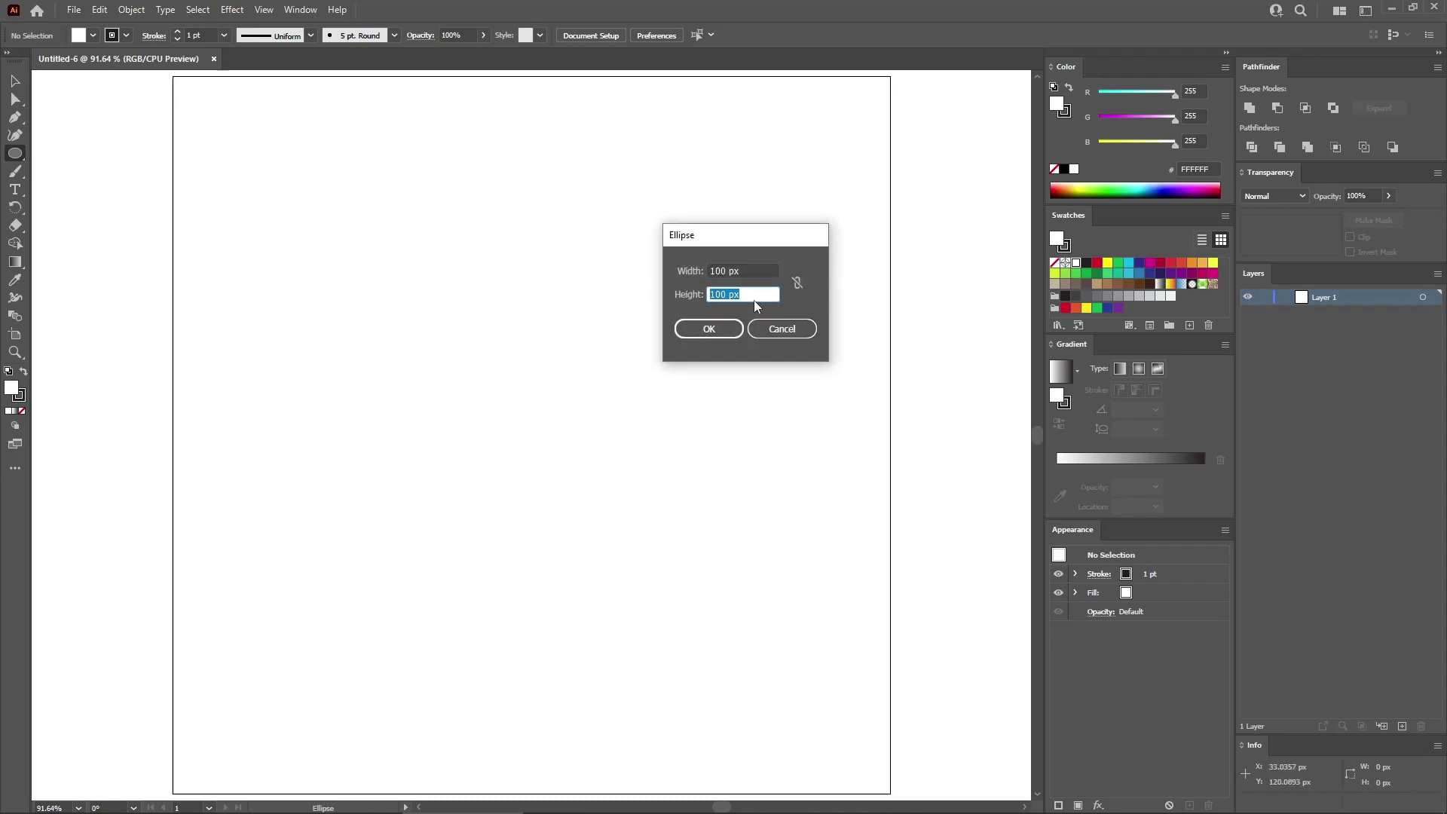
left_click(797, 283)
left_click(742, 271)
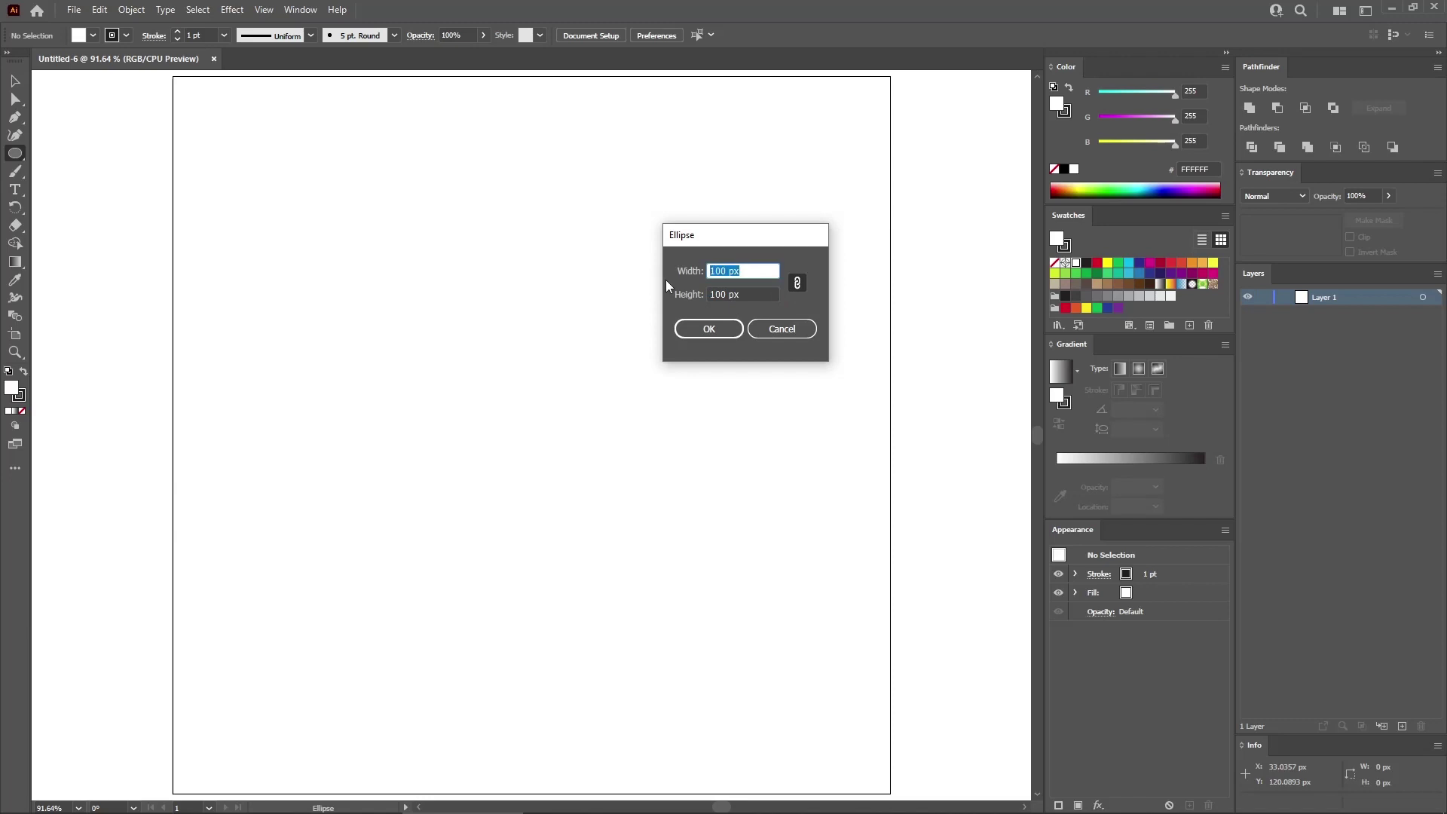
type("600")
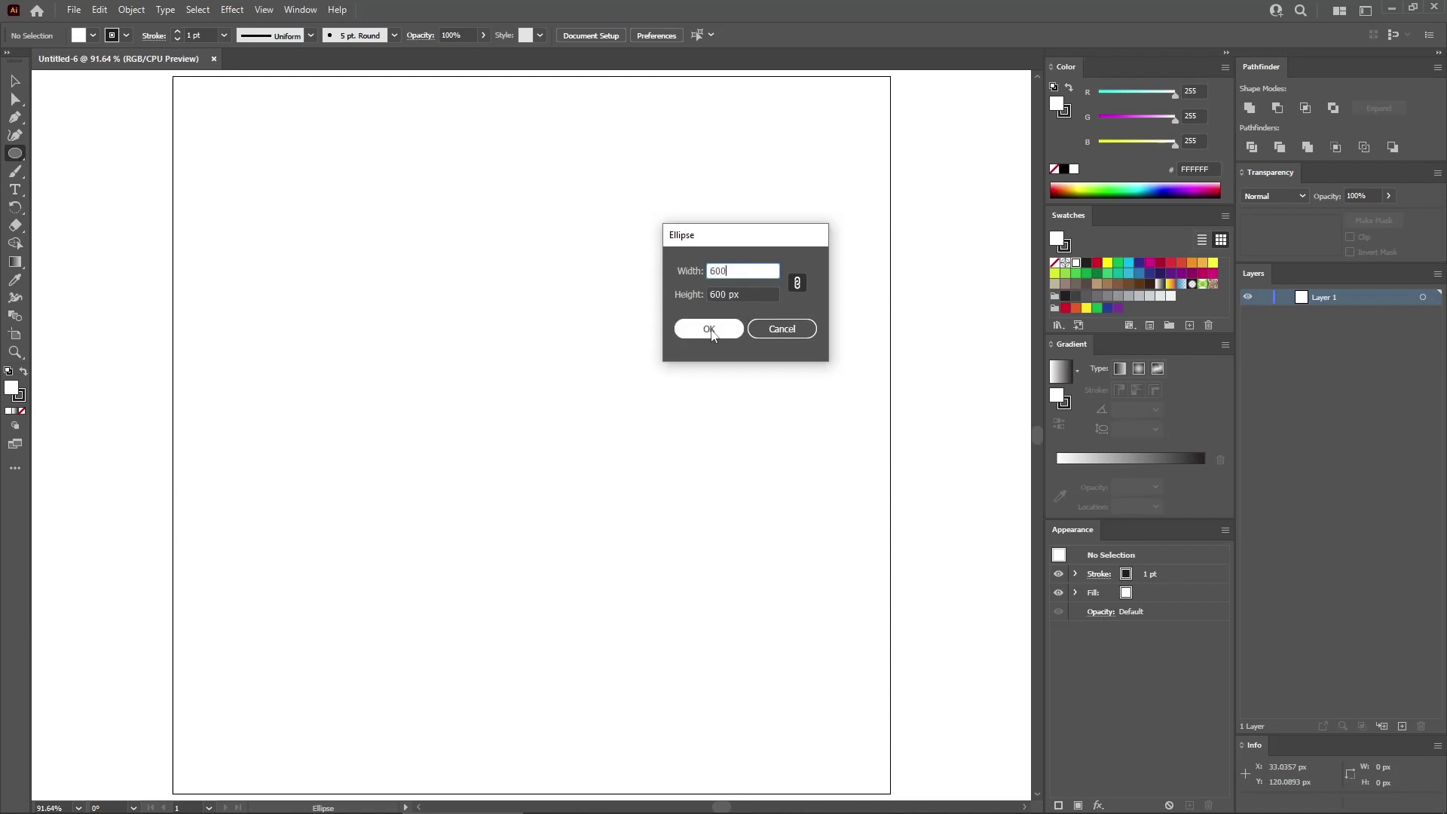
left_click(711, 335)
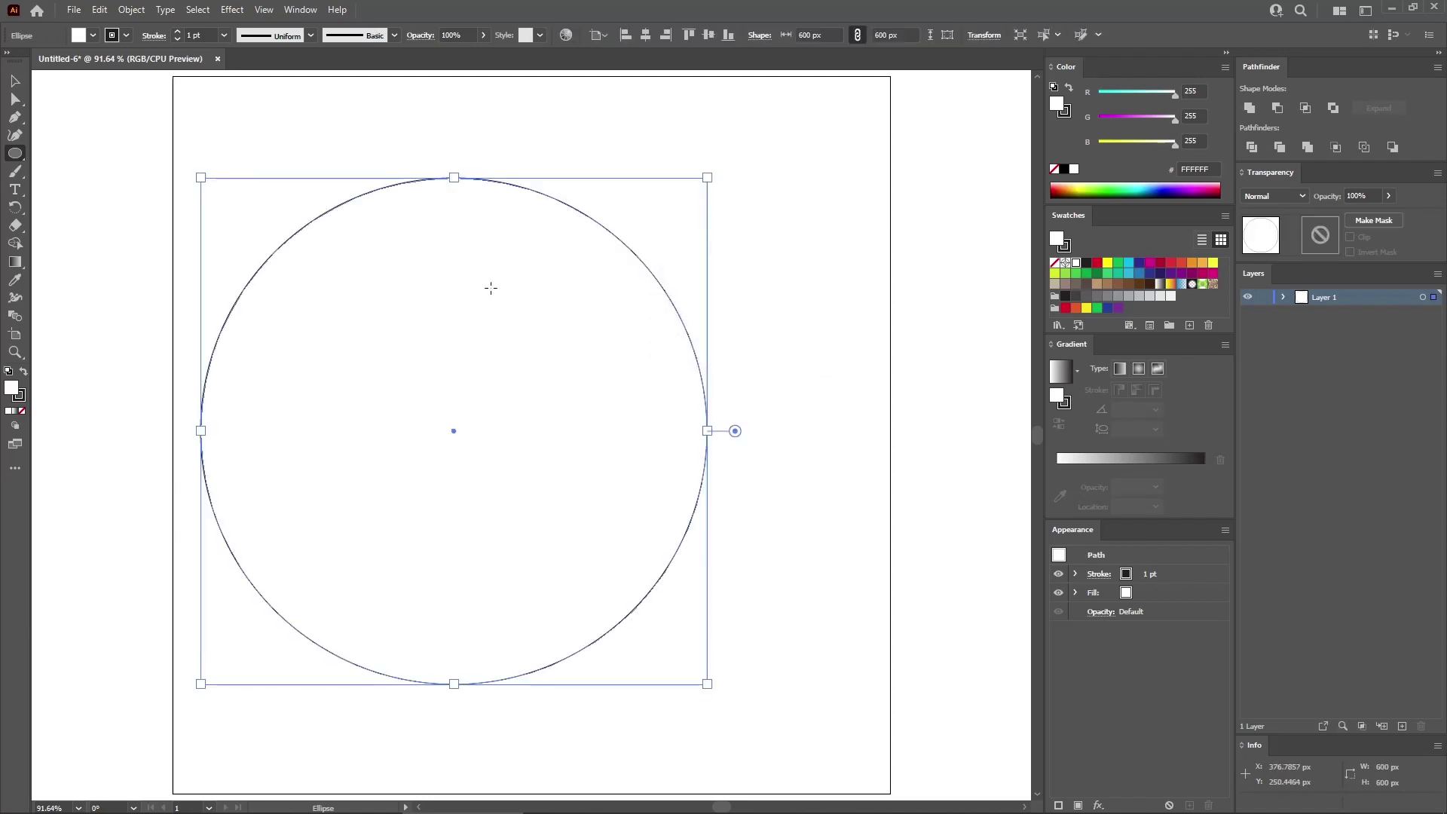
Centre the circle horizontally and vertically on the artboard
left_click(601, 35)
left_click(635, 85)
left_click(645, 37)
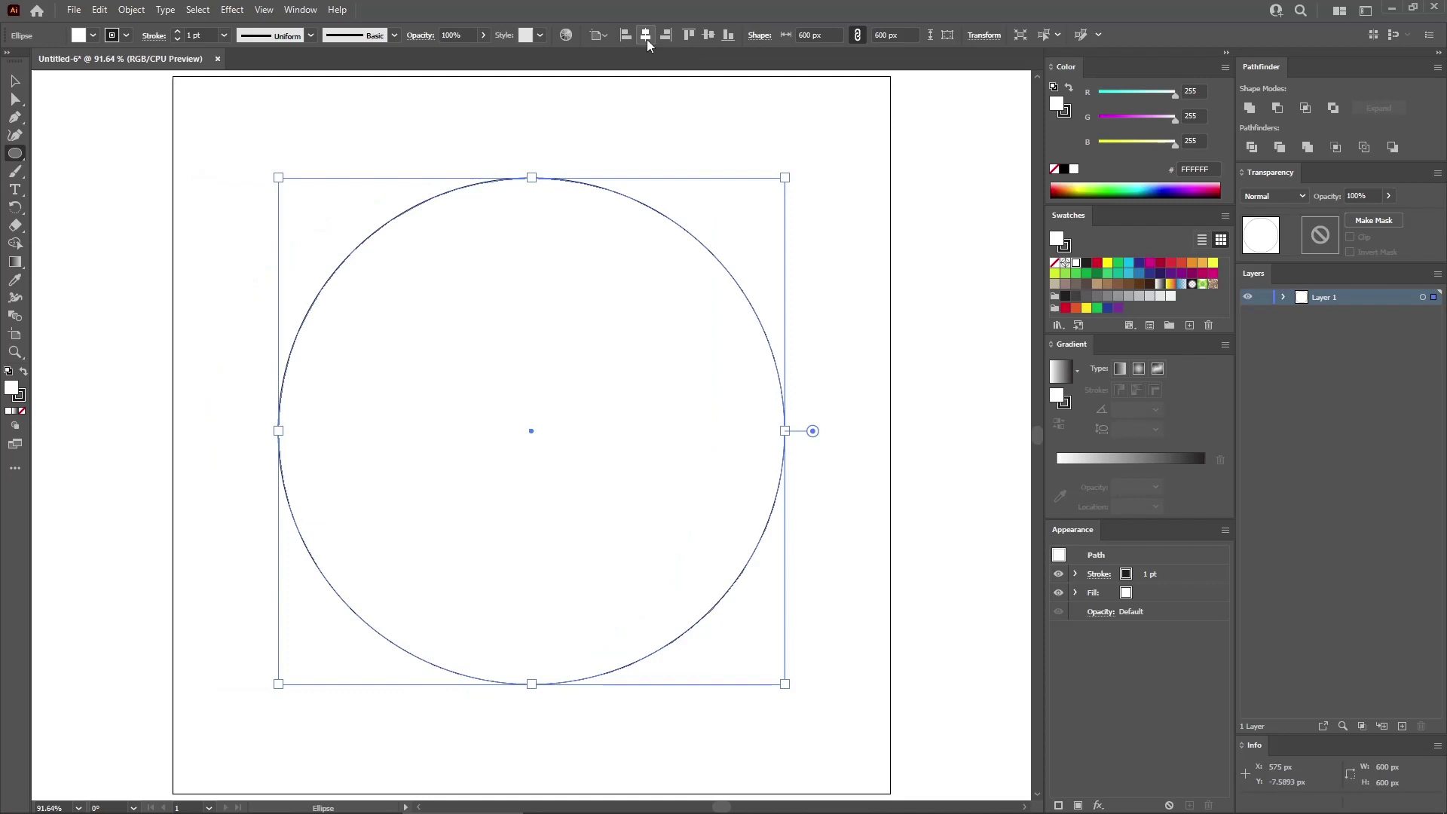
left_click(708, 37)
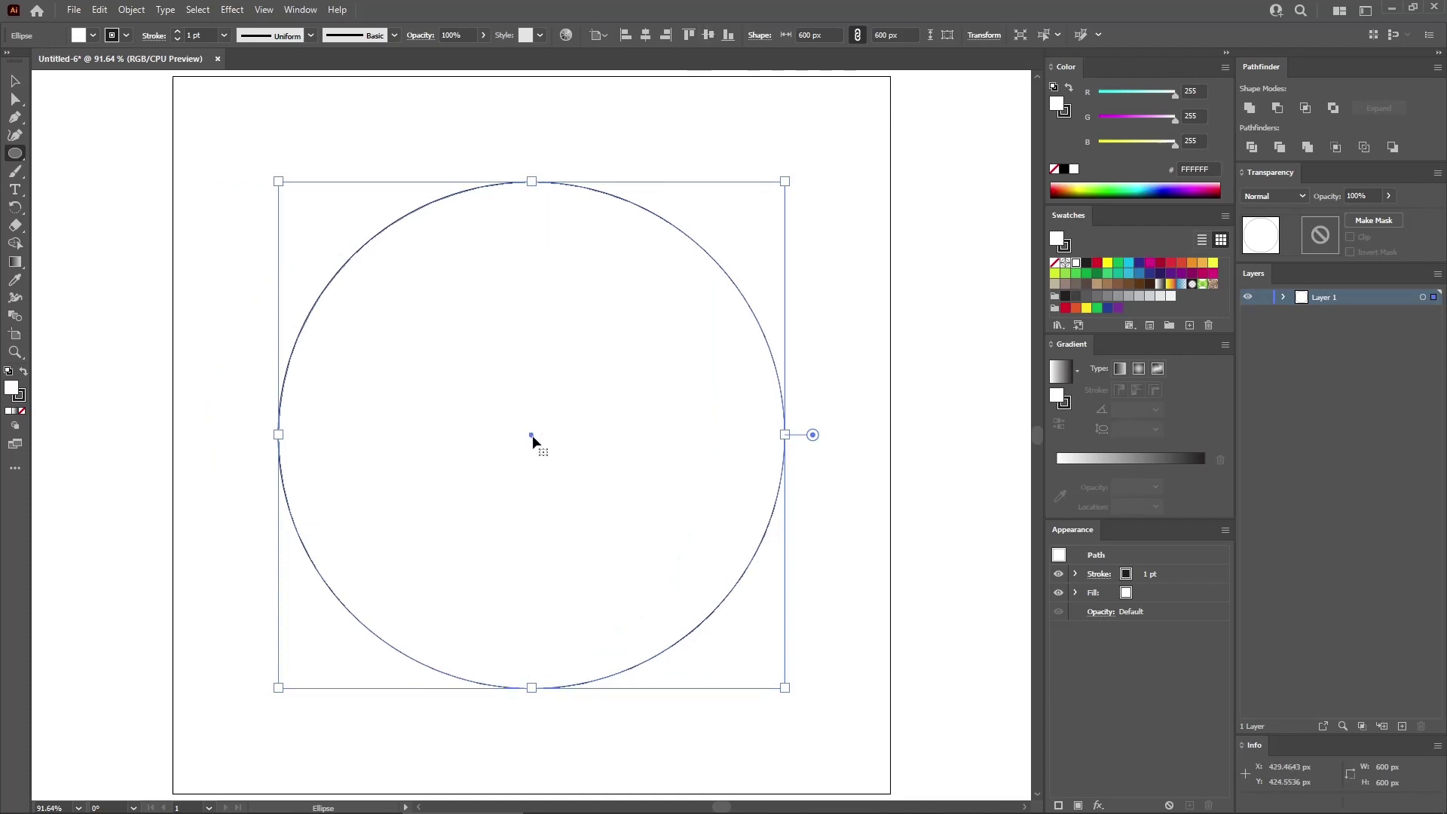
Remove the circle's stroke and give it a radial gradient fill
key("v")
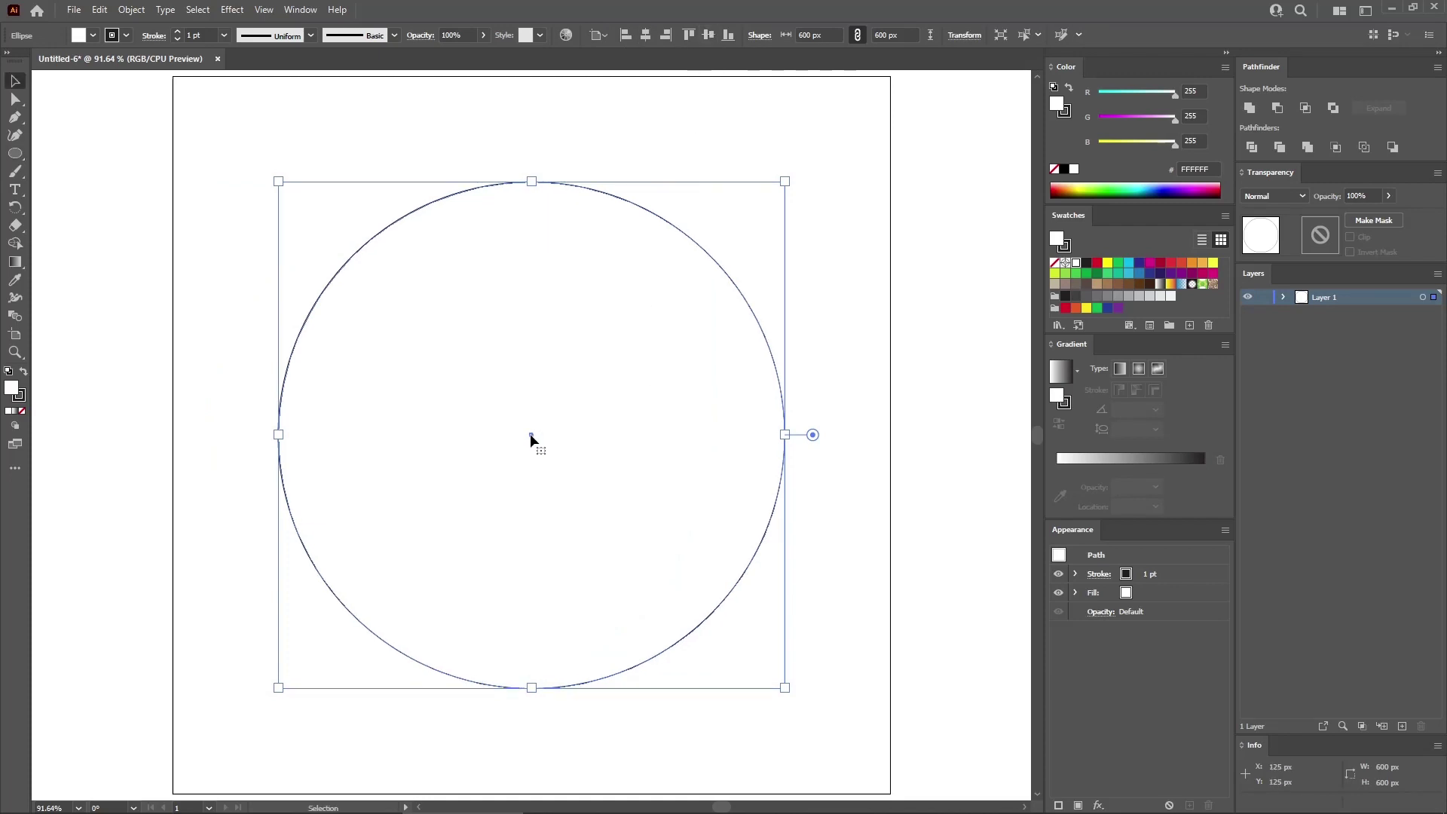
left_click(21, 399)
left_click(18, 410)
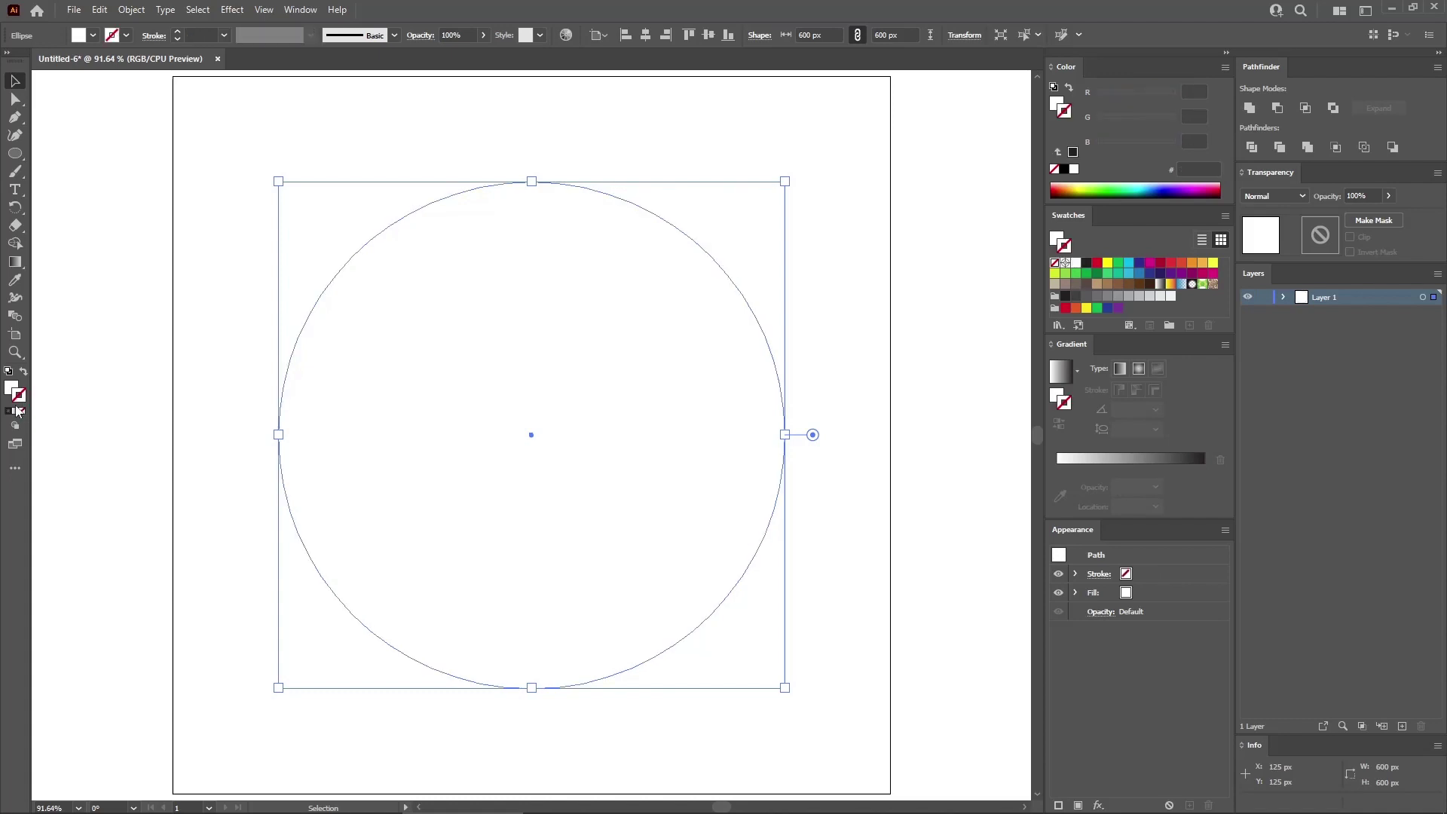
left_click(9, 388)
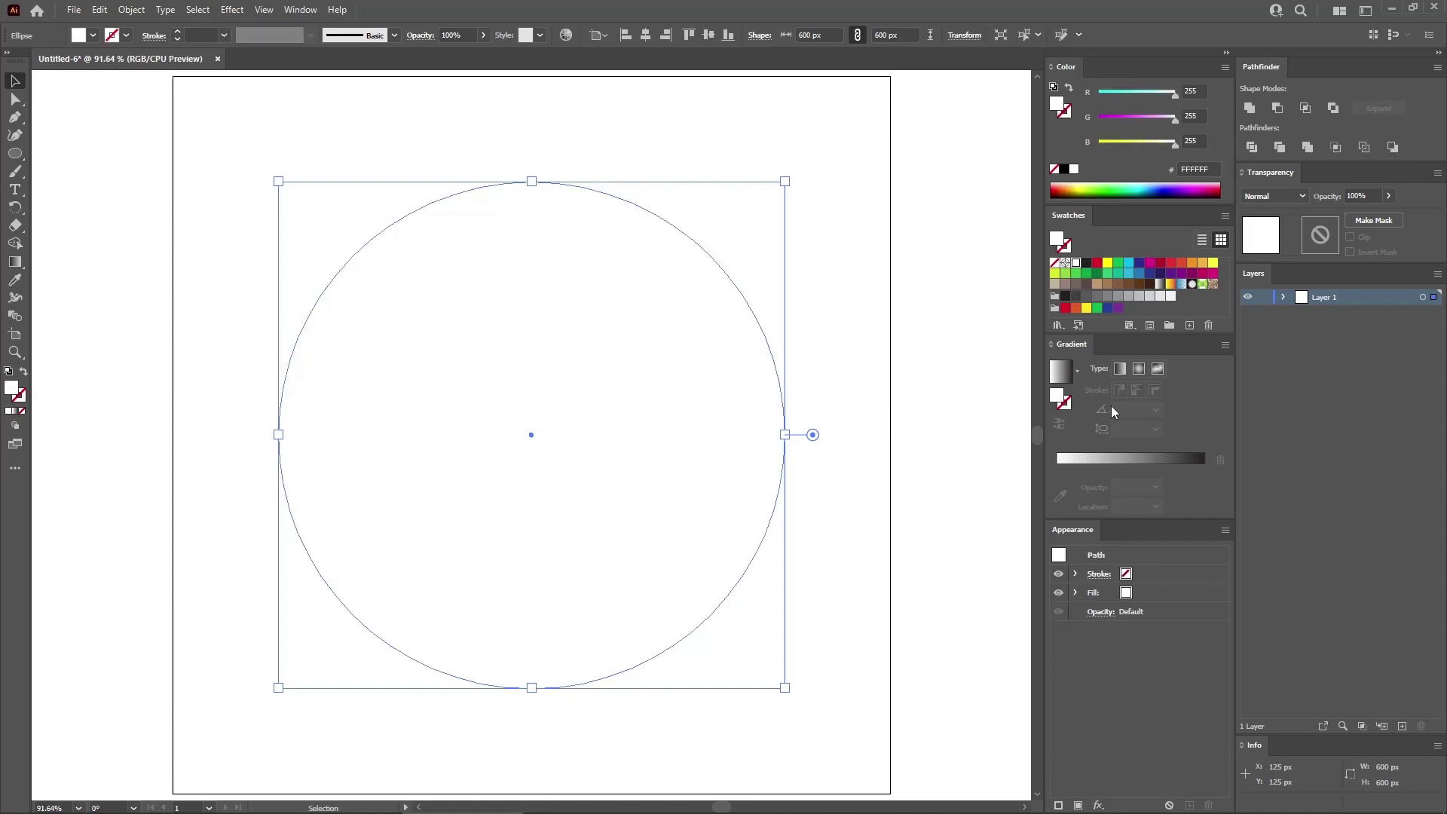
left_click(1140, 371)
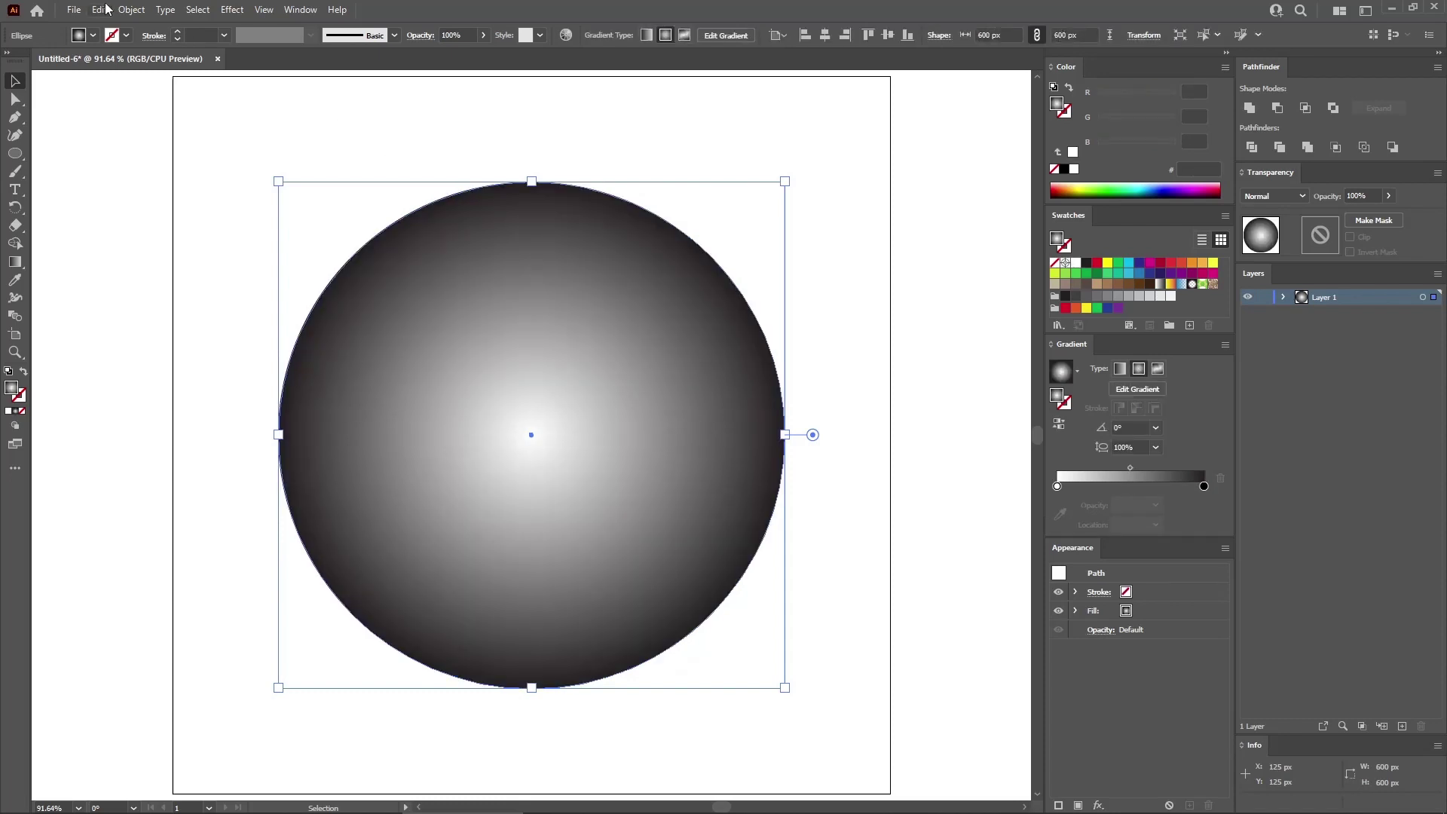
Expand the radial gradient into a gradient mesh
left_click(131, 9)
left_click(158, 187)
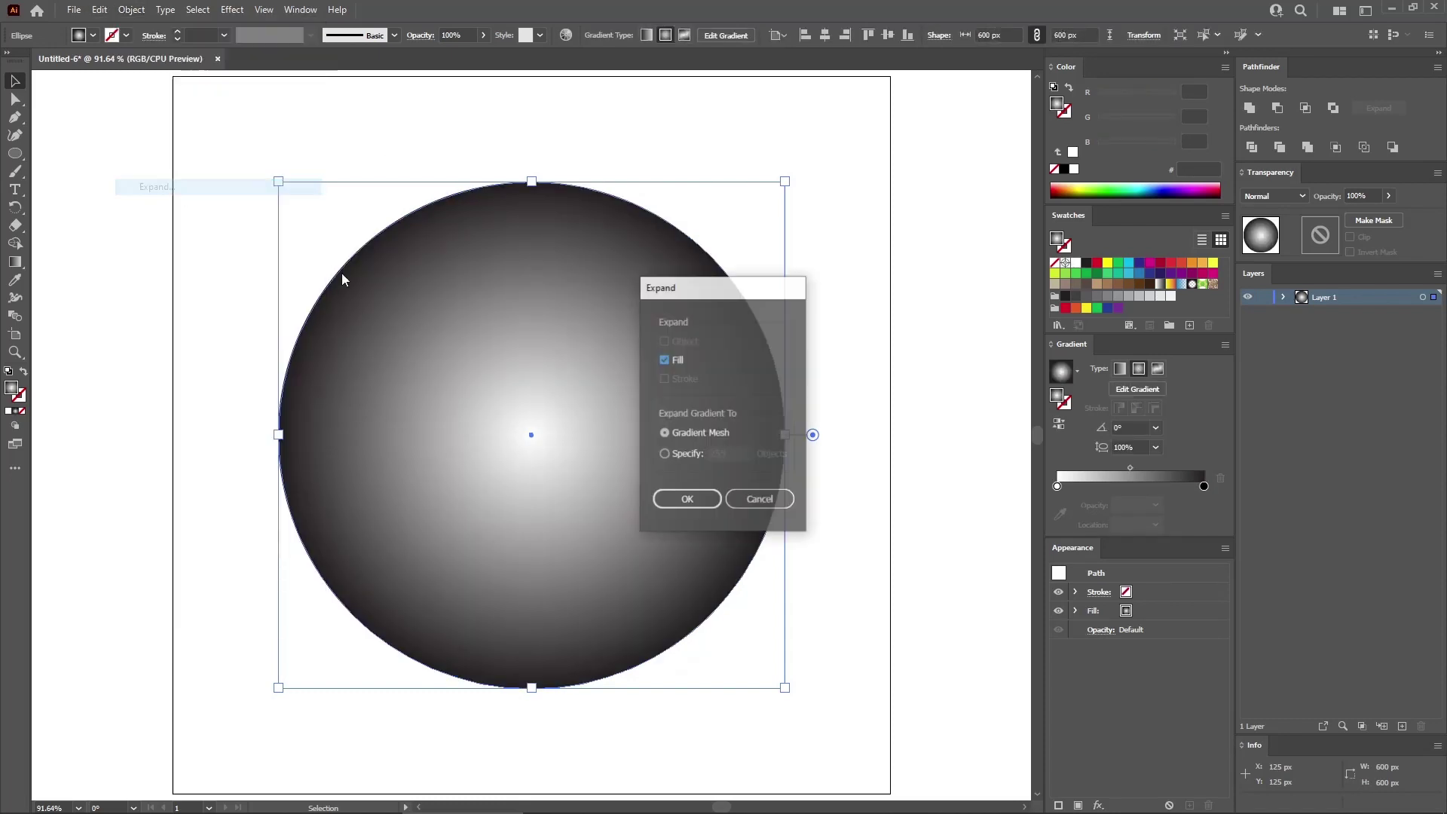
left_click(685, 500)
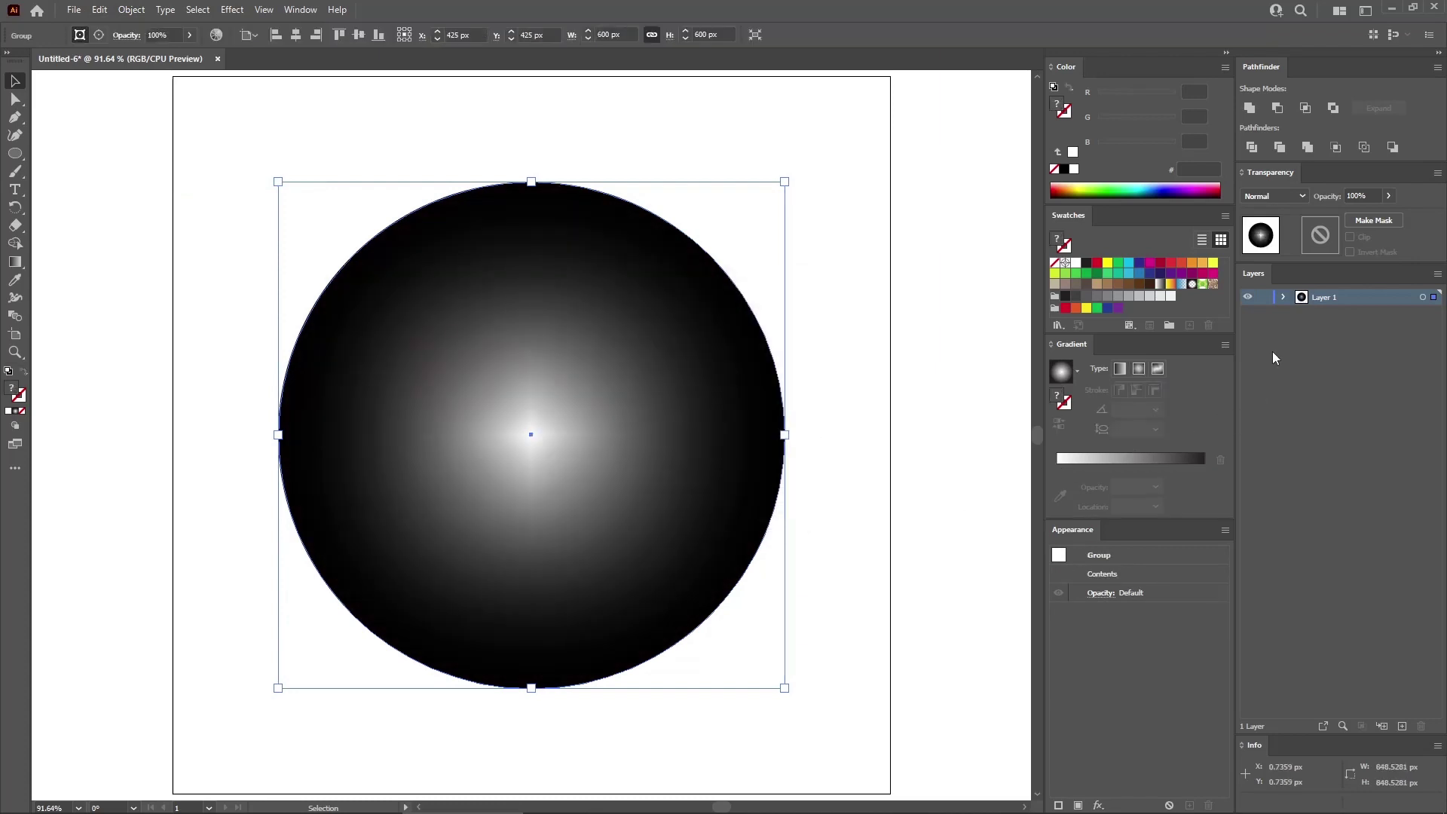
Reveal the group's layers, ungroup the expanded circle and release its clipping mask
left_click(1283, 298)
left_click(1301, 313)
left_click(1318, 329)
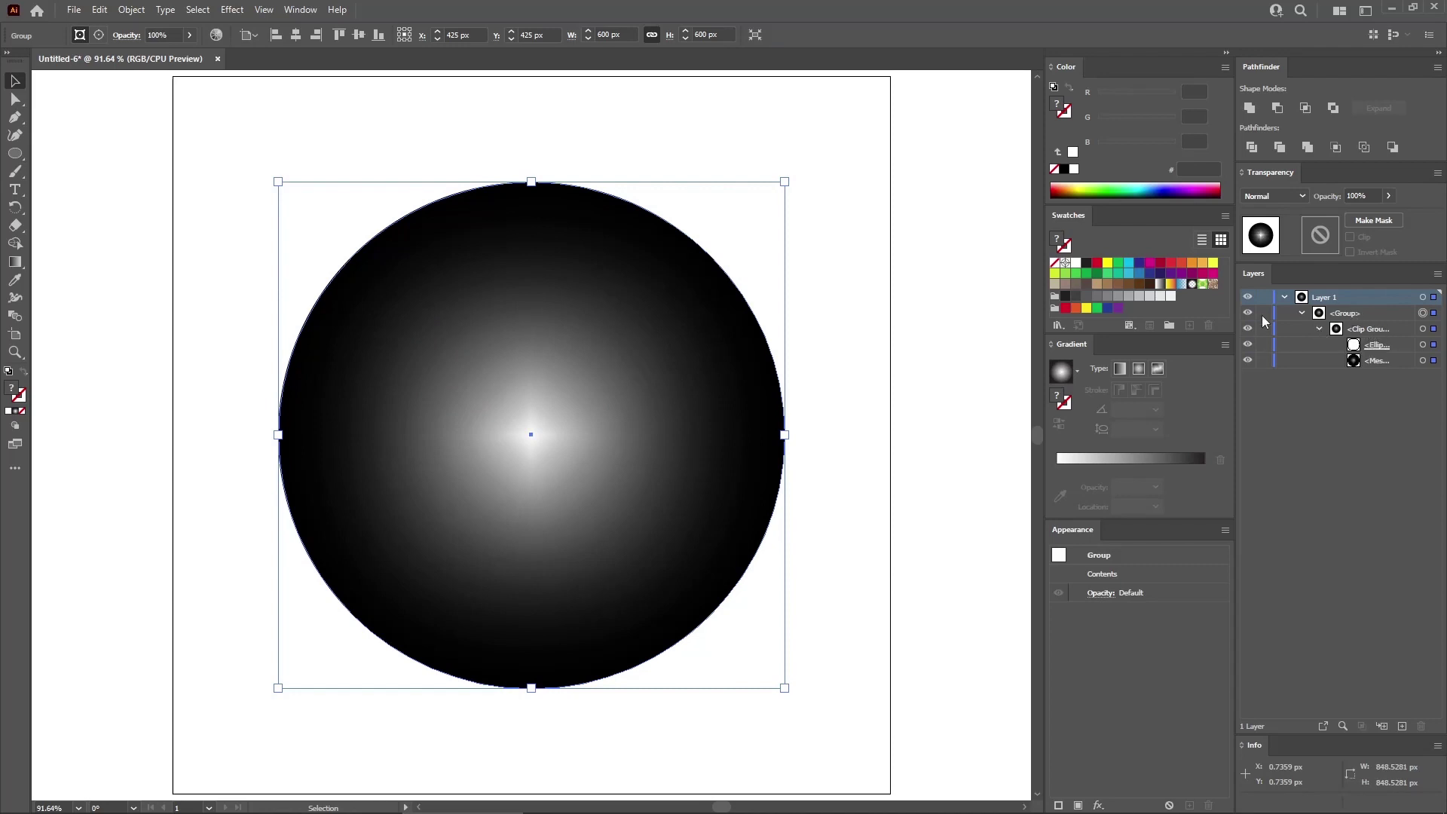
right_click(574, 378)
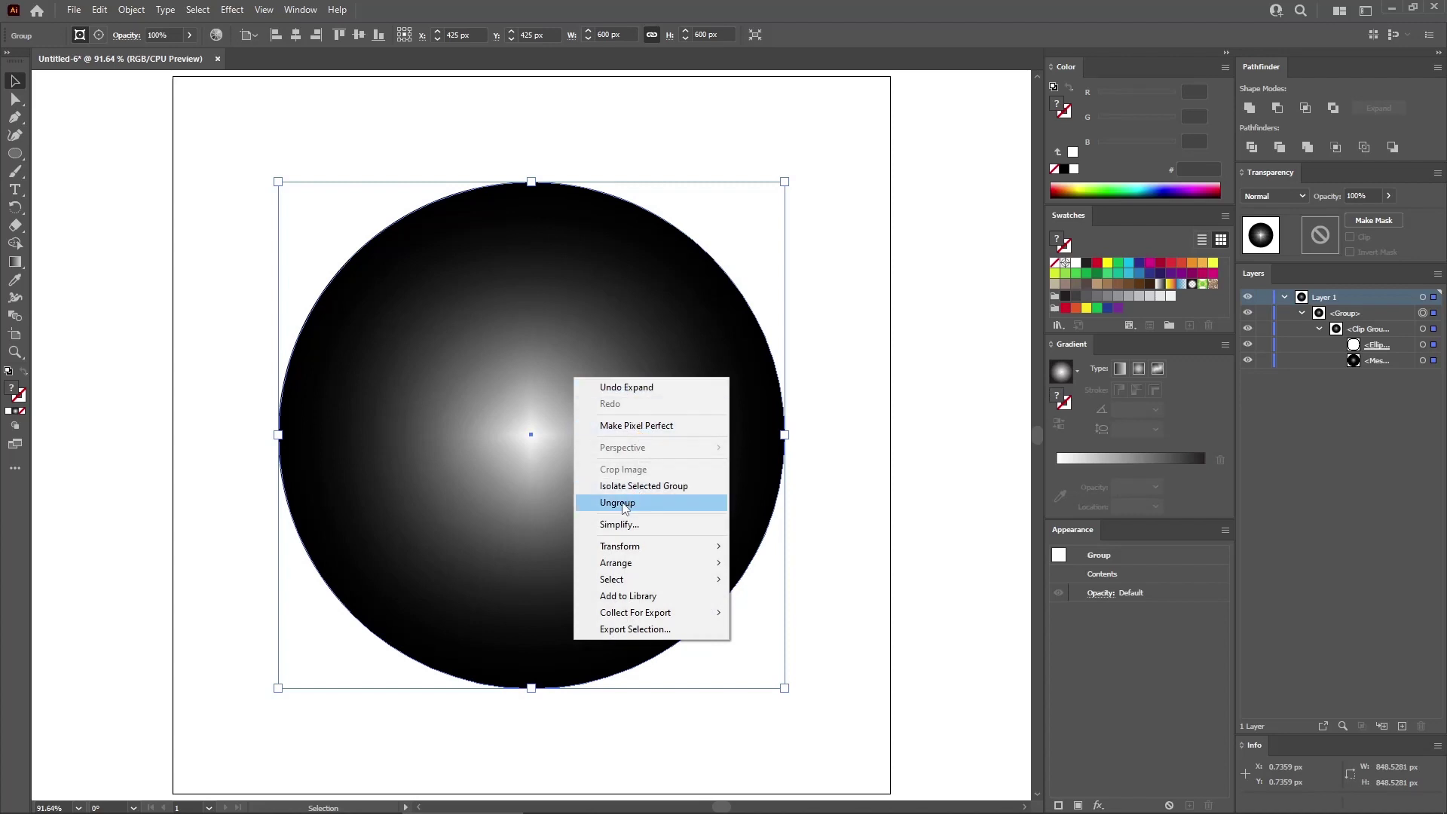
left_click(617, 503)
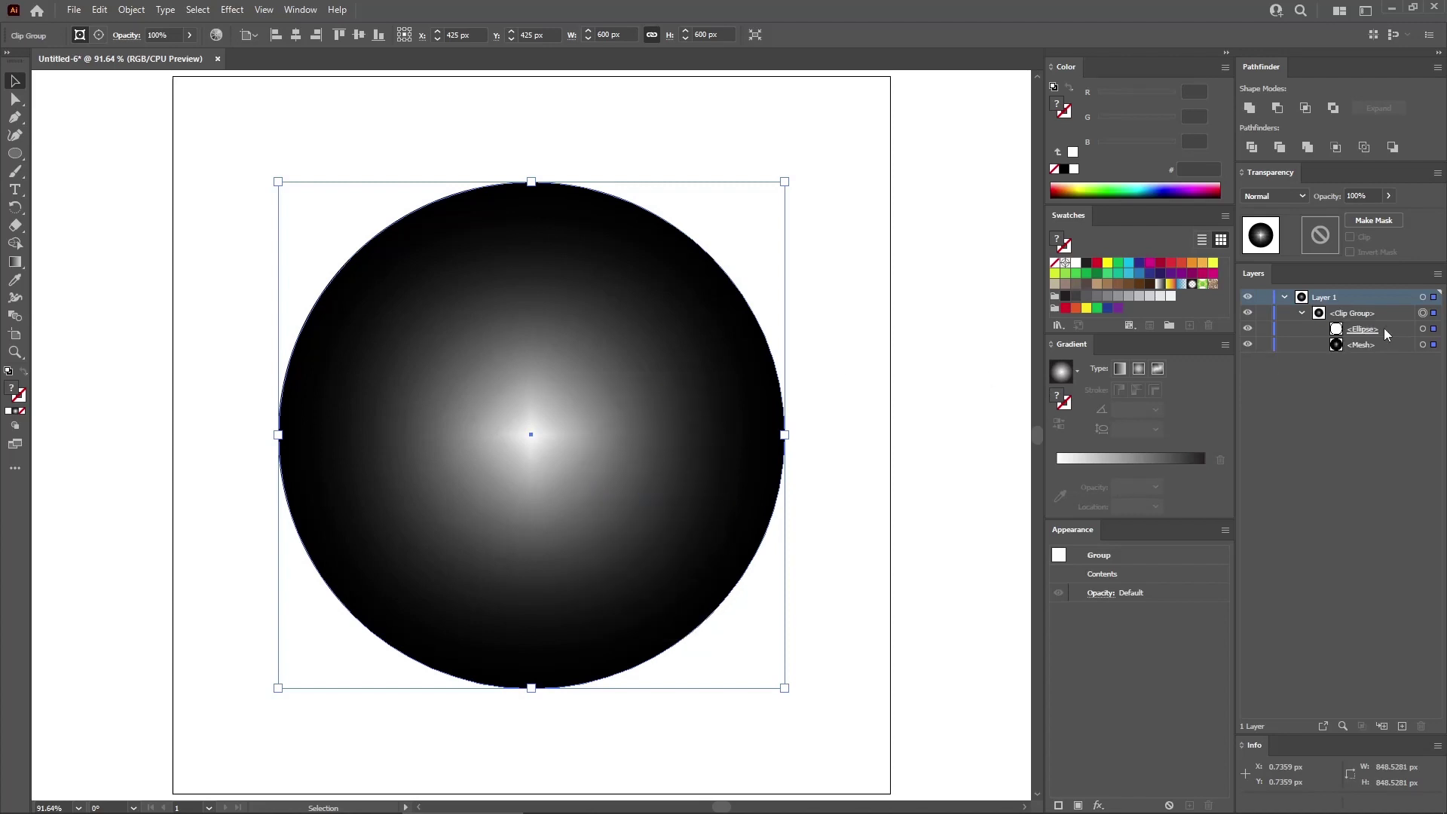
left_click(126, 14)
mouse_move(265, 539)
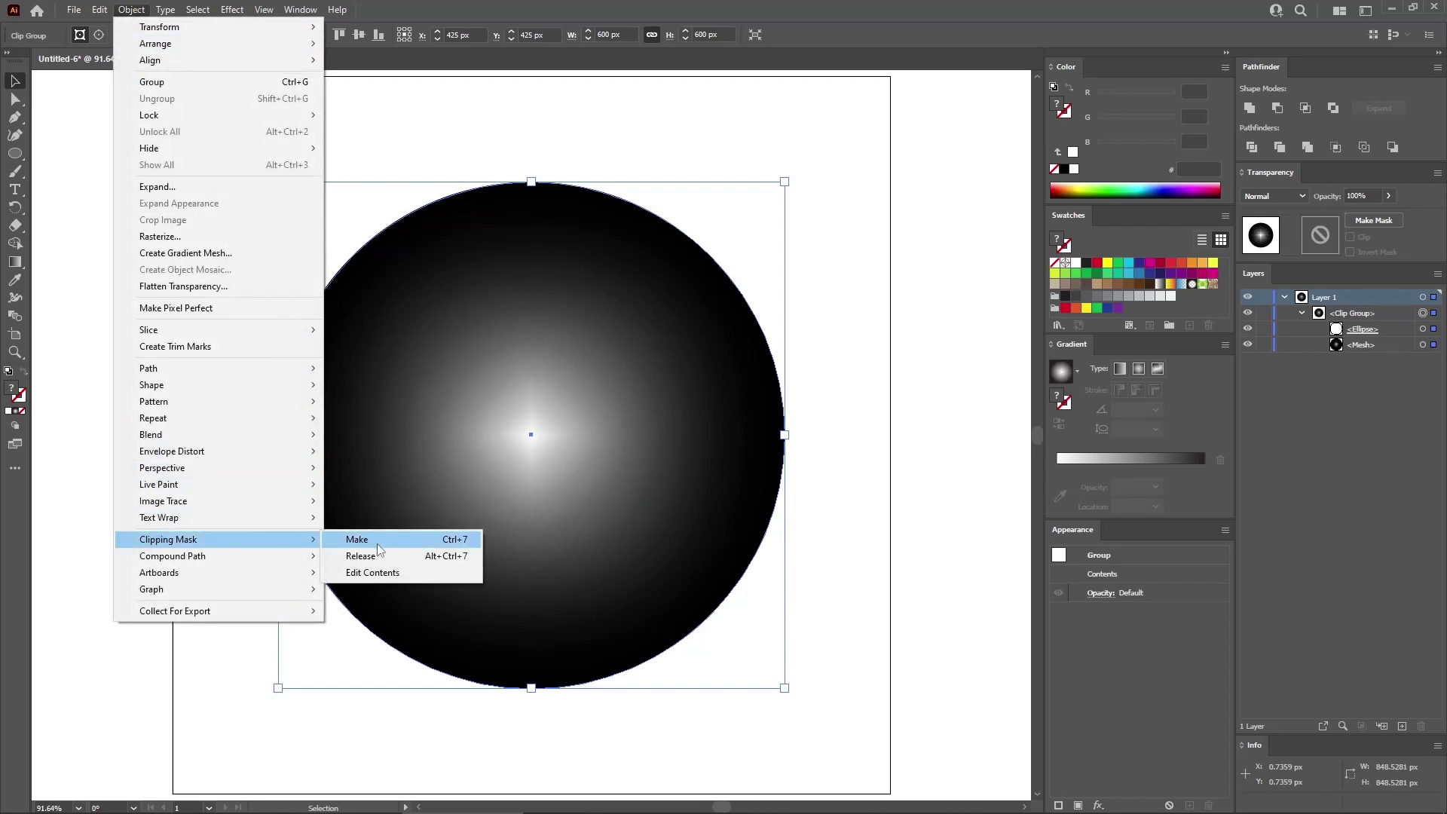
left_click(376, 557)
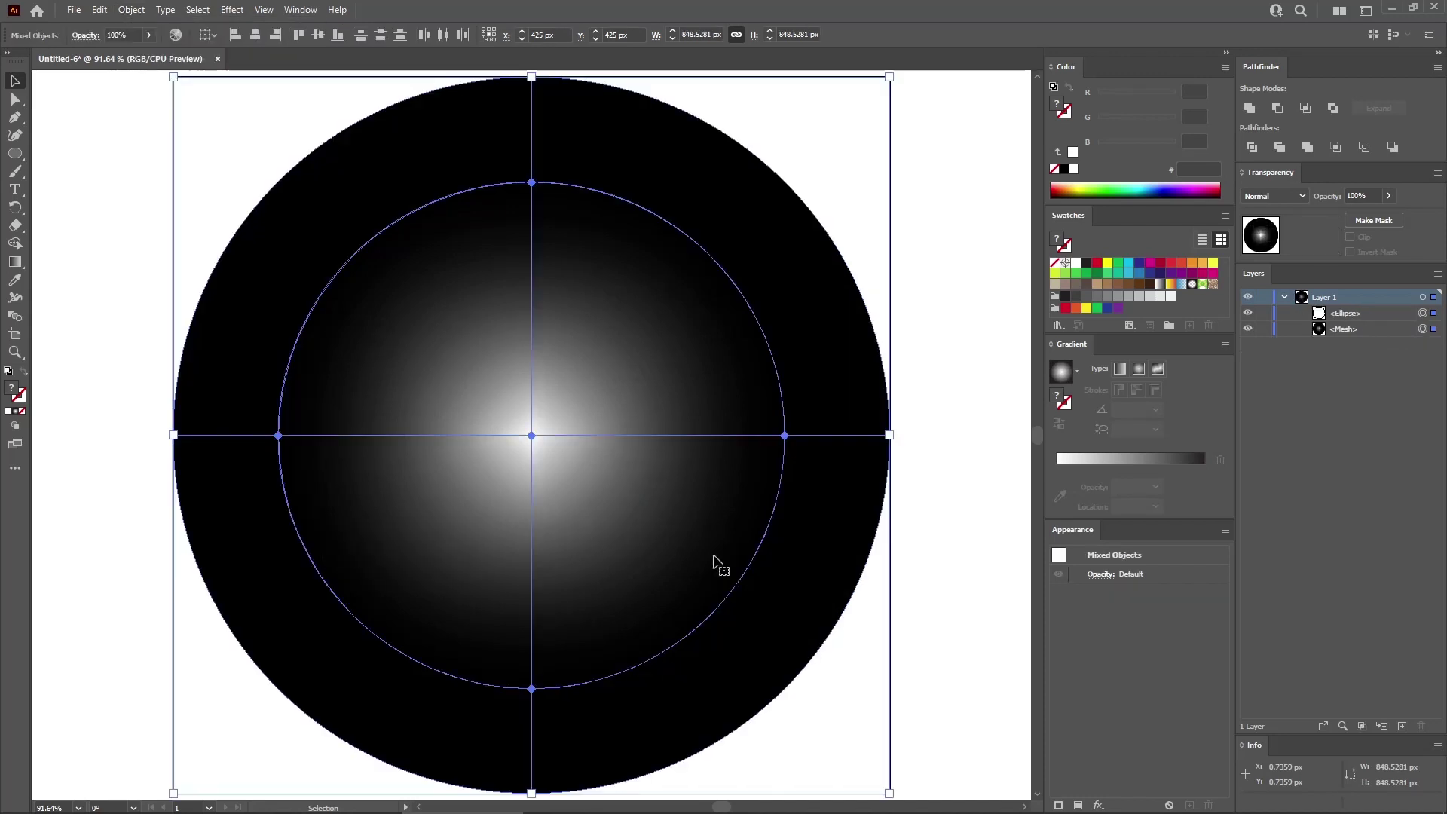
Delete the leftover ellipse and resize the mesh circle to 600 px wide
left_click(1421, 313)
key("Delete")
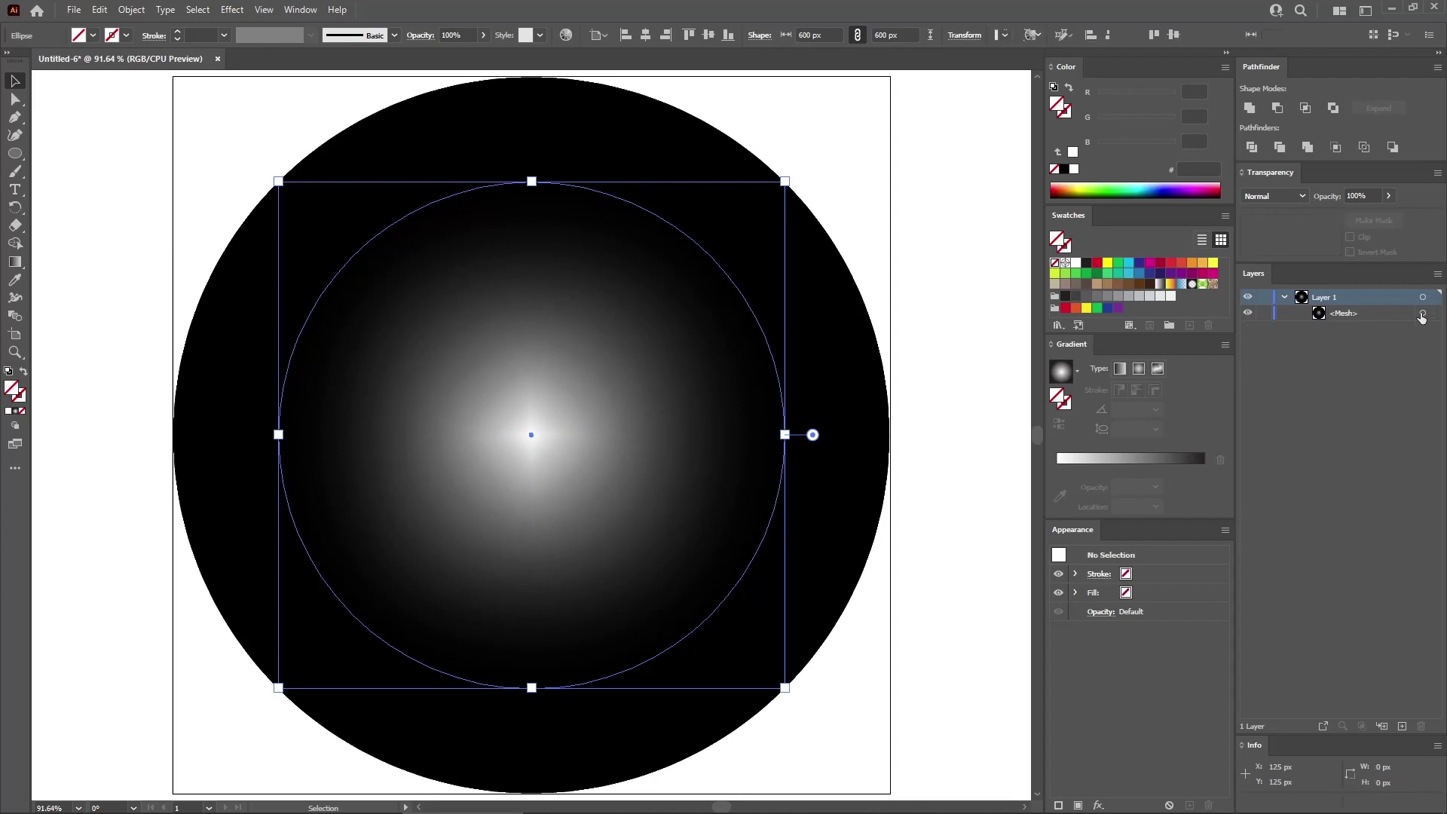
left_click(1421, 314)
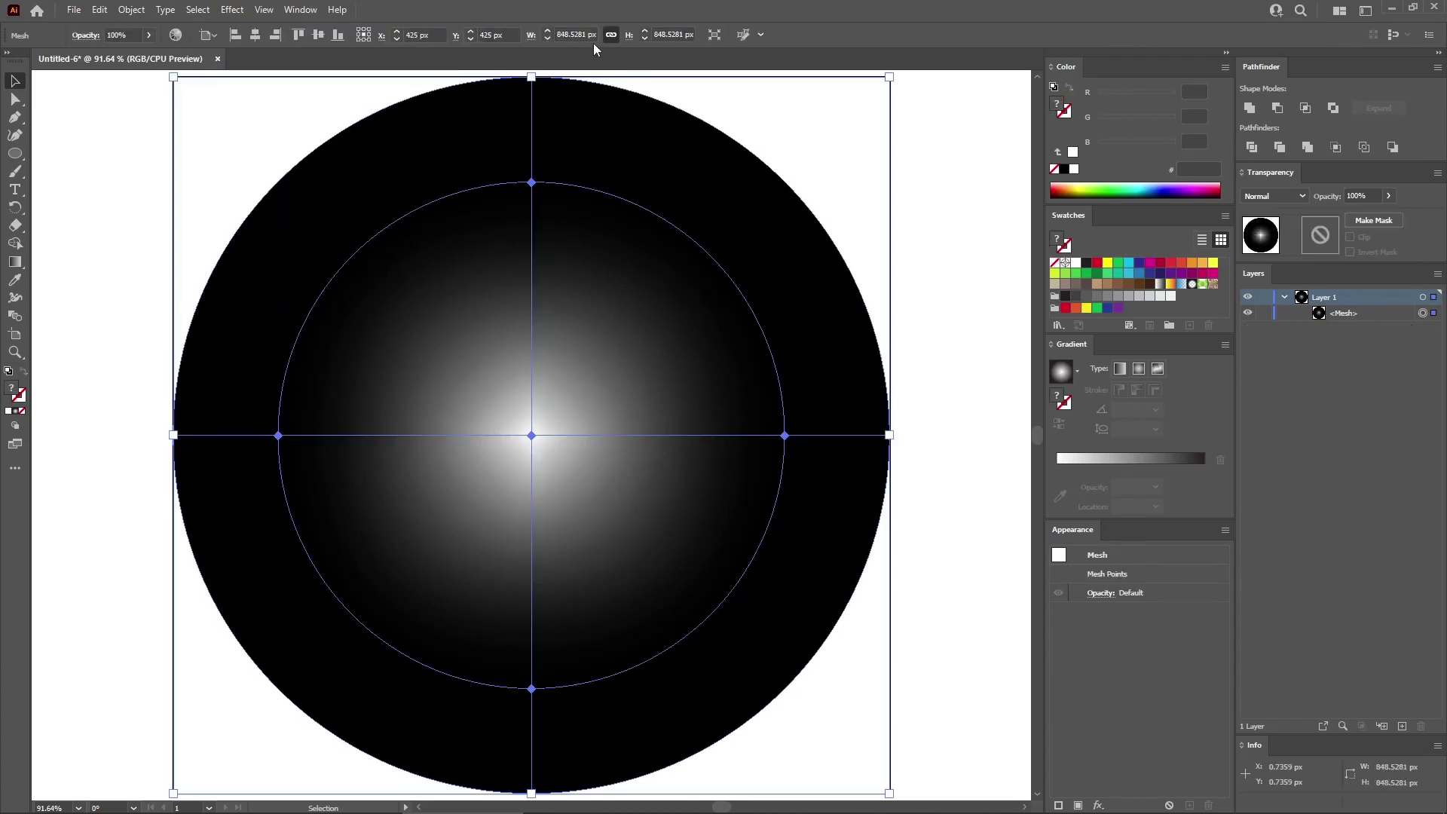
left_click_drag(586, 34, 510, 33)
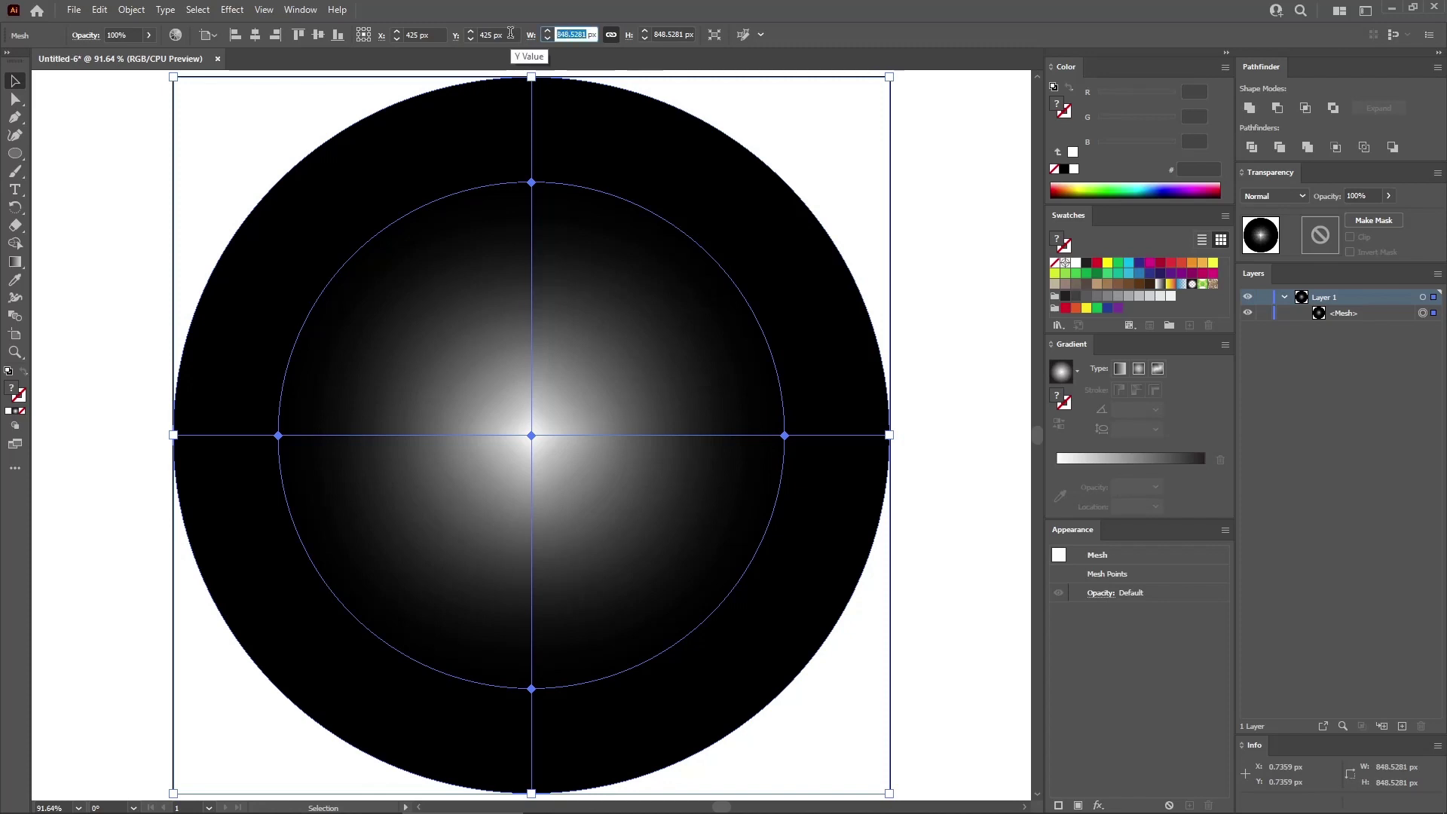
type("600")
key("Return")
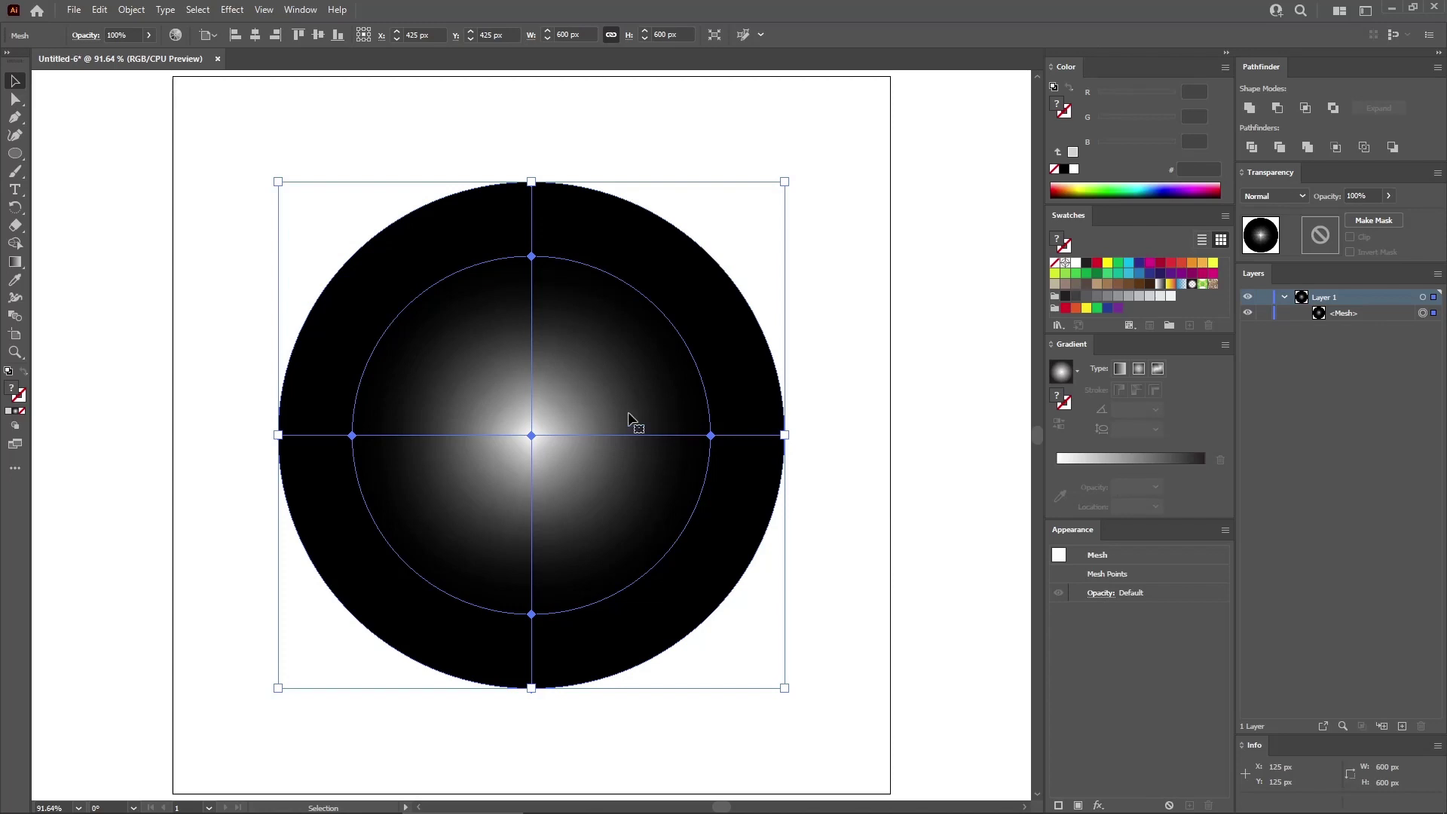
Fill the mesh with light grey #D1D3D4 and add mesh lines at the four diagonal ring points
left_click(1148, 295)
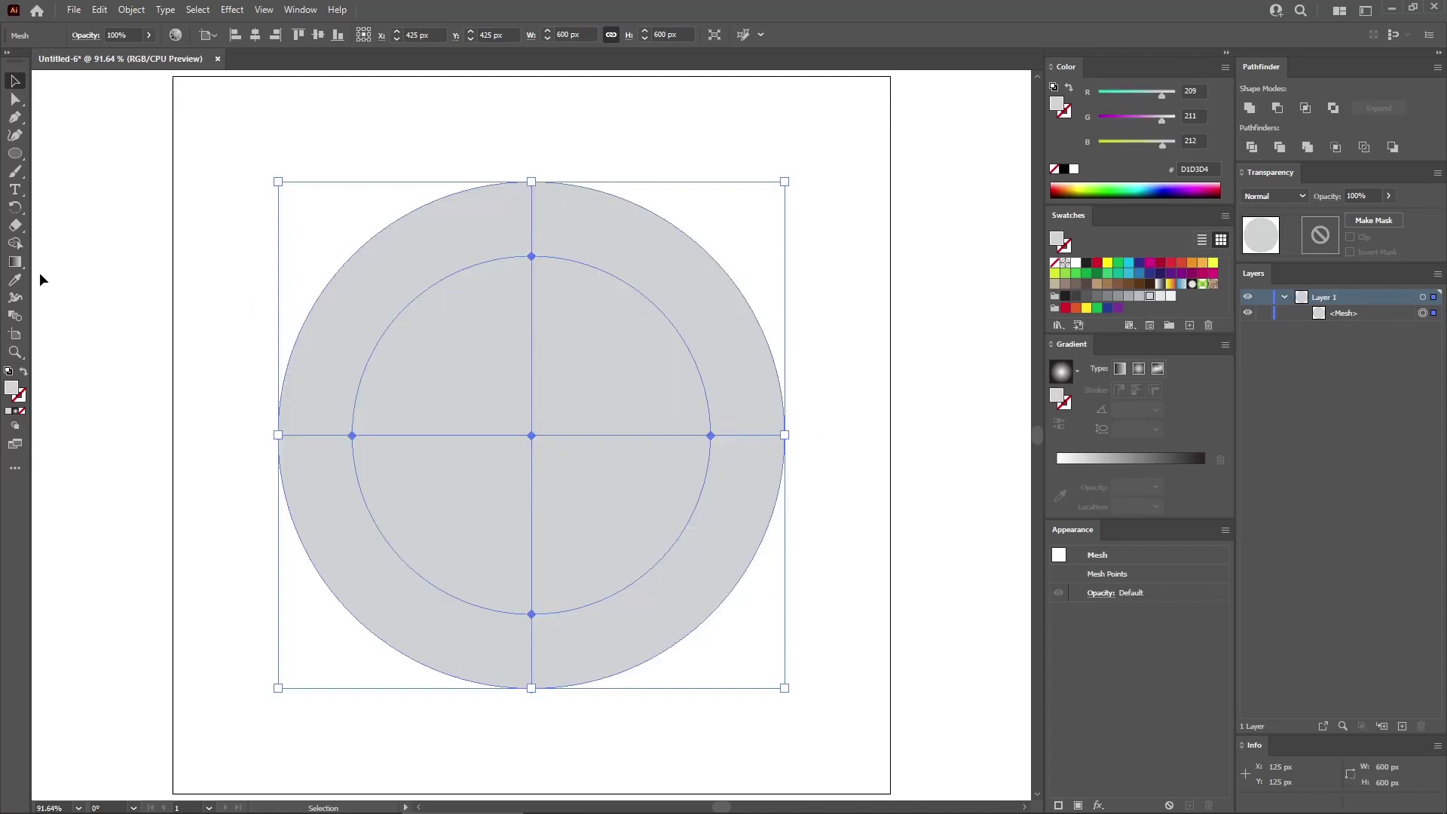
left_click_drag(15, 261, 48, 281)
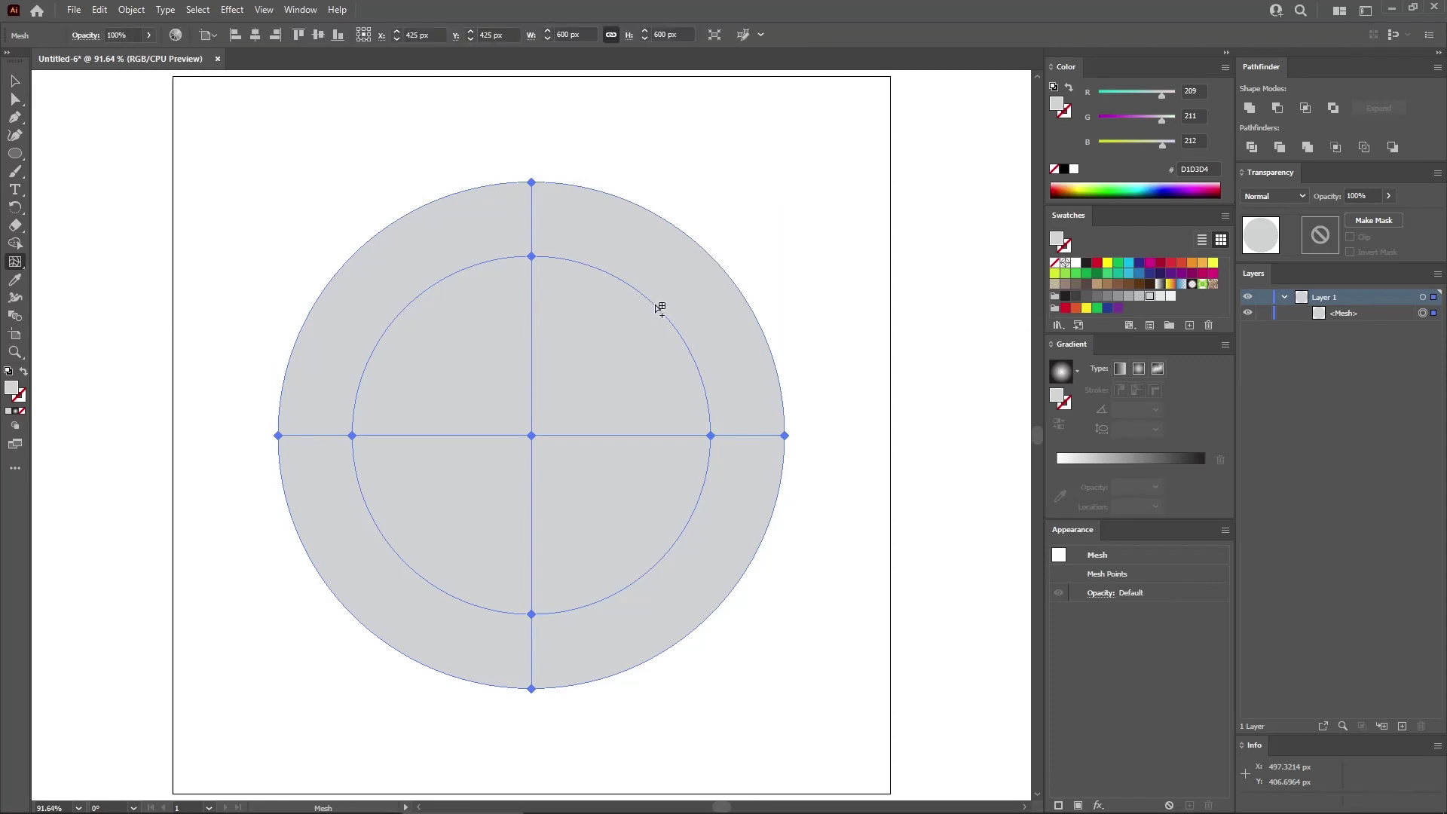
left_click(655, 305)
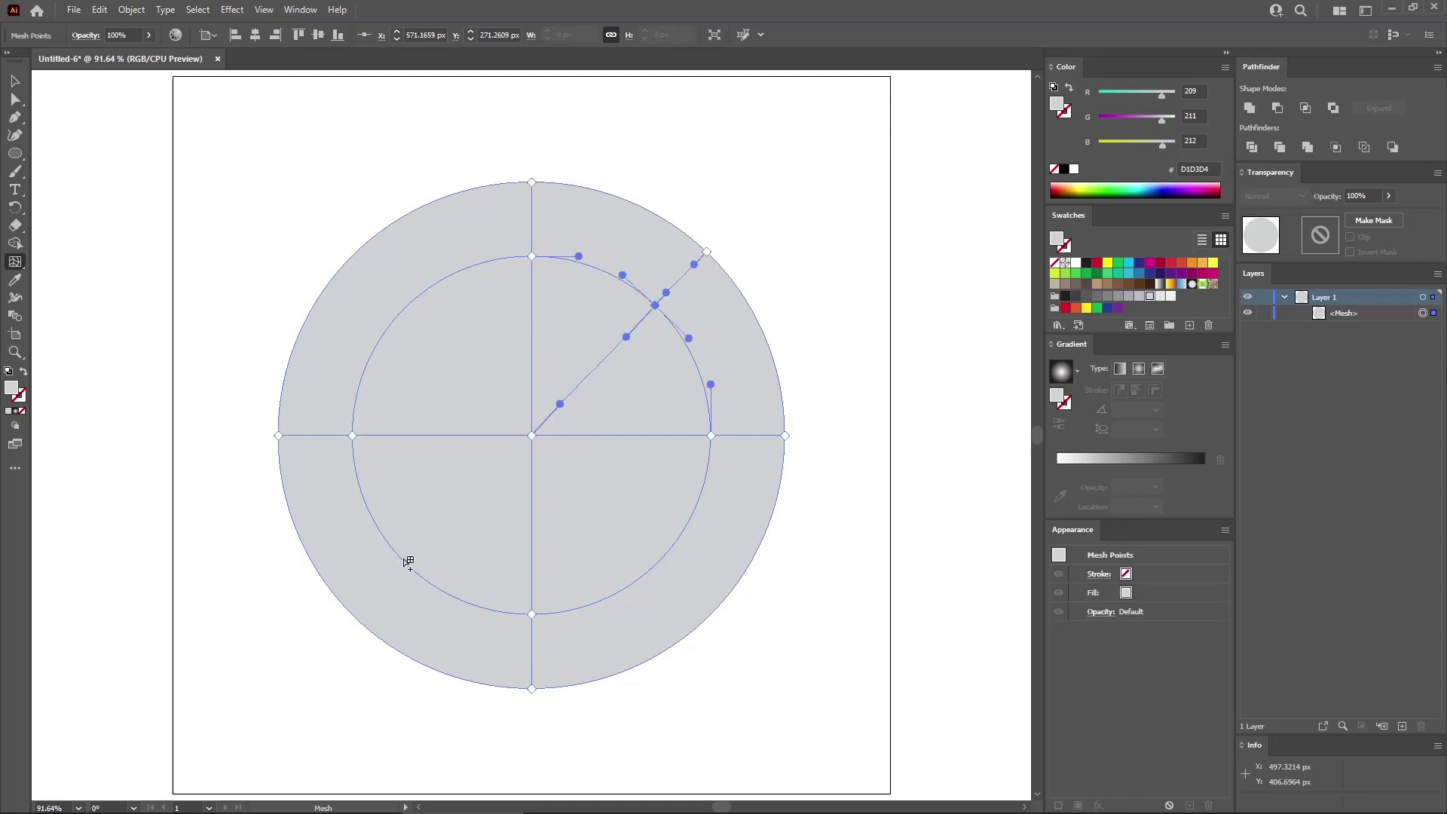
left_click(402, 559)
left_click(406, 308)
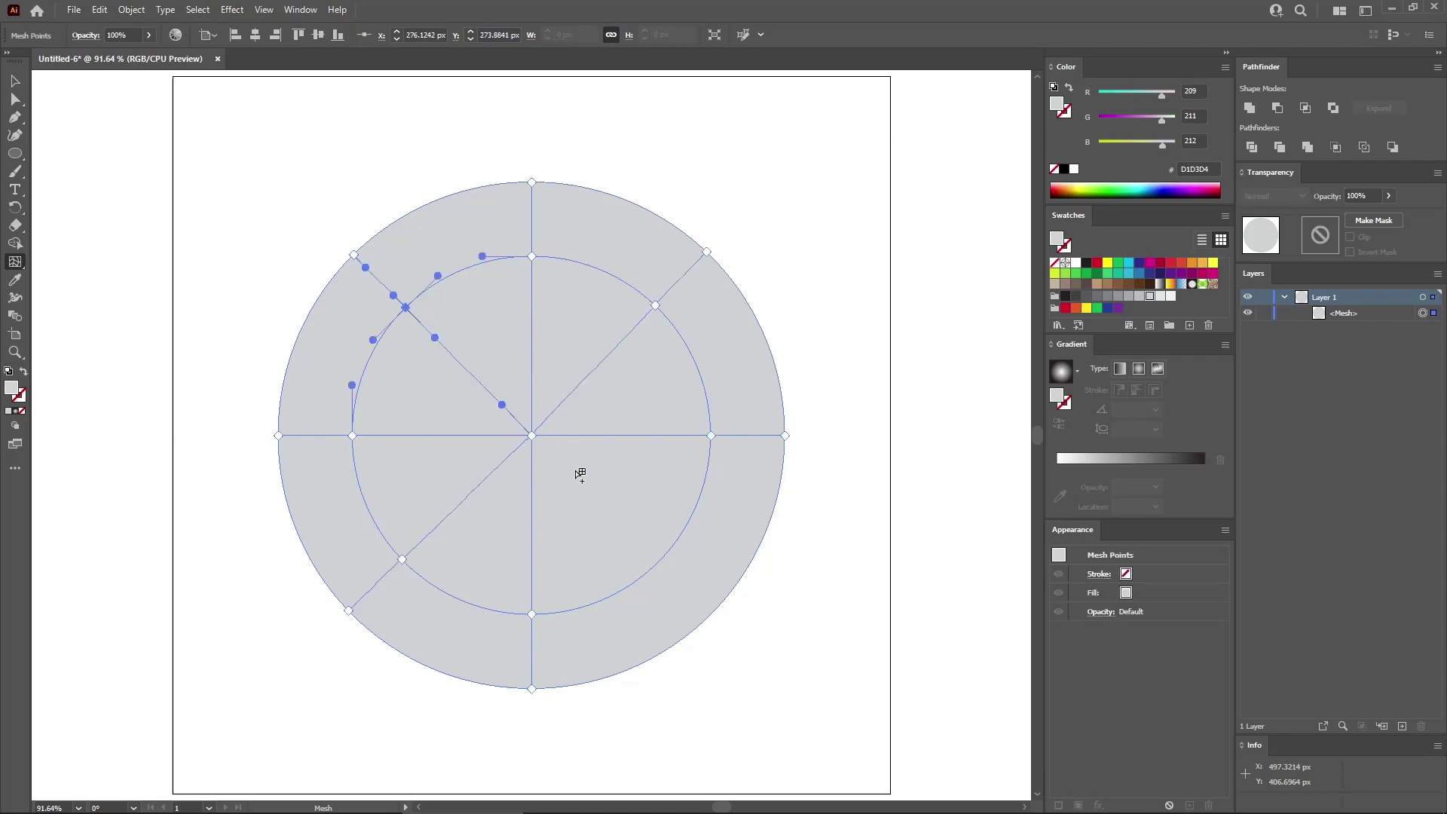
left_click(658, 563)
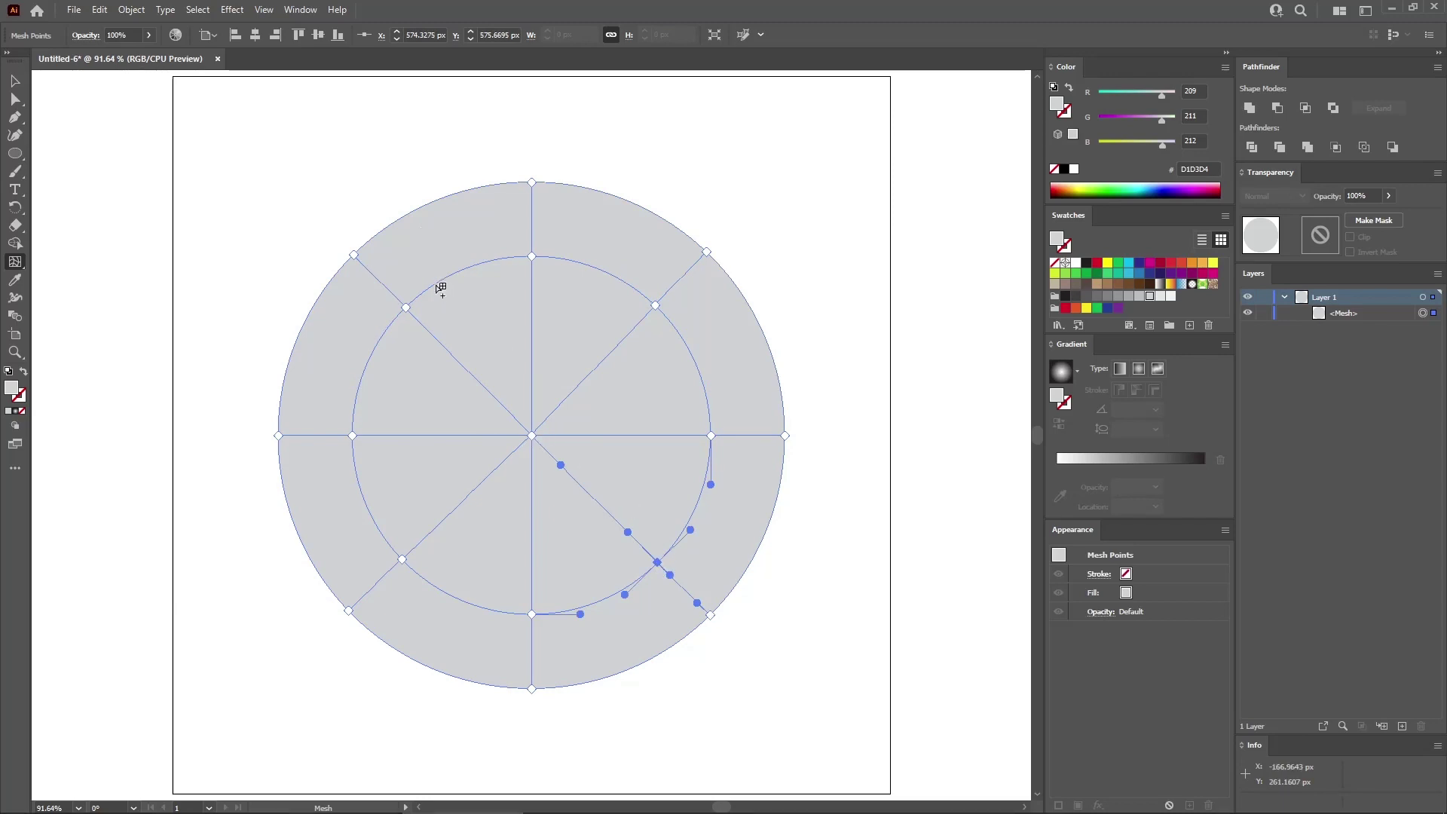
Add nine more radial mesh lines around the top and bottom of the ring
left_click(436, 285)
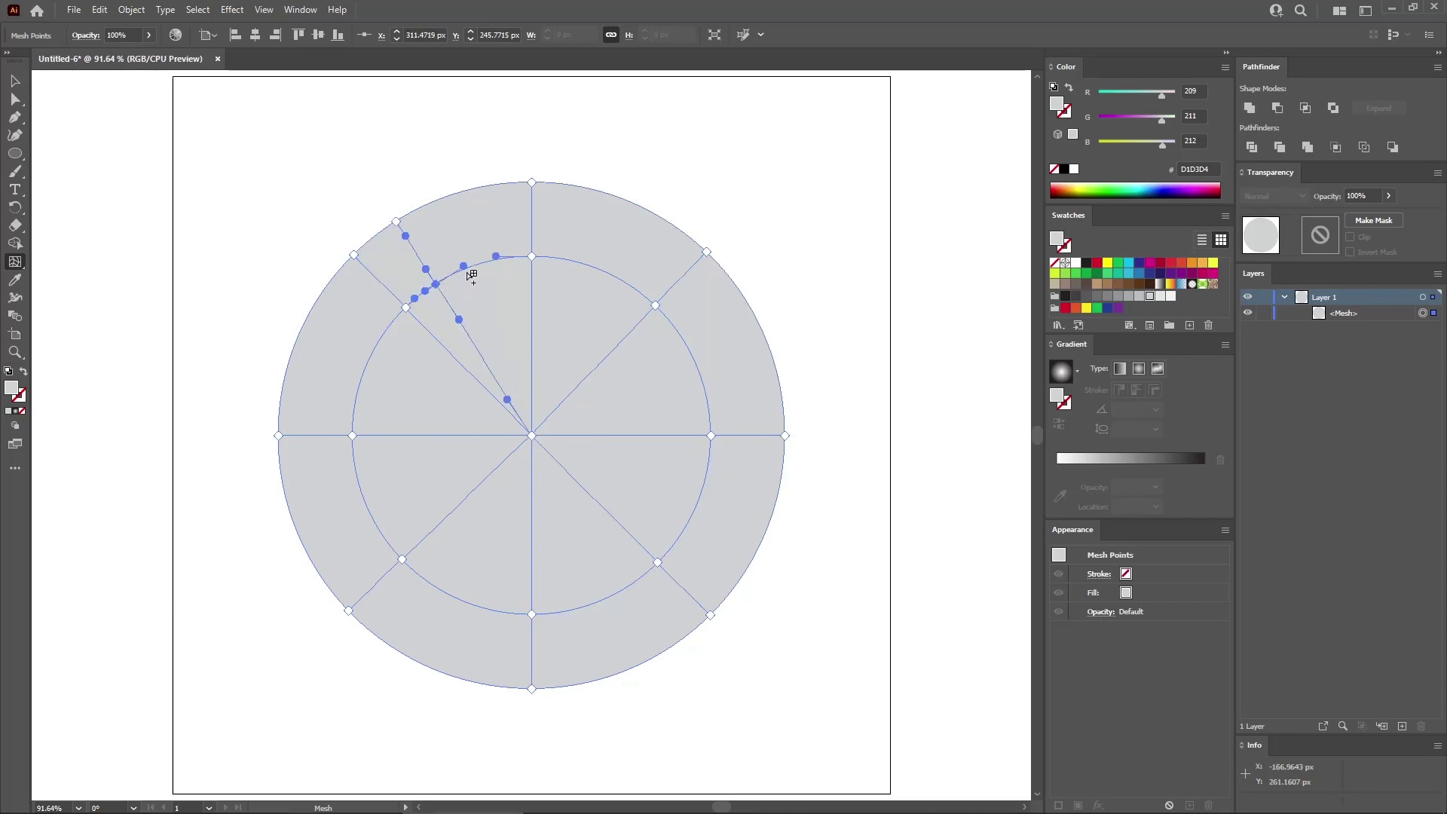
left_click(466, 269)
left_click(496, 260)
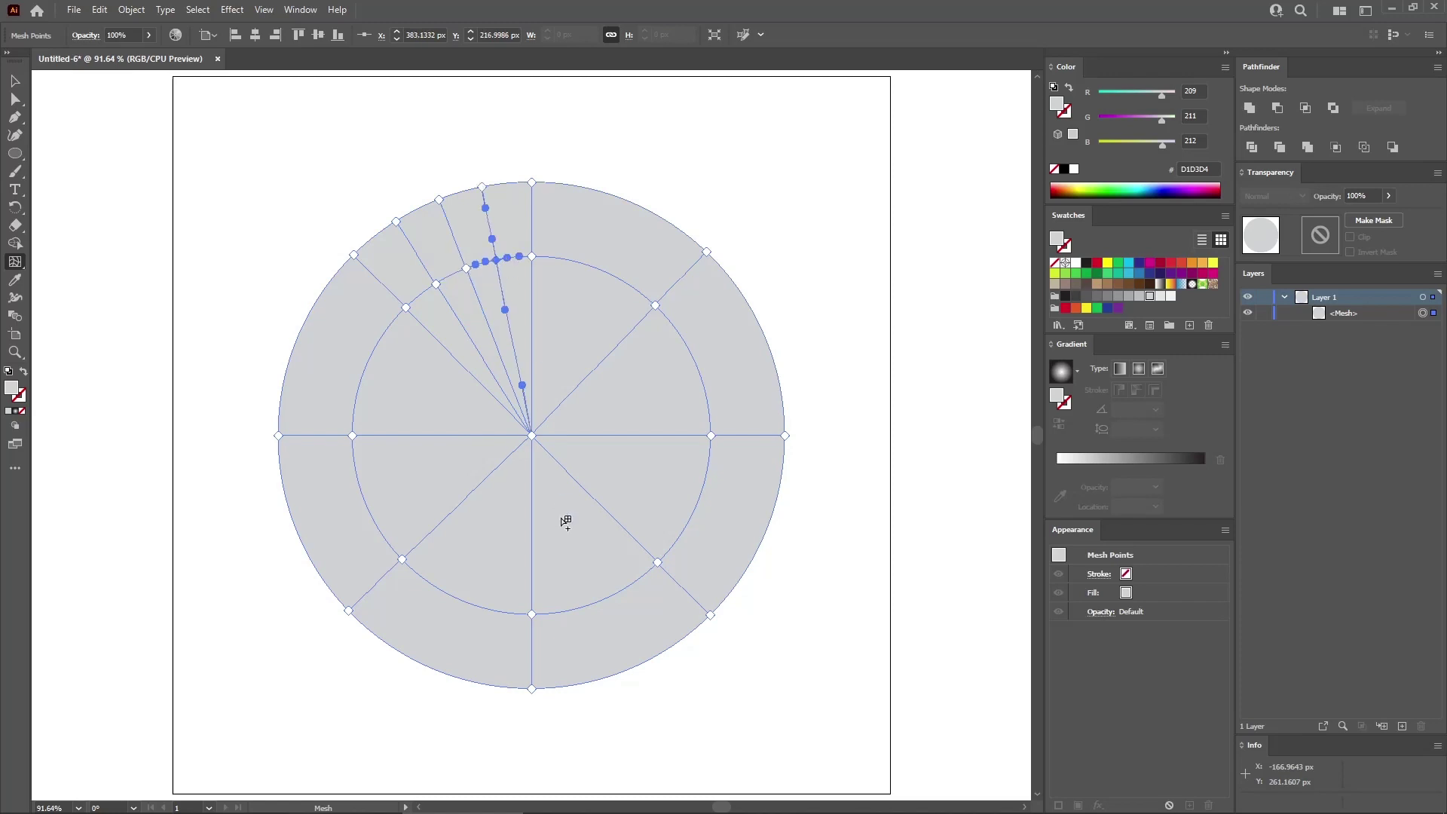
left_click(566, 611)
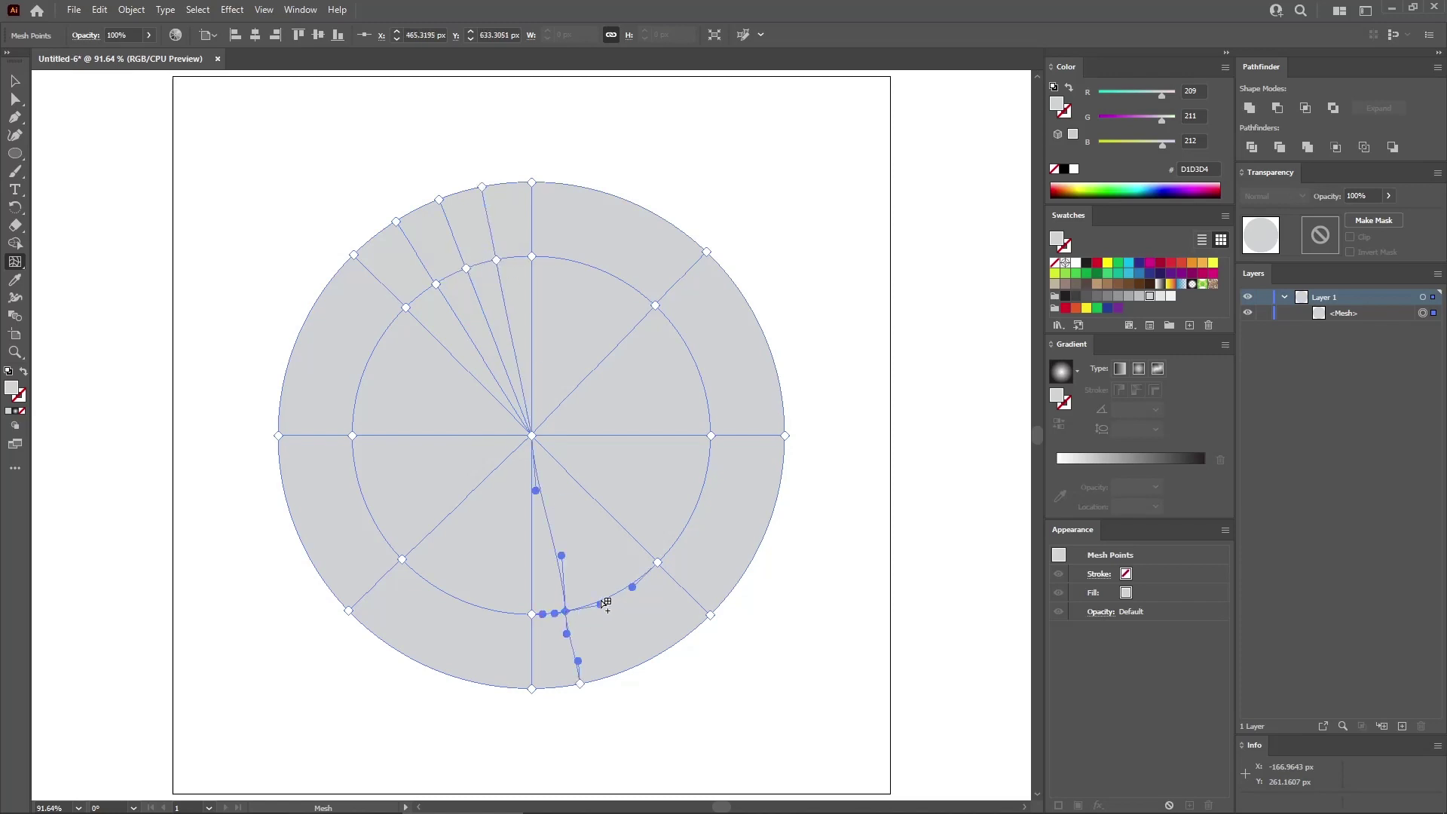
left_click(600, 603)
left_click(629, 586)
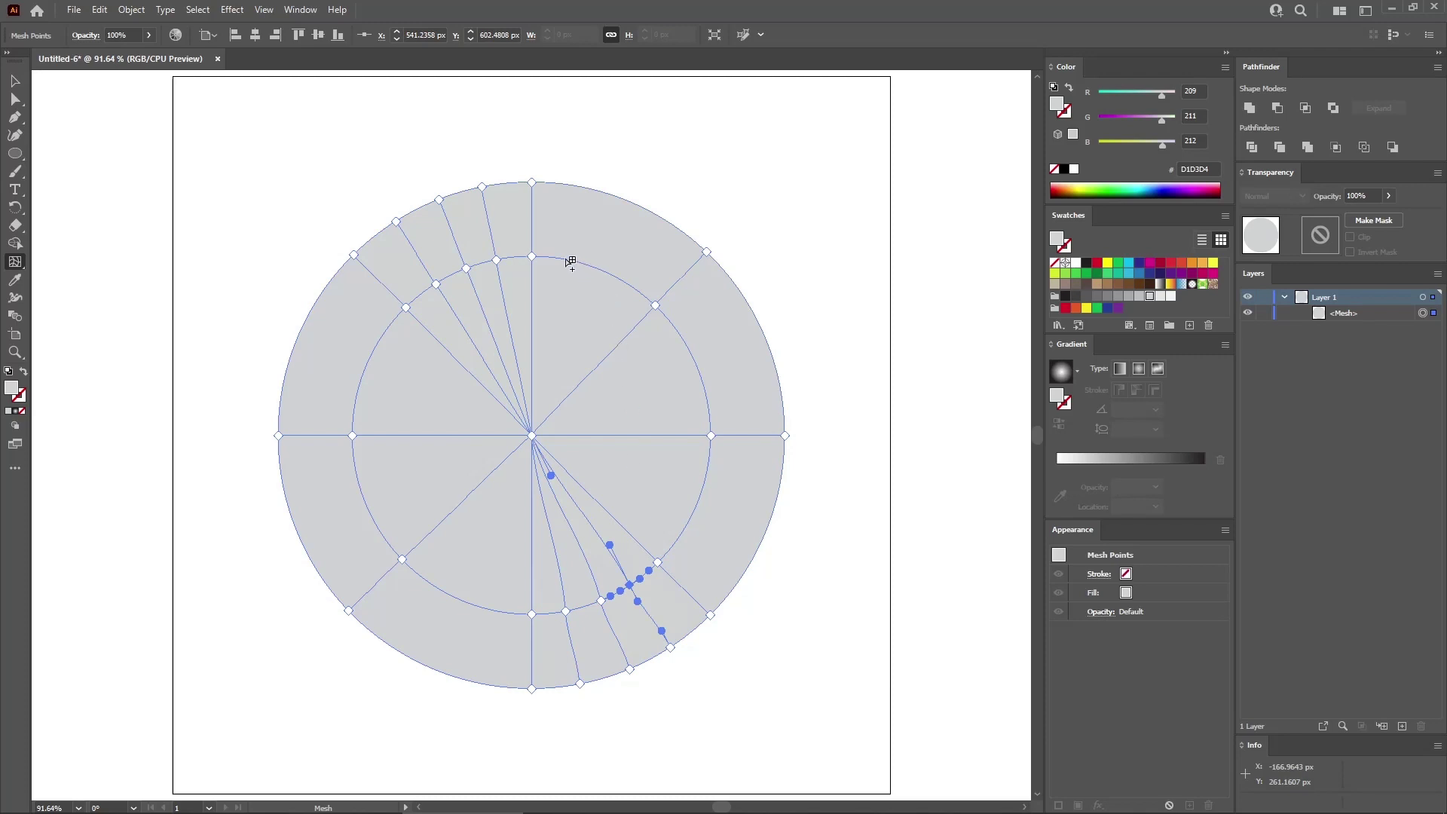
left_click(567, 259)
left_click(604, 271)
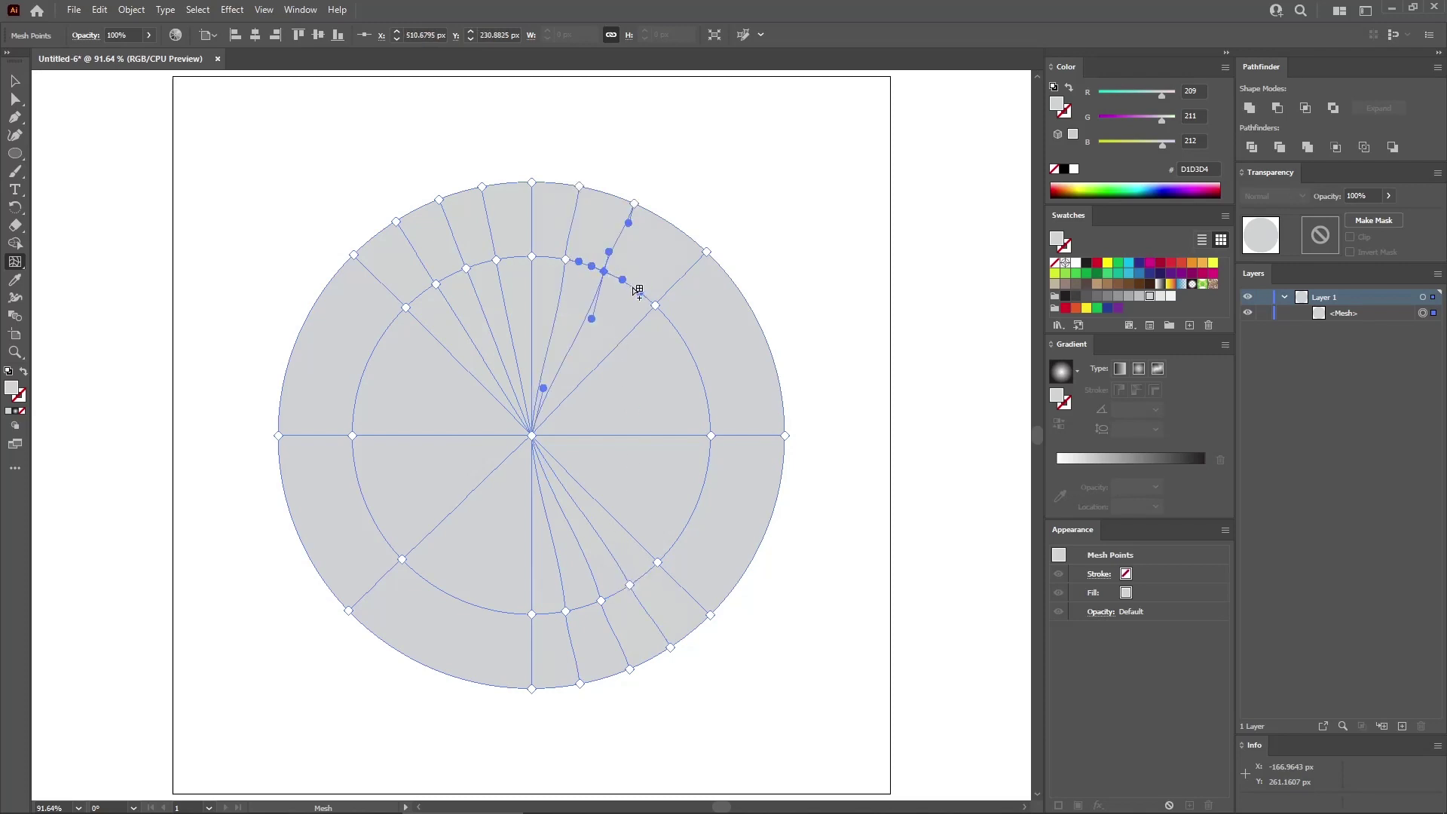
left_click(633, 287)
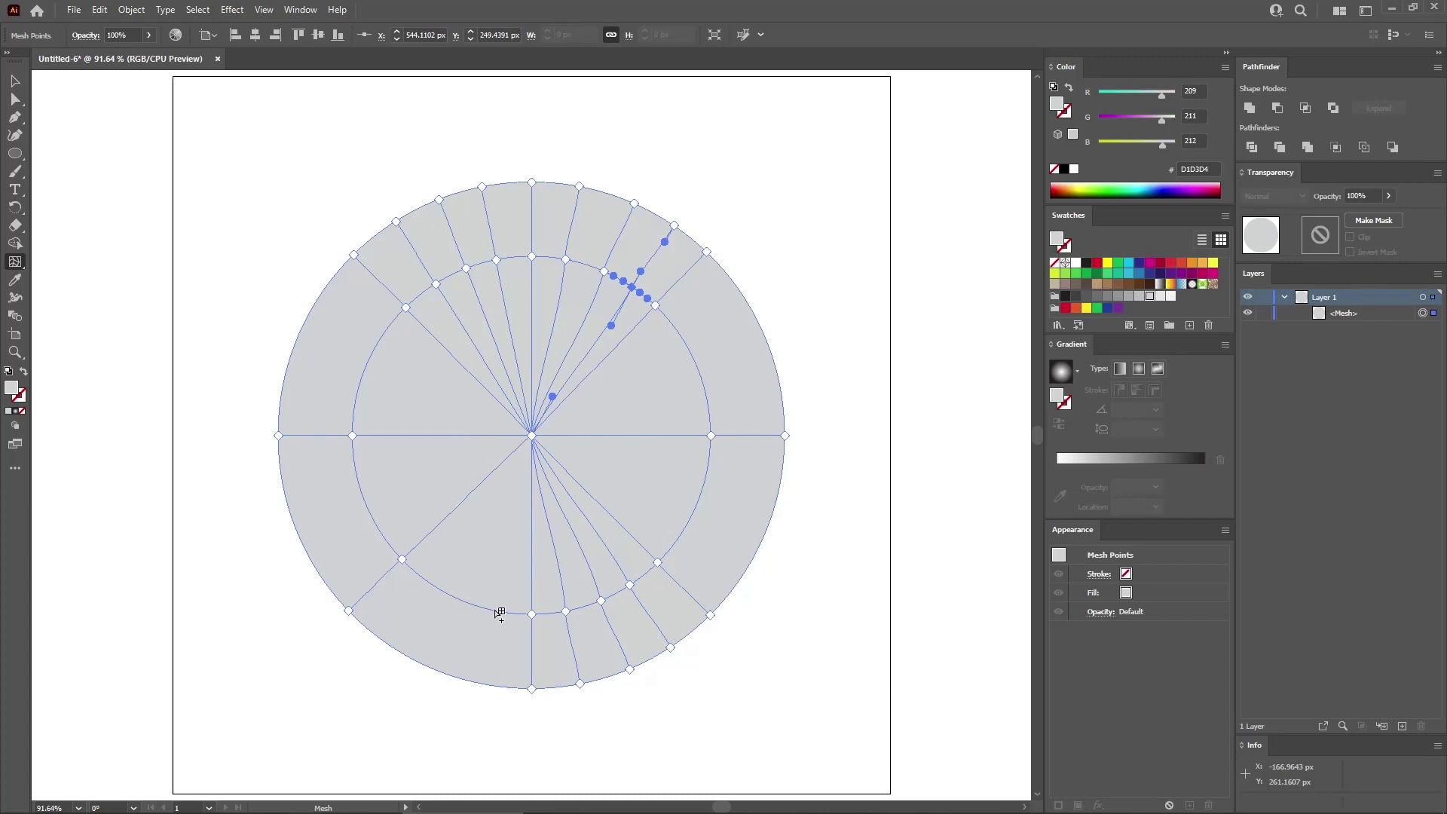
Add a bottom mesh line, then straighten the handles of the top radial line
left_click(494, 610)
left_click_drag(461, 601, 433, 585)
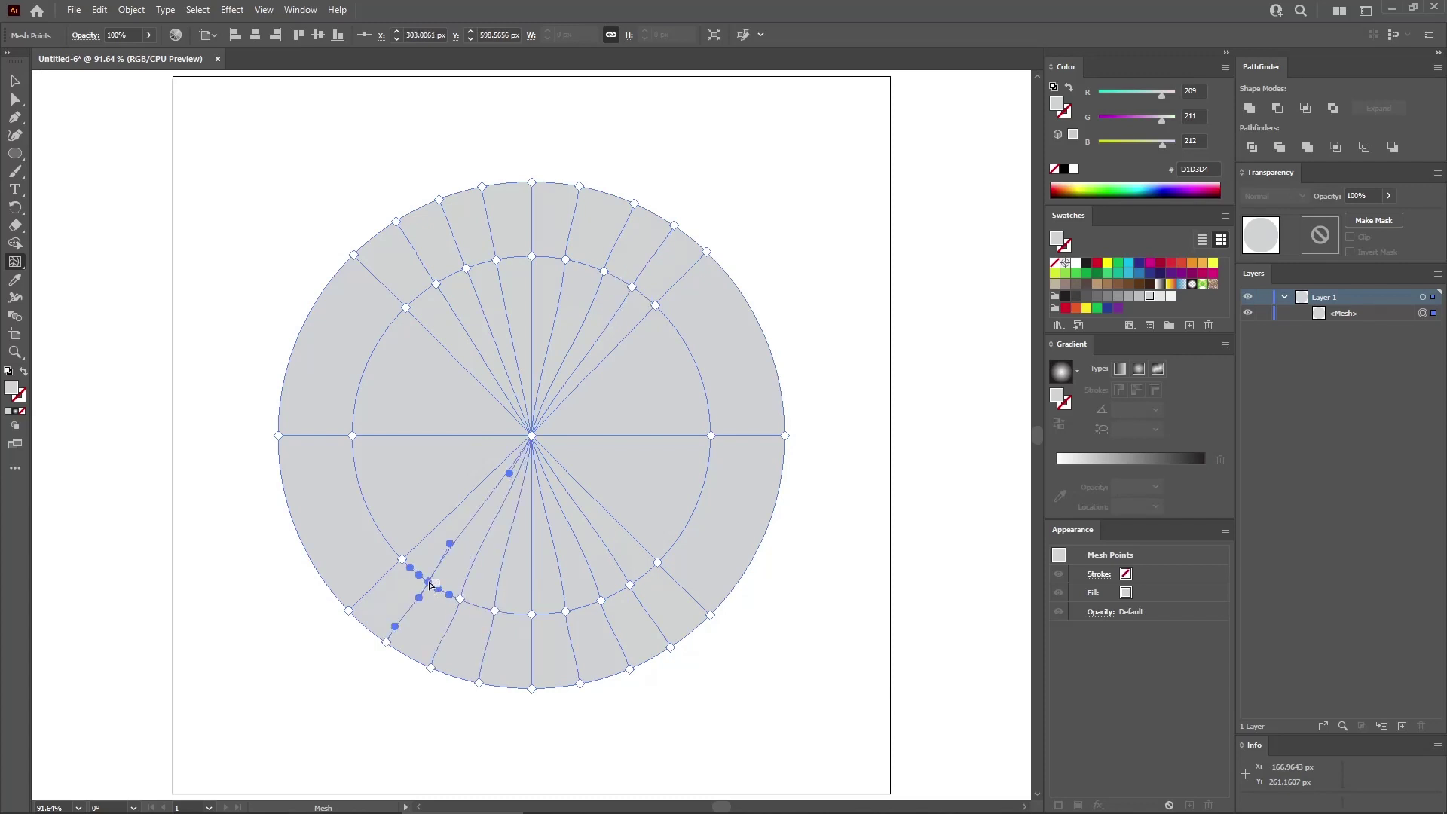
left_click(15, 99)
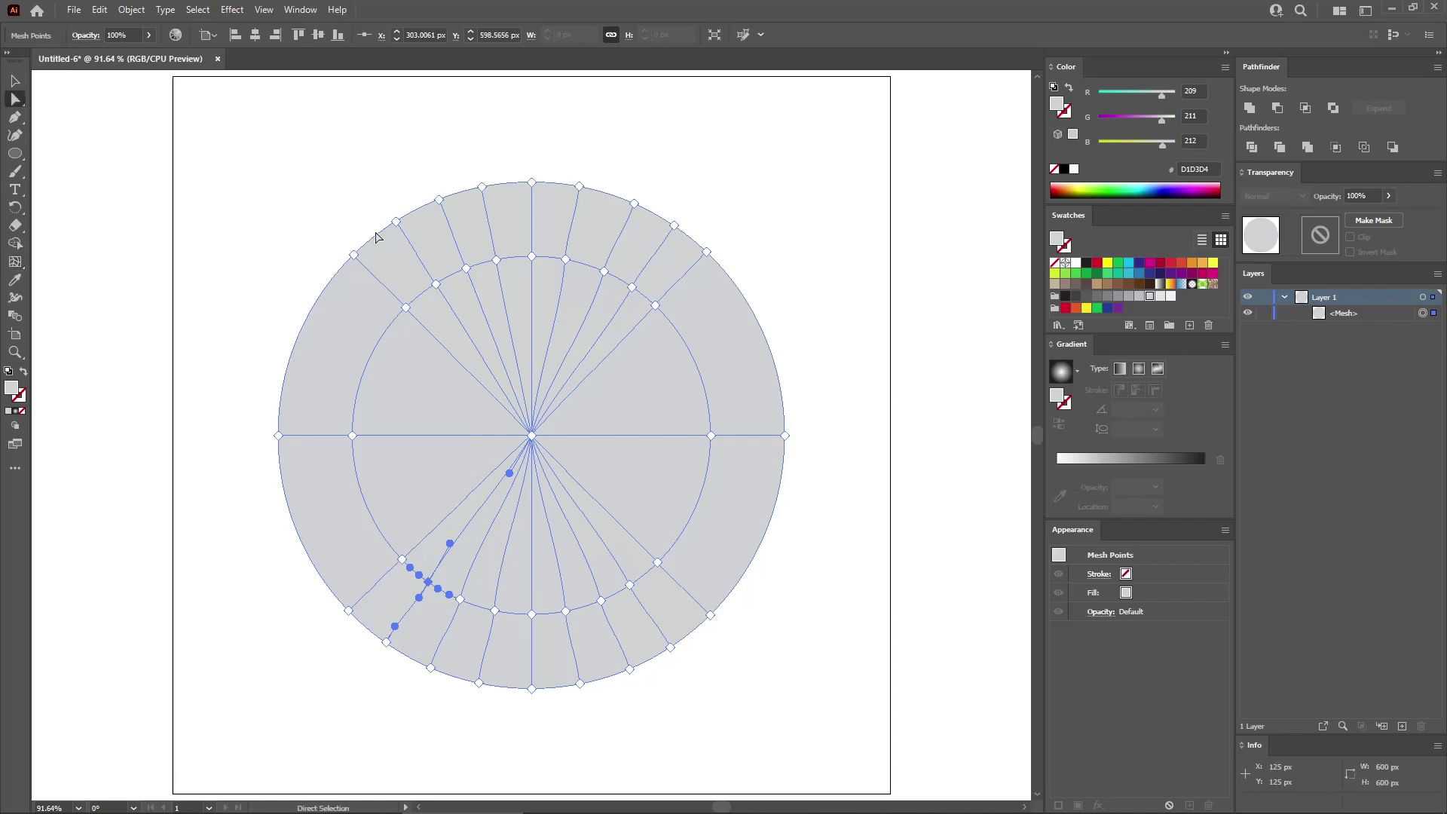
left_click(566, 261)
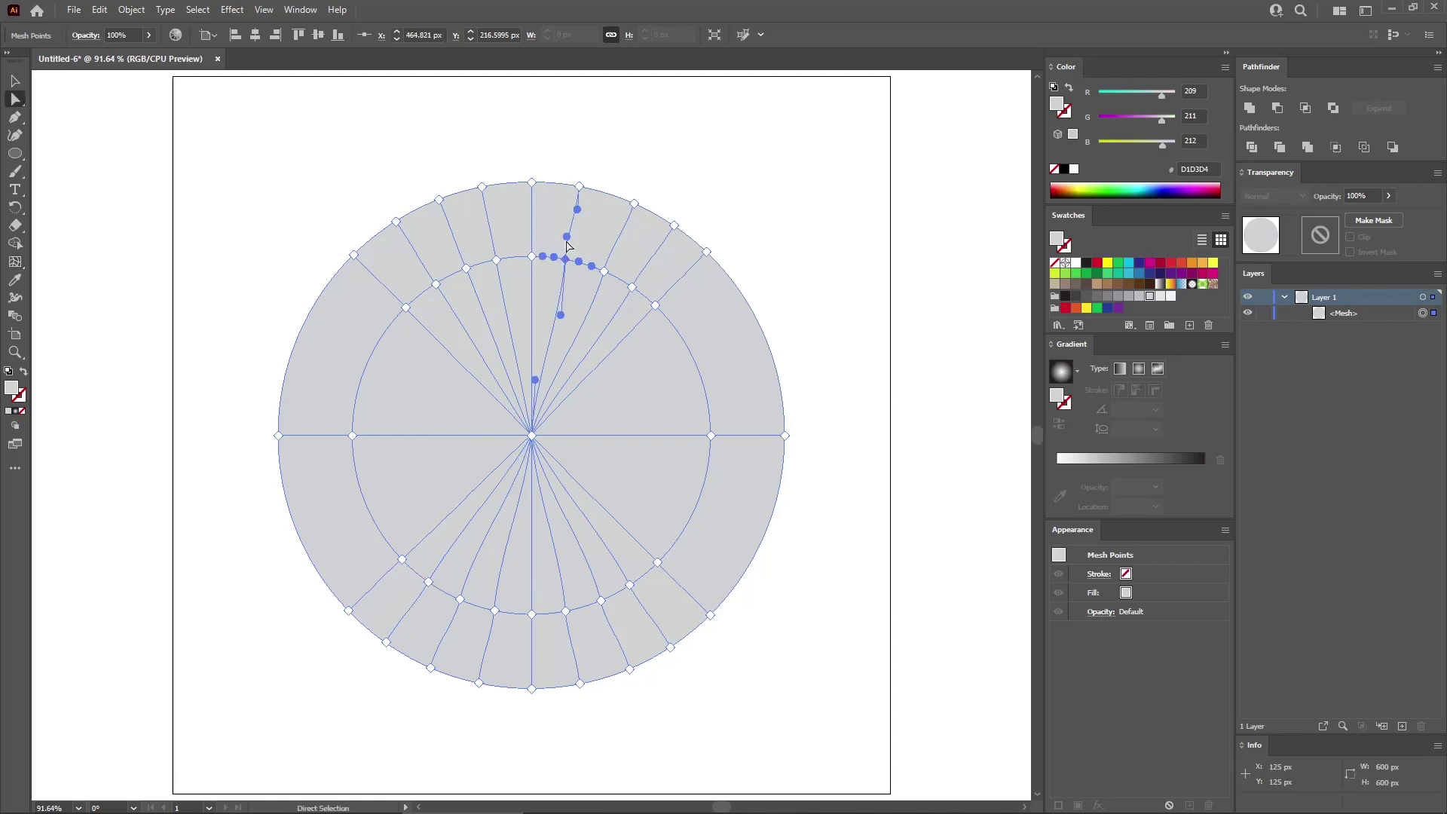
left_click_drag(566, 239, 569, 237)
left_click_drag(535, 379, 545, 368)
Straighten the upper-right and lower-left radial mesh lines by adjusting their handles
left_click(604, 271)
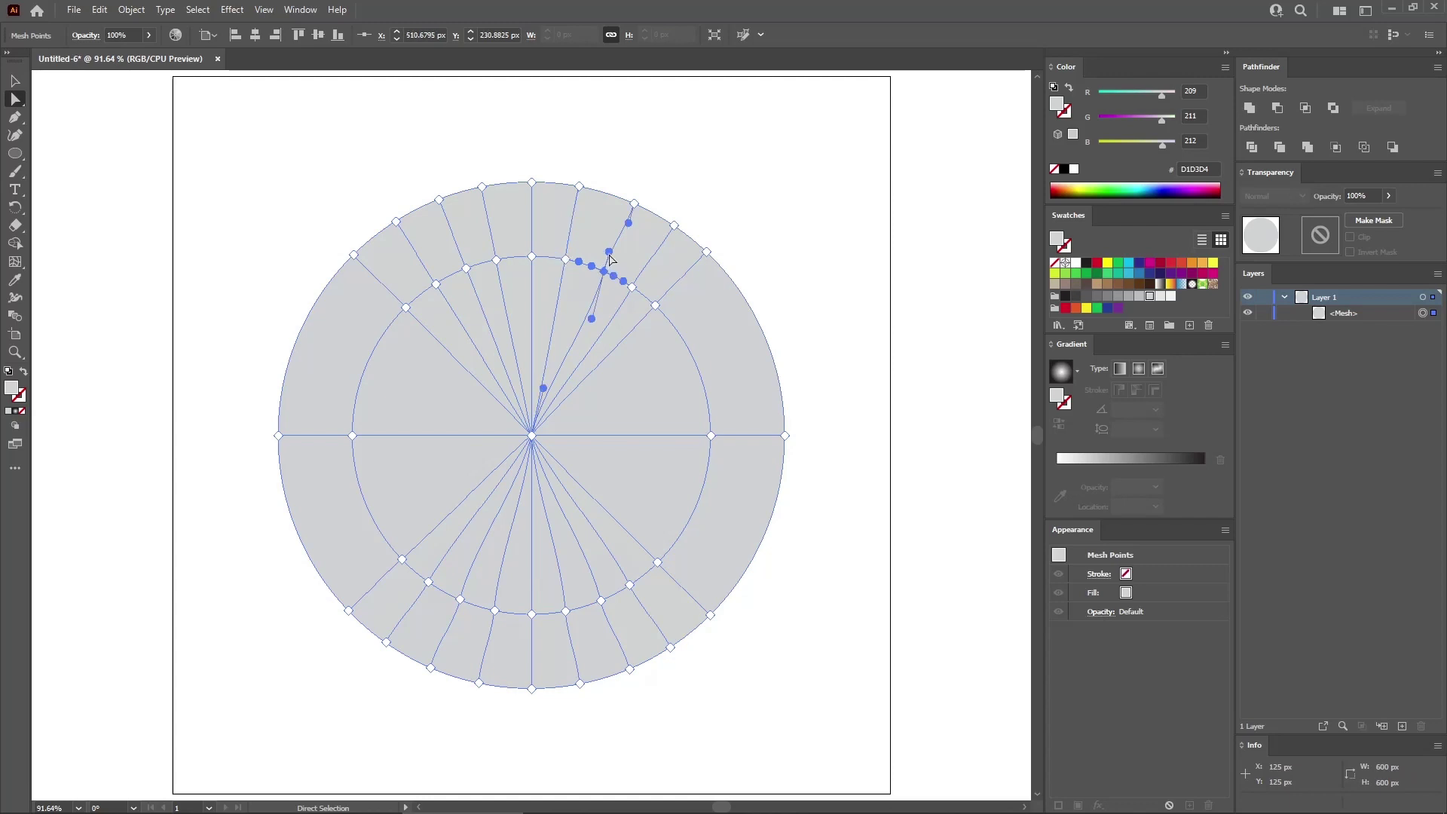
left_click_drag(609, 255, 646, 272)
left_click(632, 288)
left_click_drag(552, 396, 563, 385)
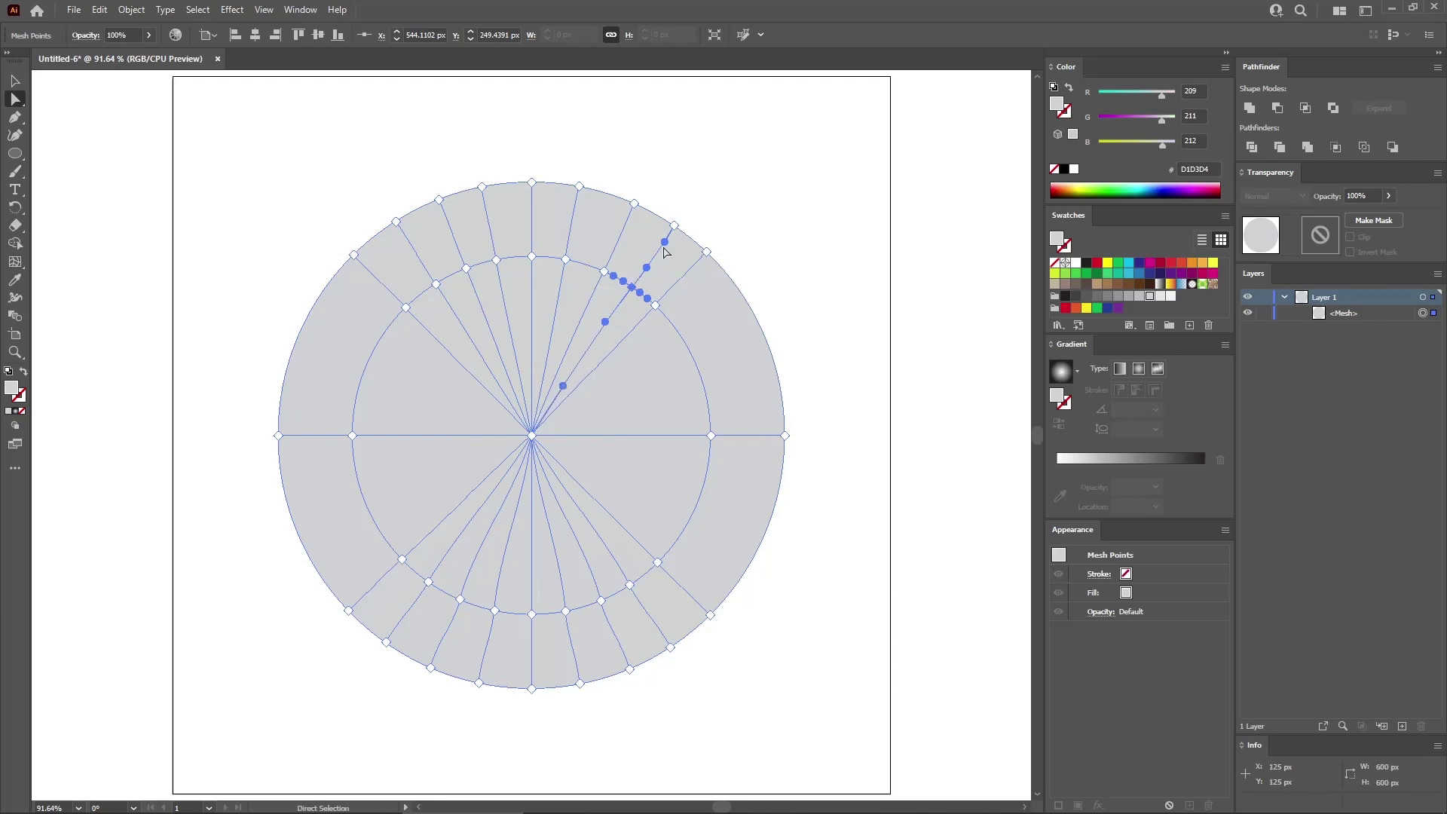
left_click_drag(471, 552, 483, 546)
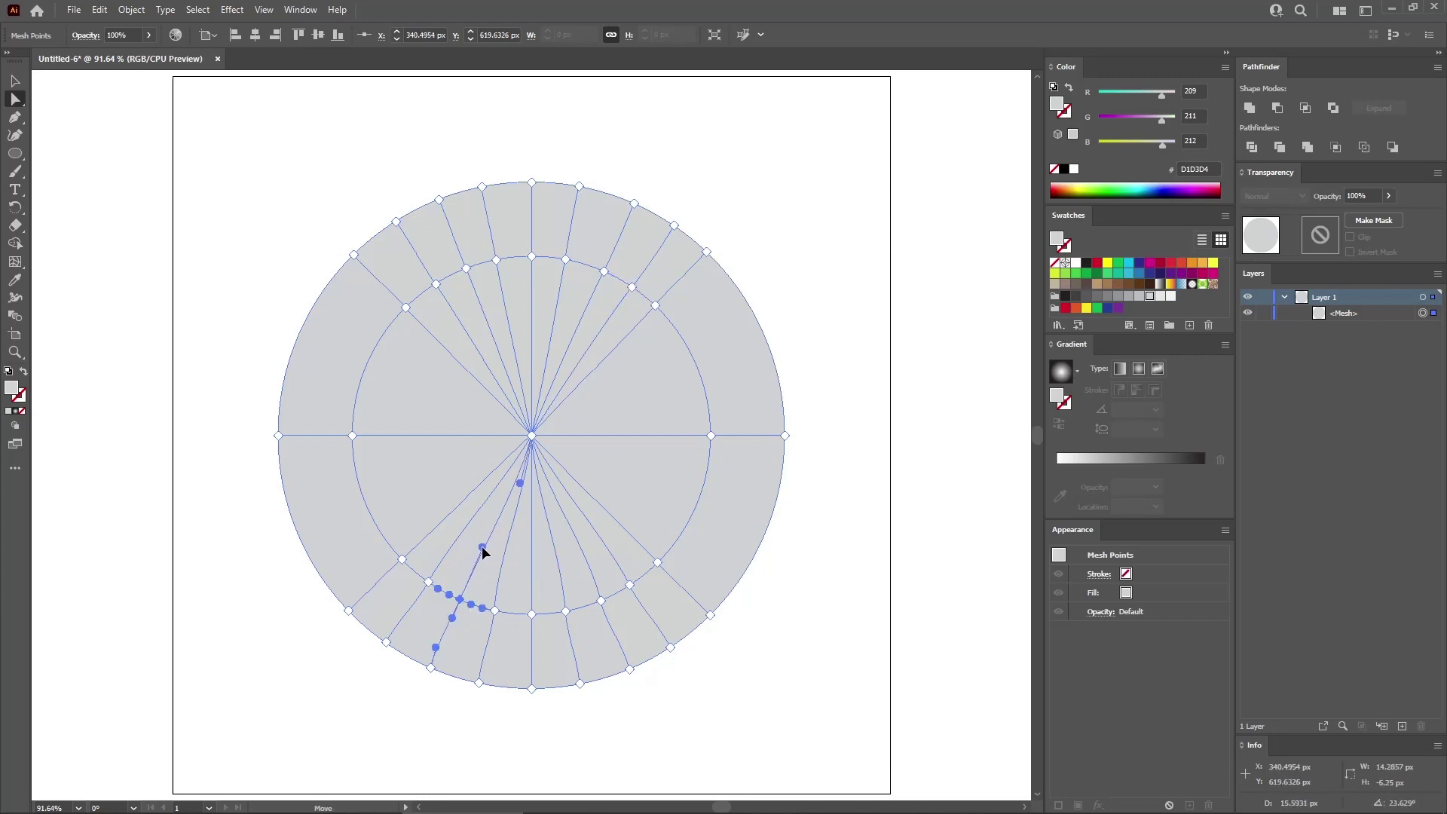
left_click_drag(520, 483, 505, 492)
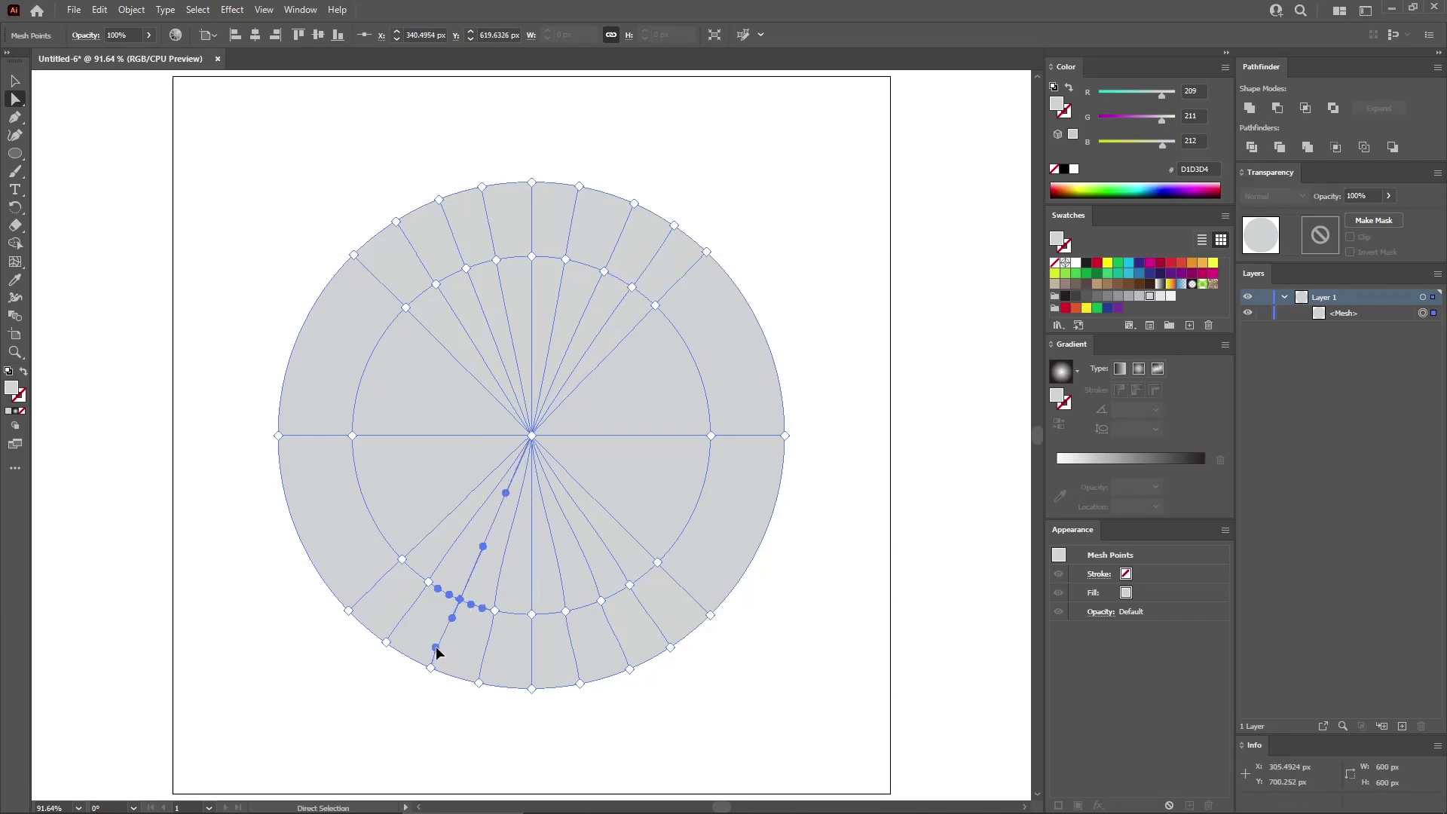
left_click(428, 581)
left_click_drag(454, 546, 460, 544)
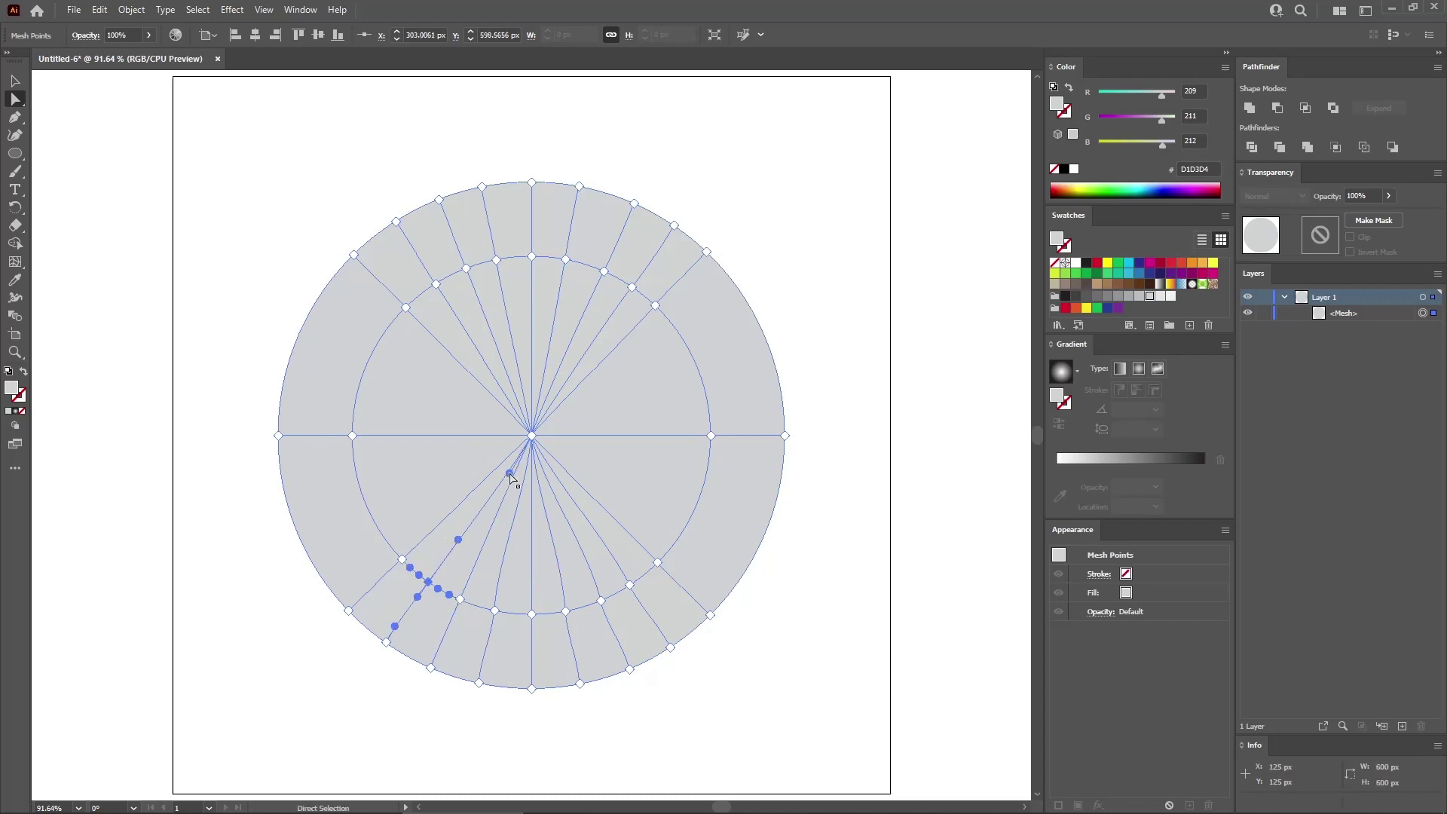
left_click_drag(509, 473, 503, 476)
Even out the two bottom radial mesh lines at both ends
left_click(494, 611)
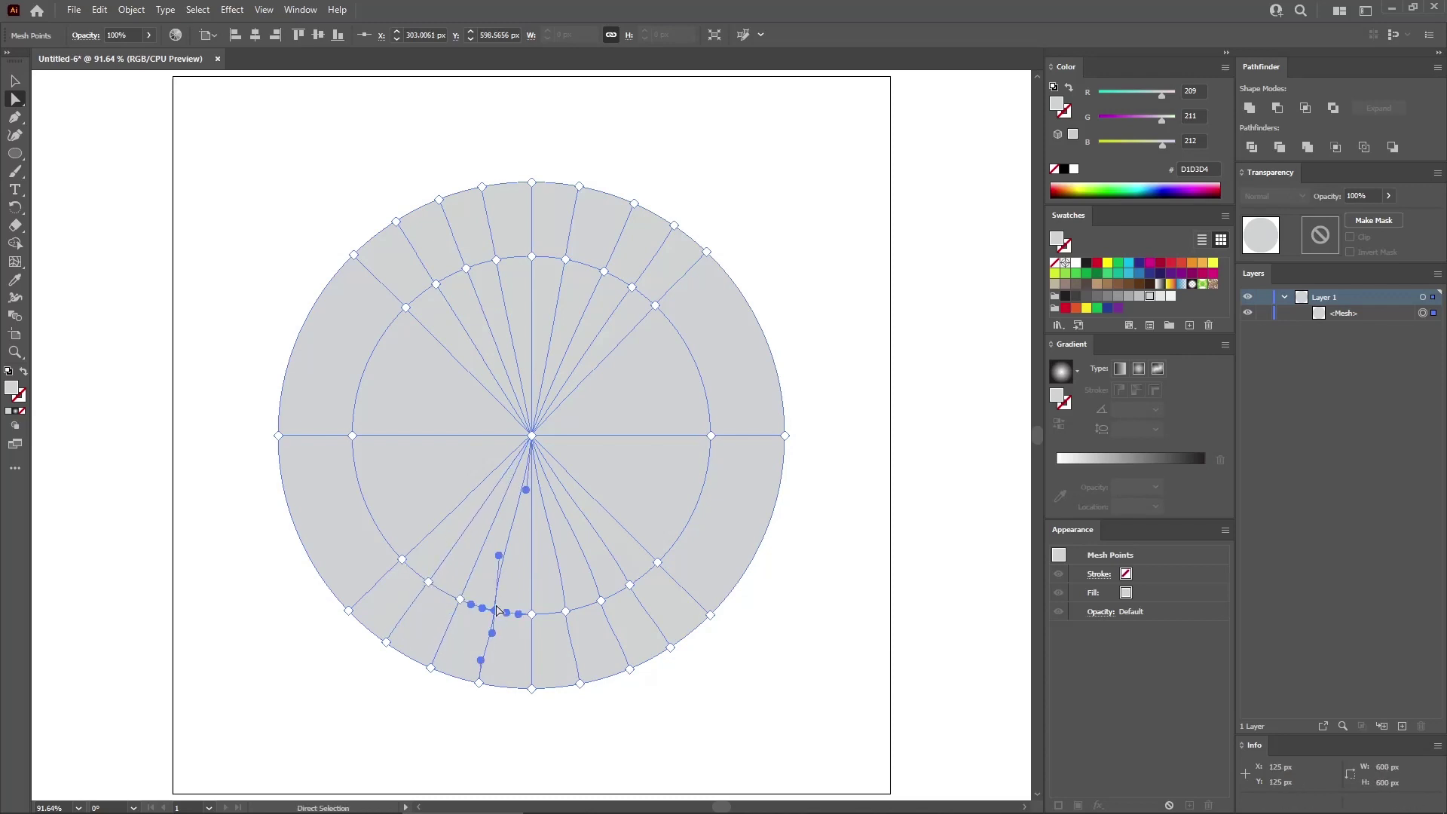
left_click_drag(499, 569, 507, 548)
left_click_drag(526, 490, 519, 498)
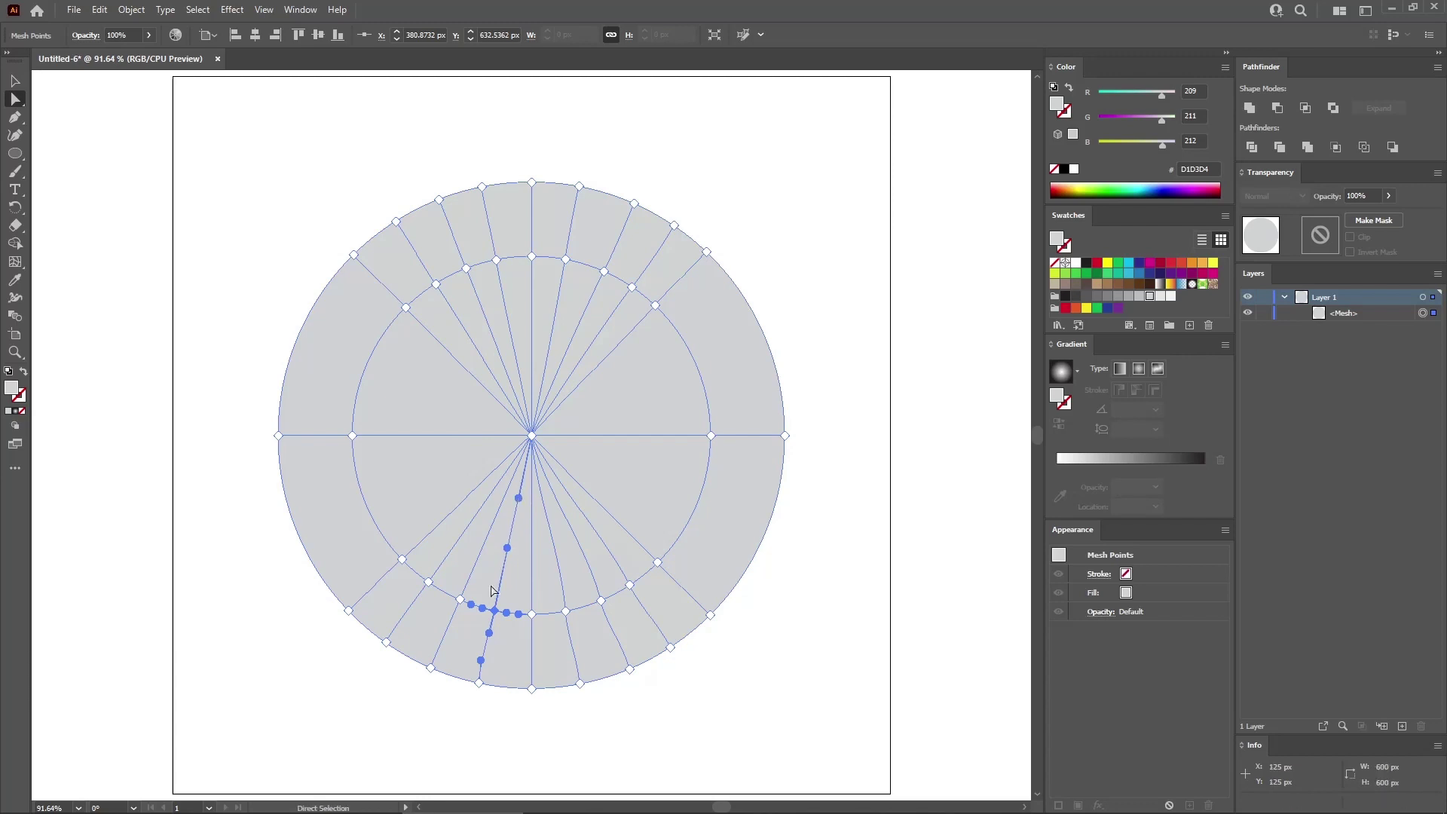
left_click_drag(480, 660, 484, 657)
left_click(565, 611)
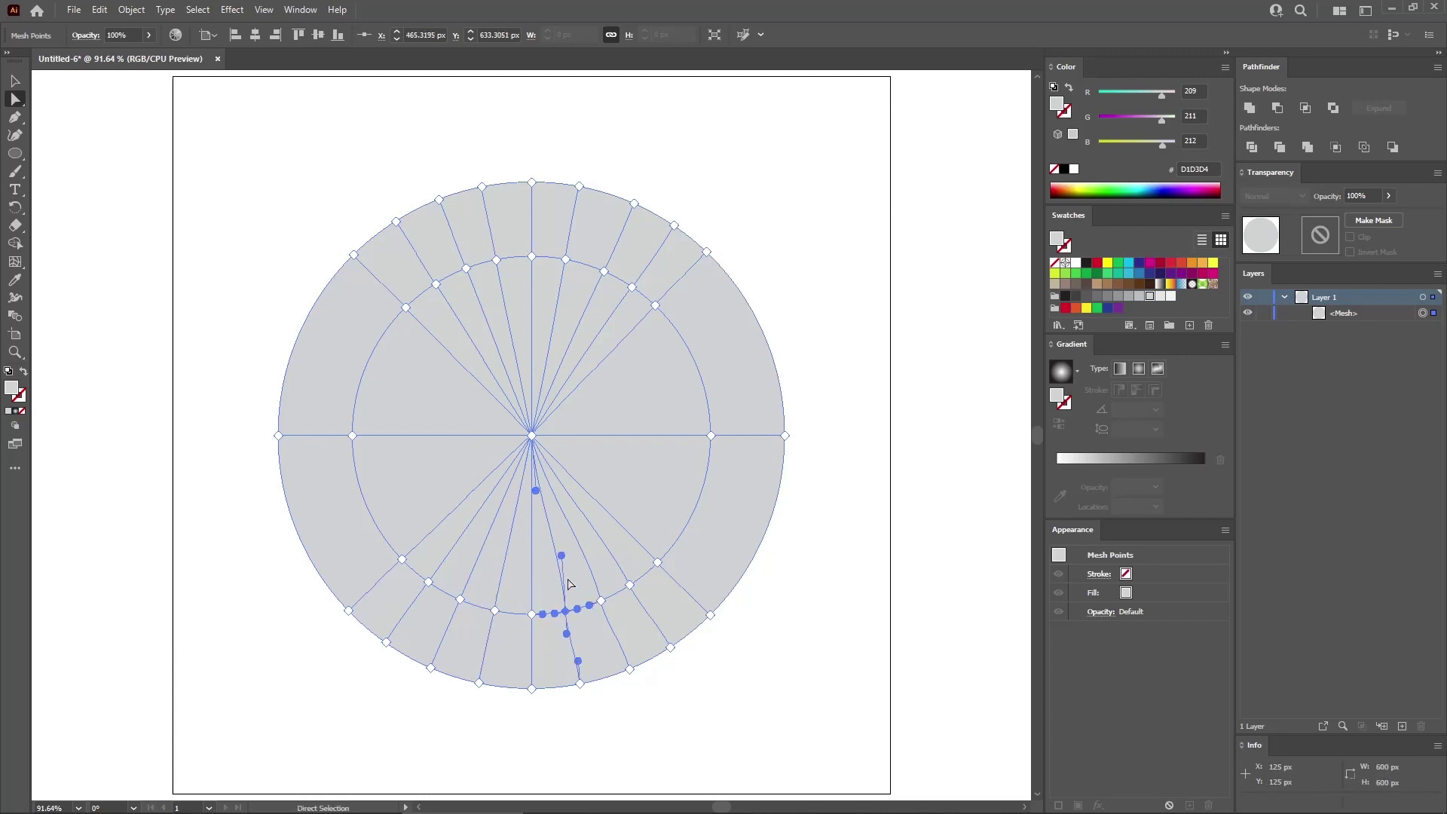
left_click_drag(536, 495, 542, 499)
left_click_drag(578, 660, 574, 656)
Straighten the lower-right radial mesh lines and marquee-select a group of mesh points
left_click(601, 601)
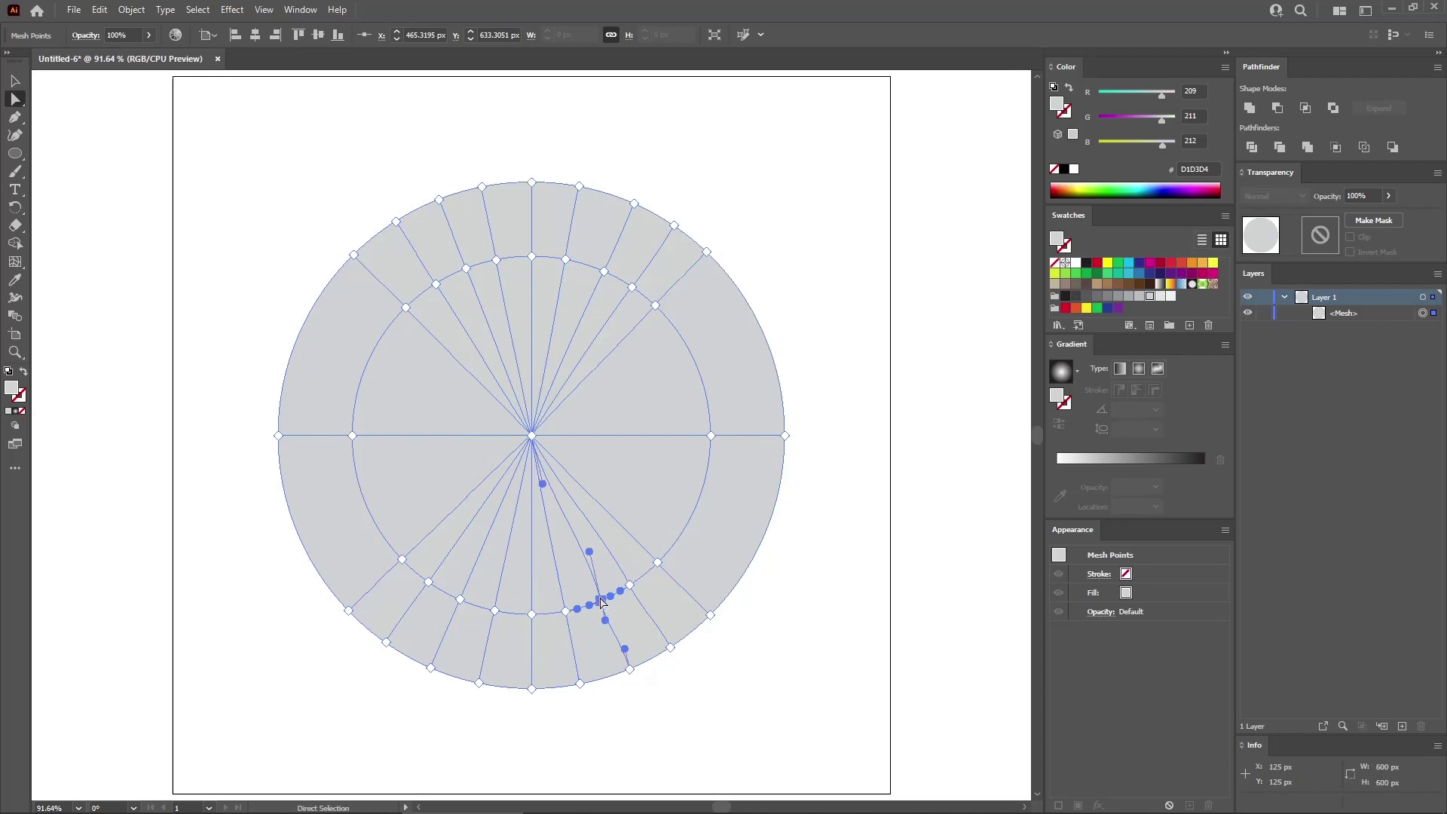
left_click_drag(543, 484, 553, 493)
left_click_drag(625, 648, 657, 629)
left_click(630, 585)
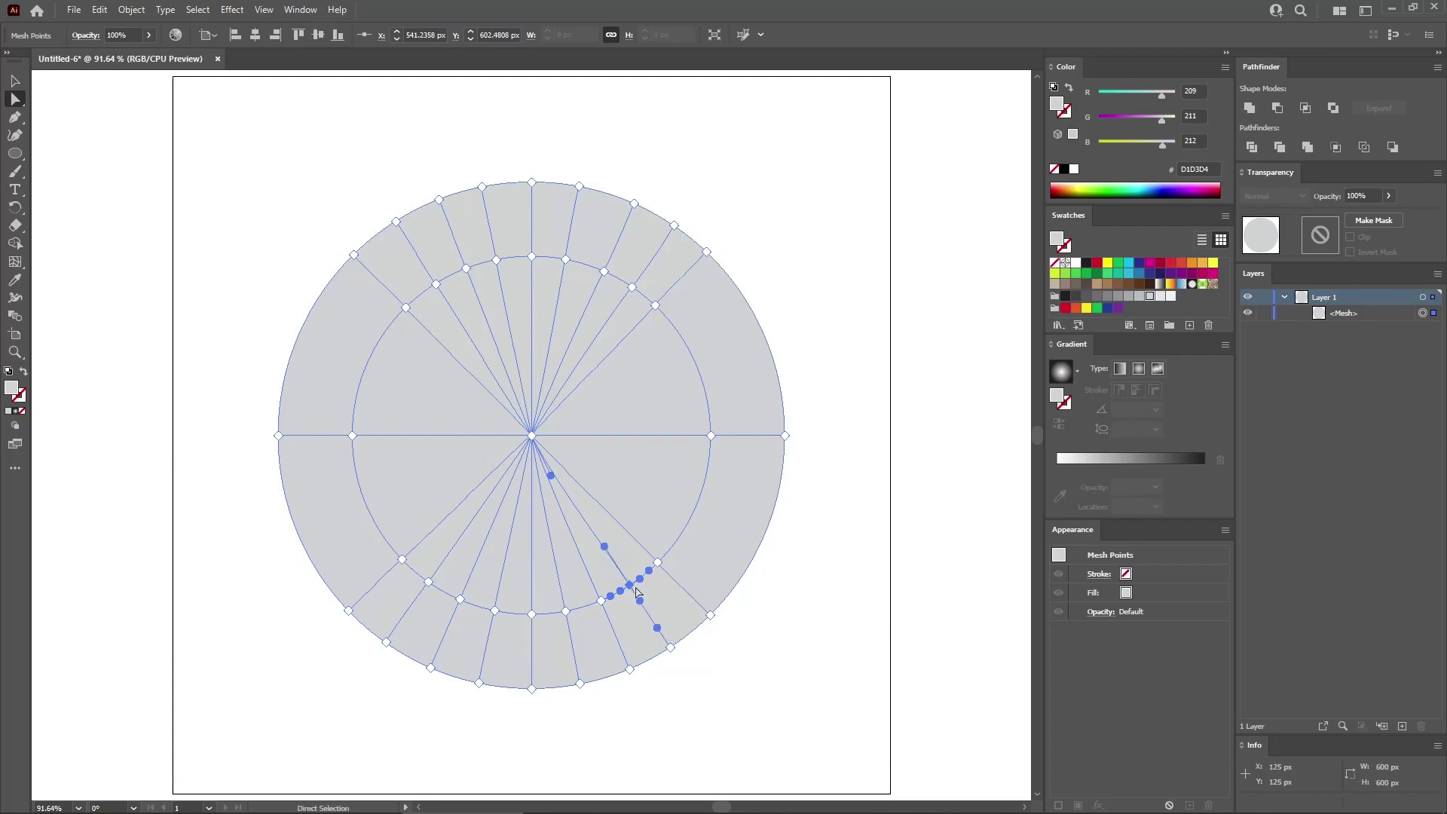
left_click_drag(551, 476, 560, 483)
left_click_drag(820, 411, 242, 469)
Tint the selected mesh points lavender-grey with R 164, G 167, B 186
left_click(1193, 92)
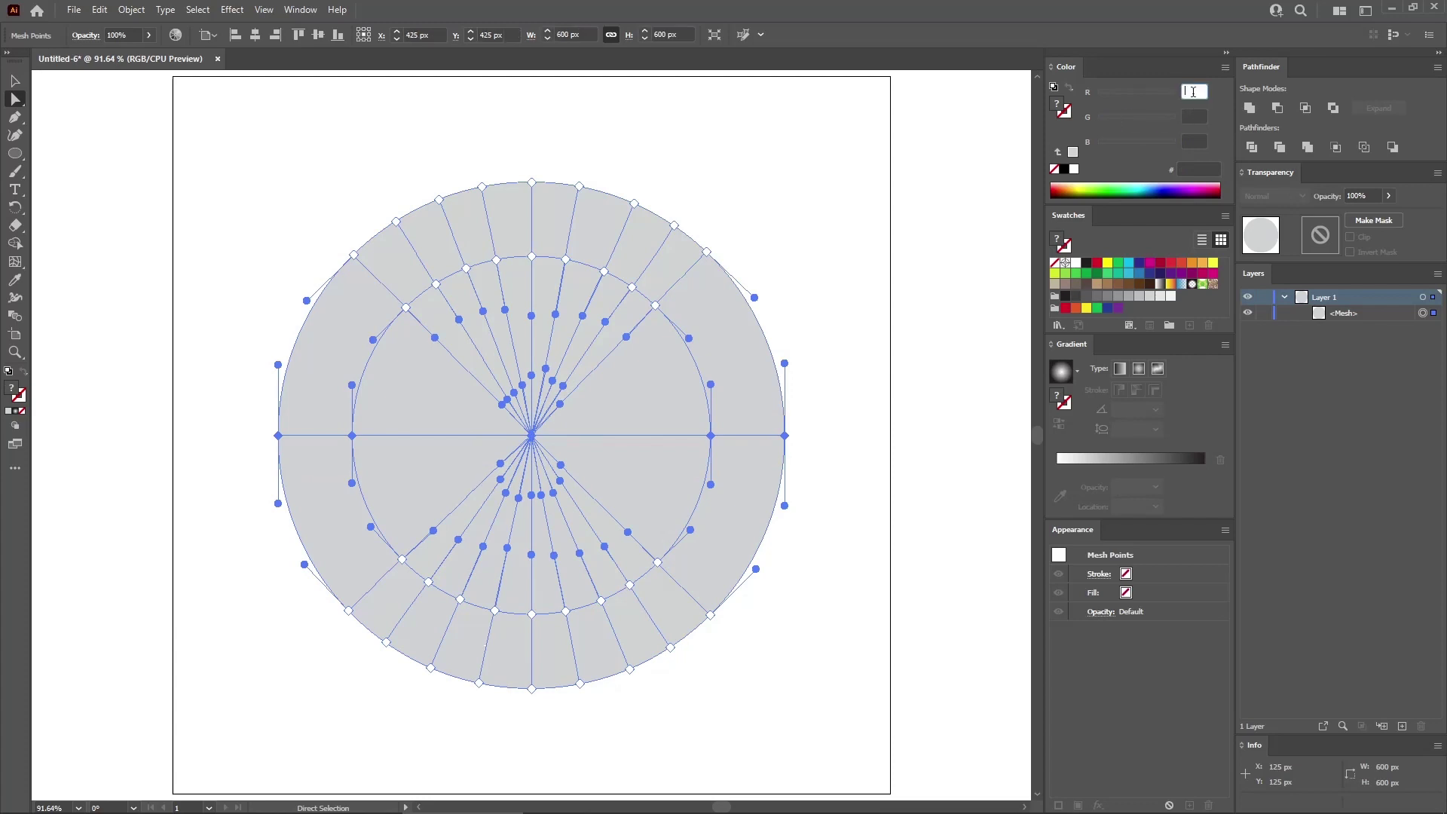
type("164")
key("Tab")
type("167")
key("Tab")
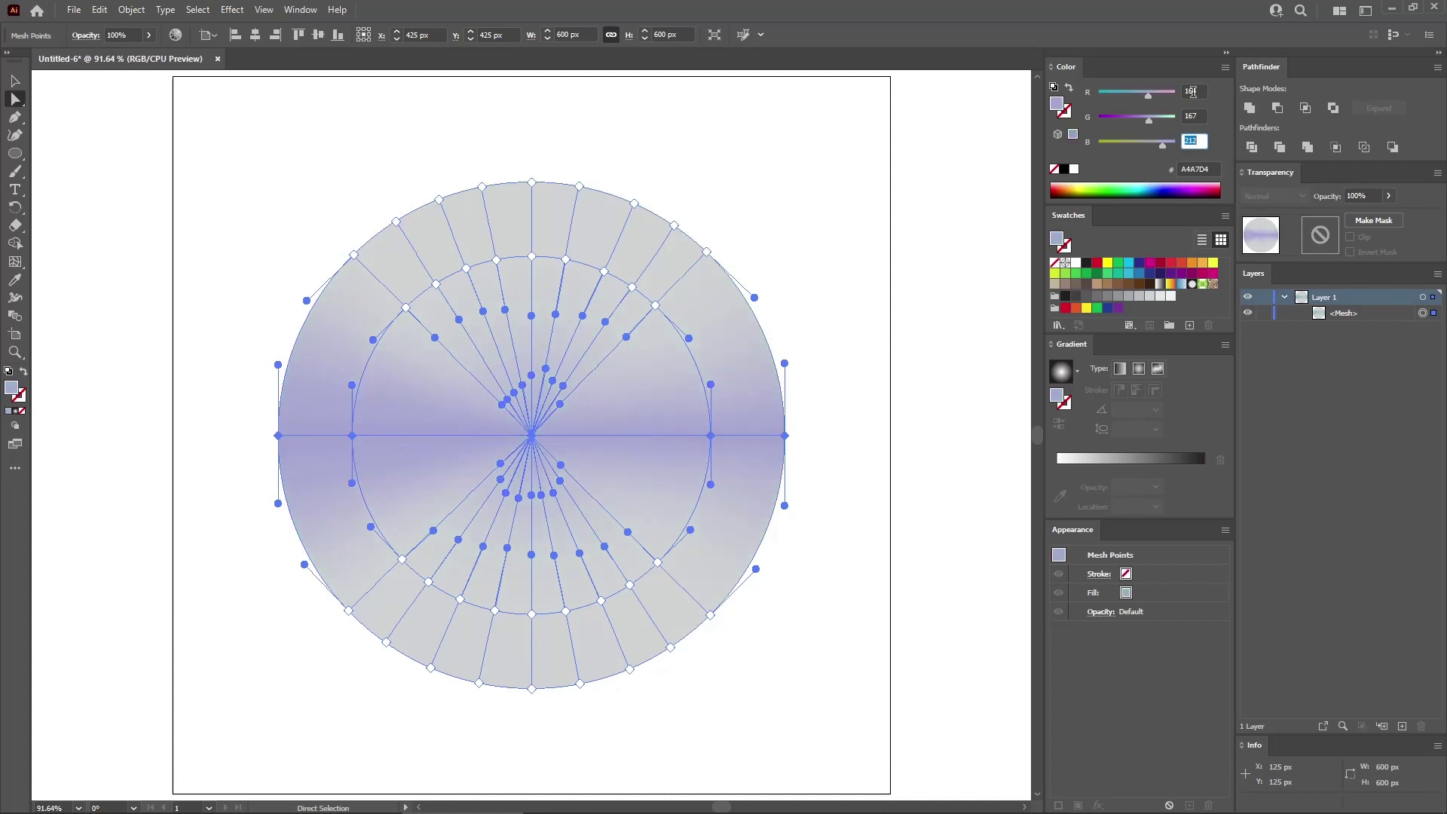
type("186")
key("Return")
Colour the top and bottom centre mesh points pale cyan R 189, G 237, B 255
left_click_drag(526, 194, 539, 184)
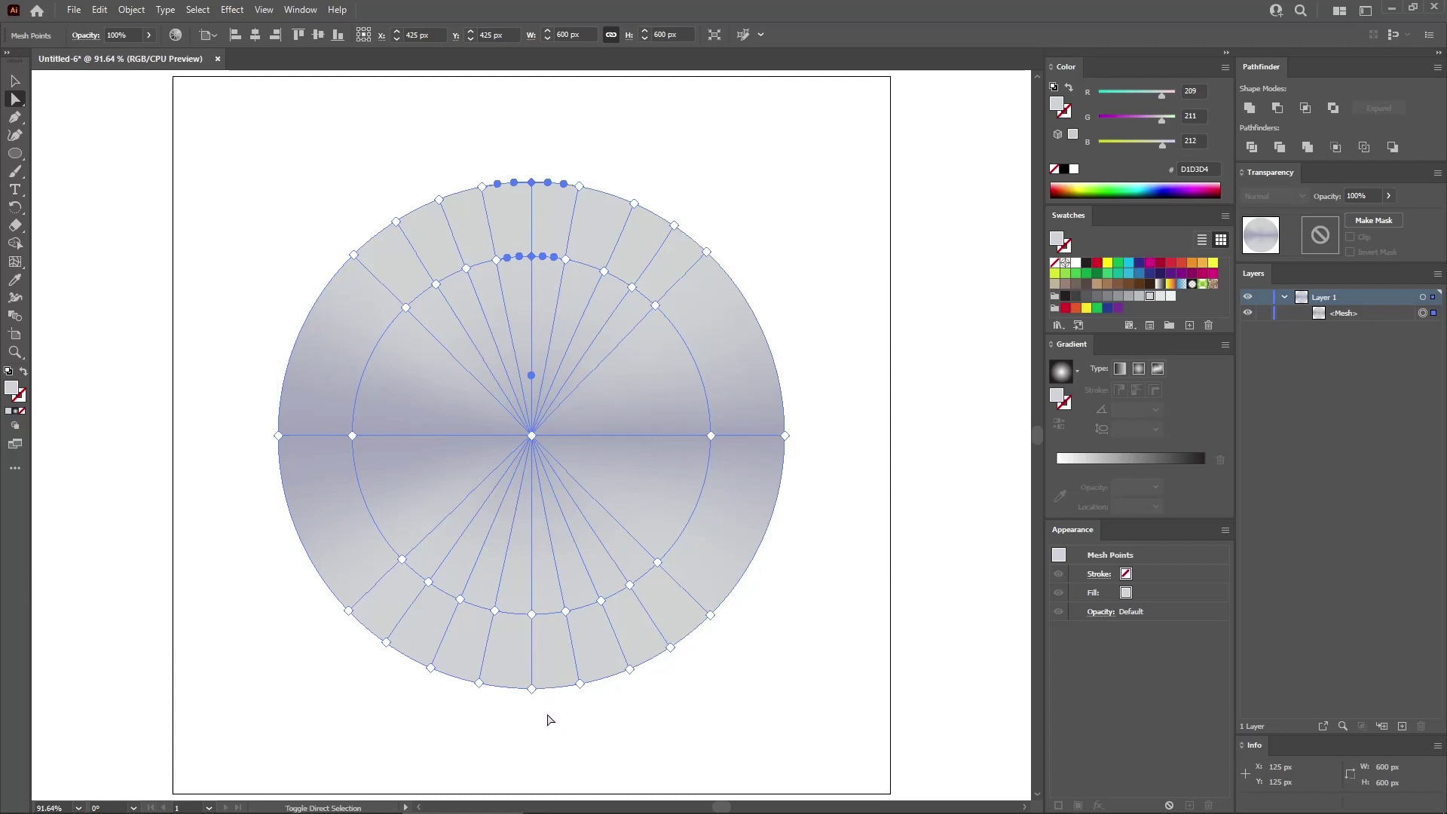
left_click_drag(548, 714, 512, 600)
left_click(1194, 91)
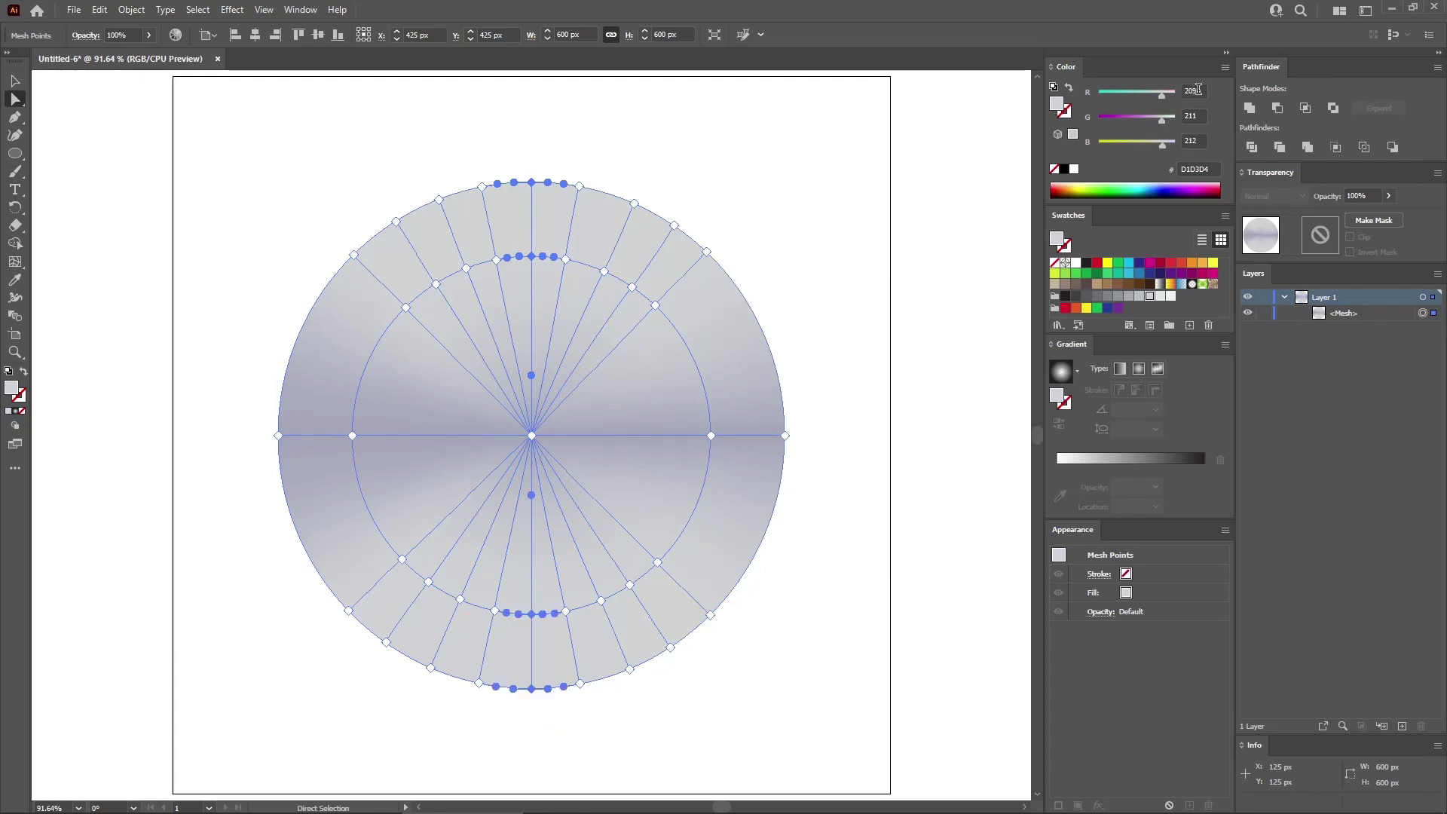
type("1")
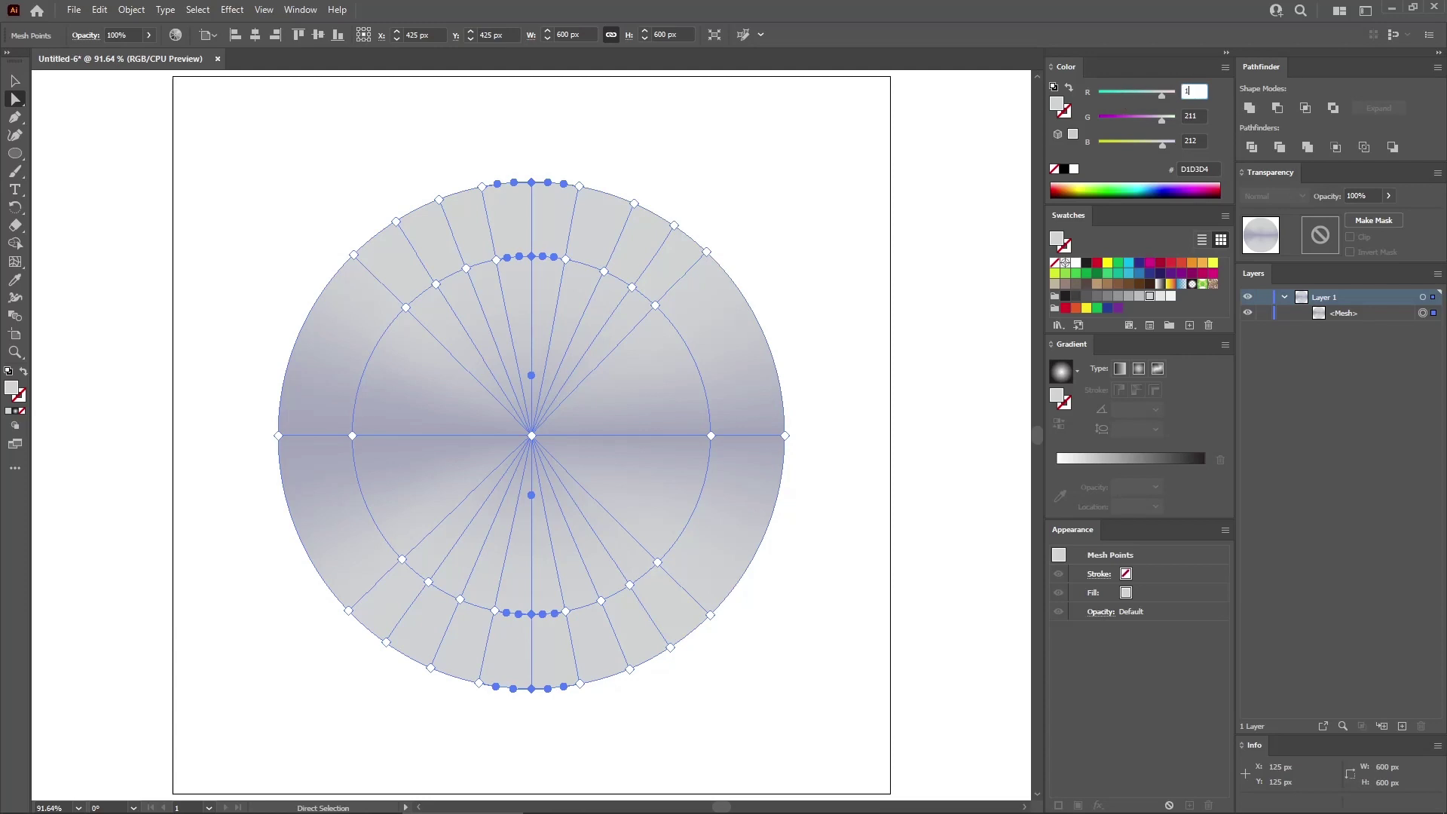
type("89")
key("Tab")
type("2")
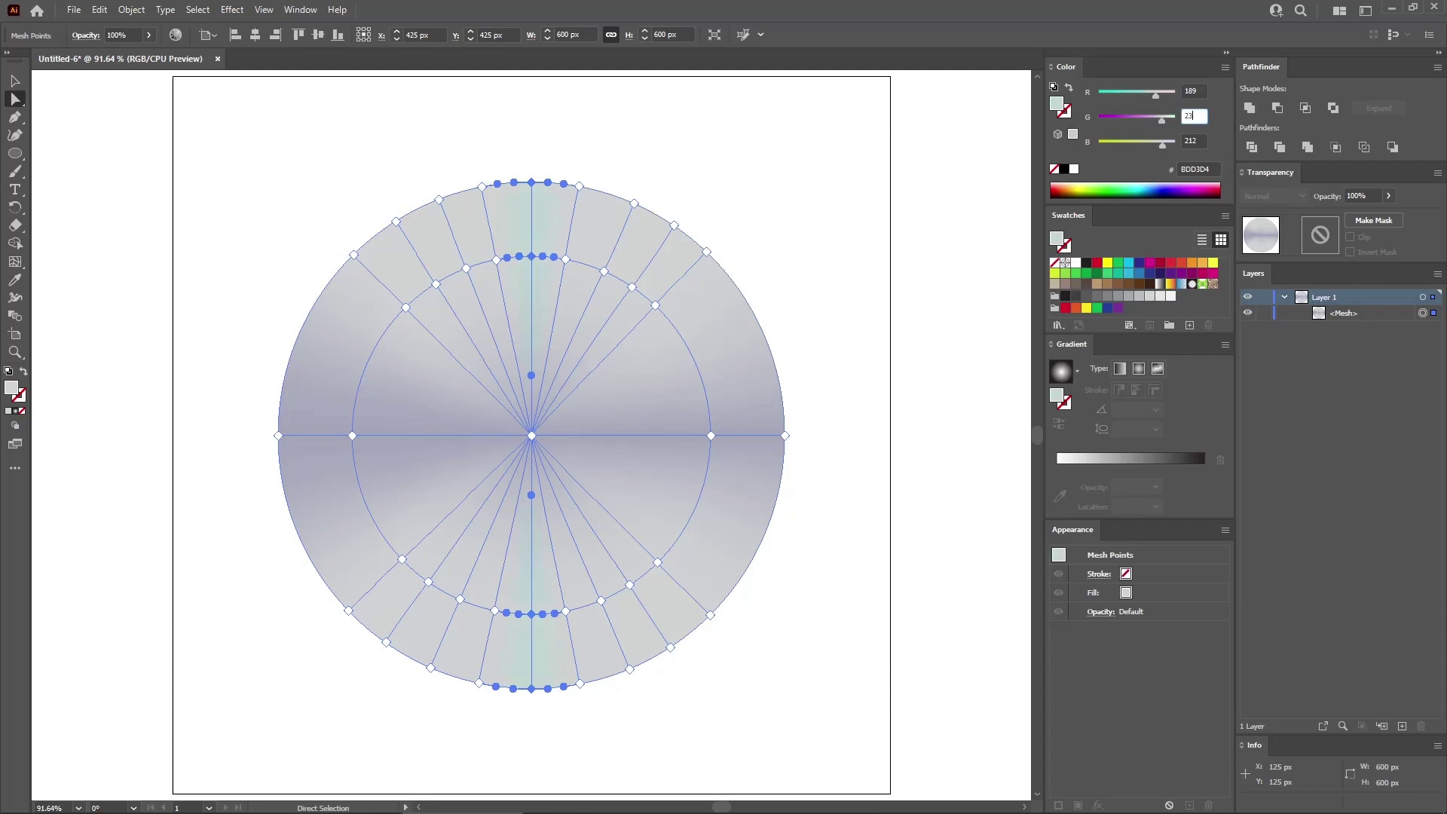
type("37")
key("Tab")
type("2")
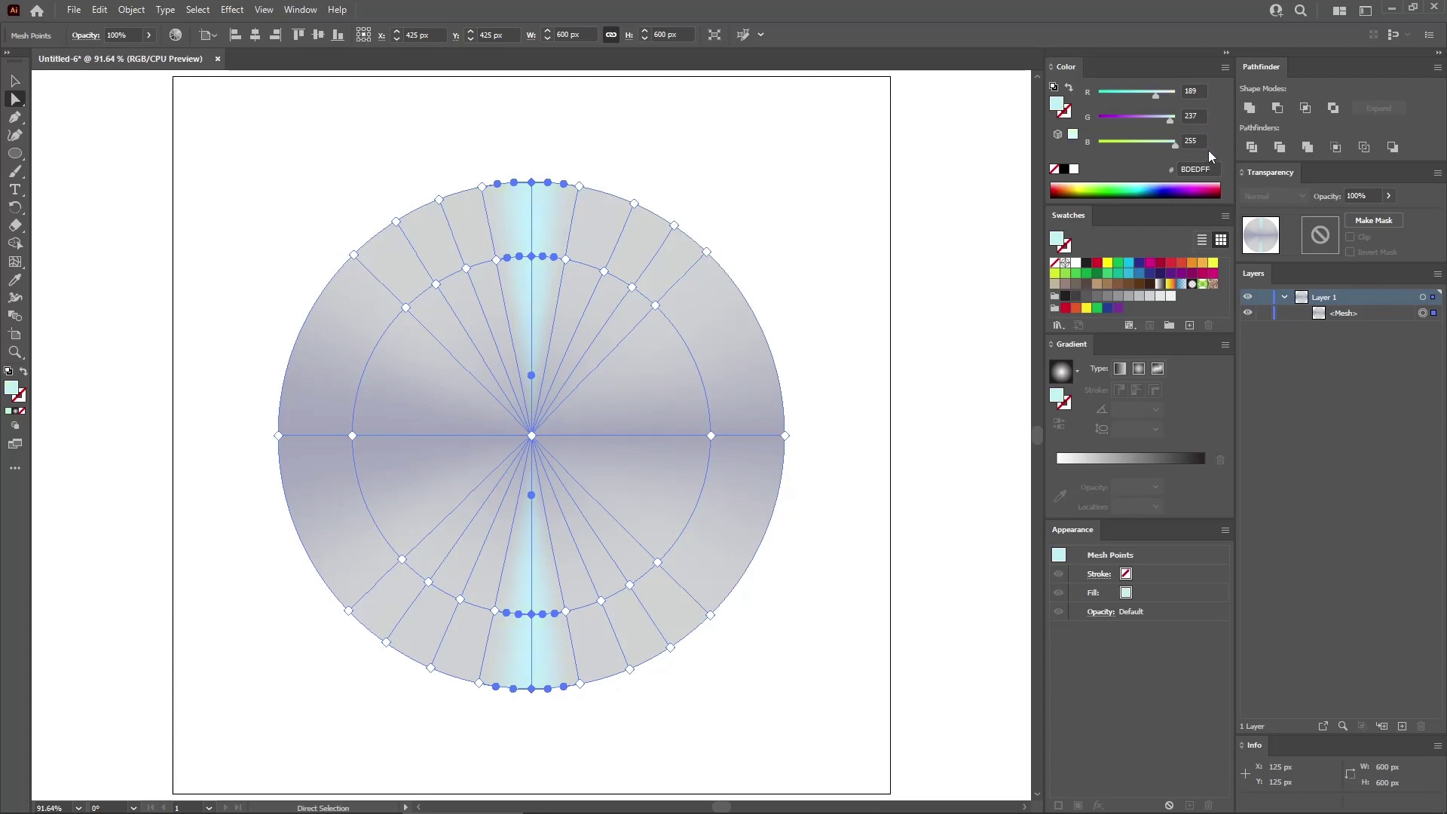
Select the diagonal mesh points on the left, lower-left and lower-right of the disc
left_click(706, 251)
left_click(406, 308, "shift")
left_click(352, 436, "shift")
left_click(354, 255, "shift")
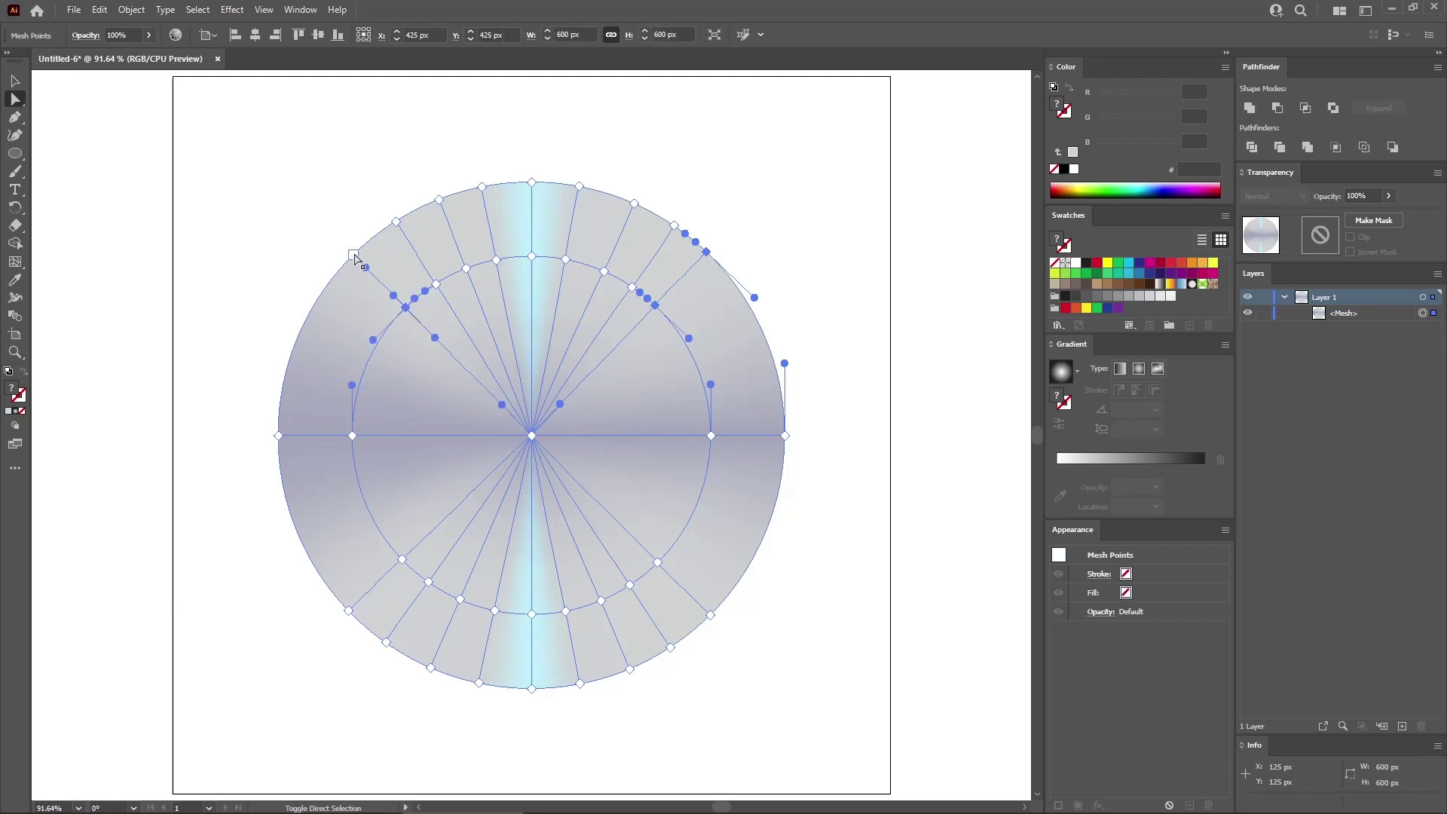
left_click(278, 435, "shift")
left_click(401, 559, "shift")
left_click(348, 611, "shift")
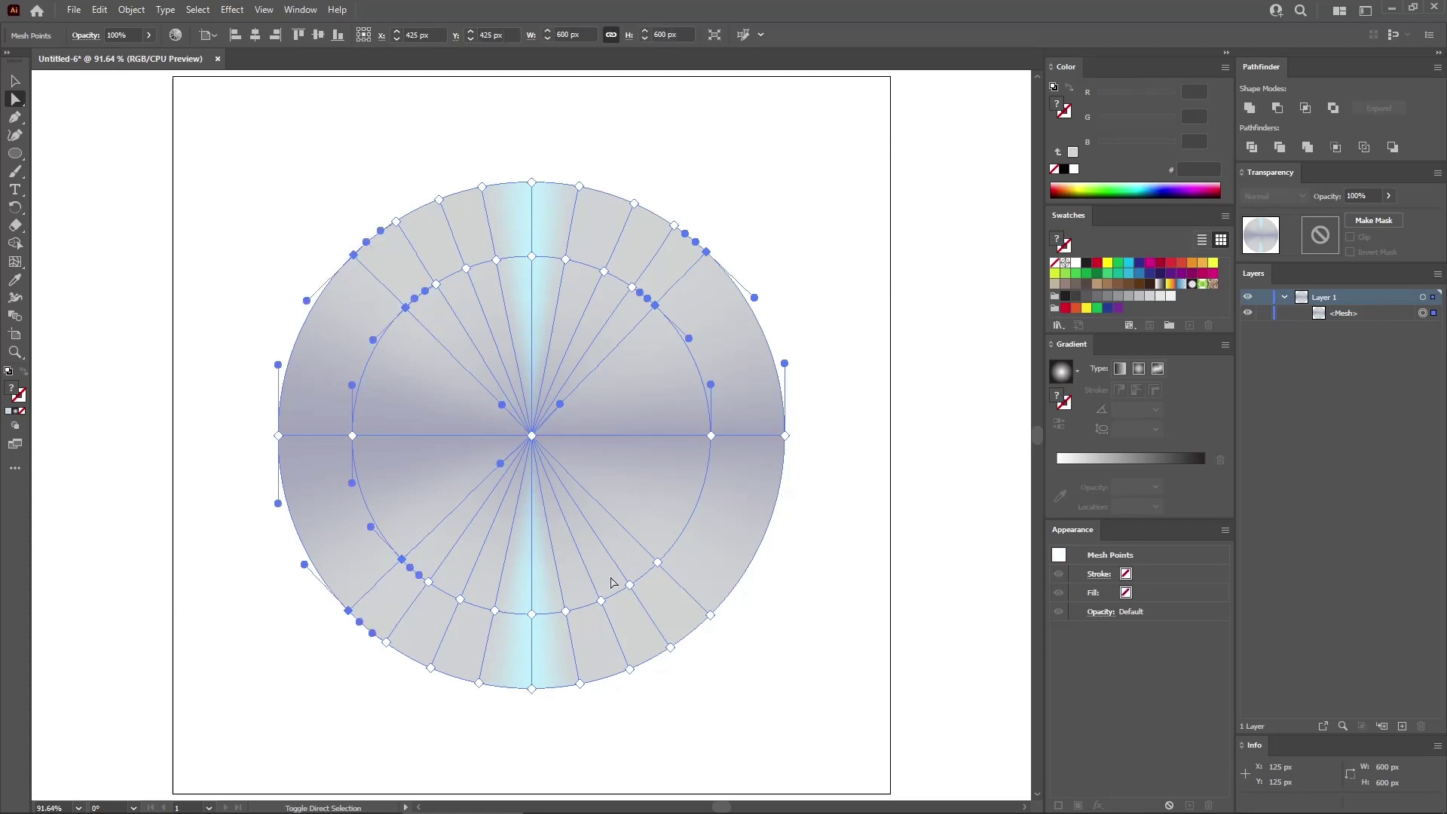
left_click(657, 562, "shift")
left_click(710, 615, "shift")
left_click(709, 615, "shift")
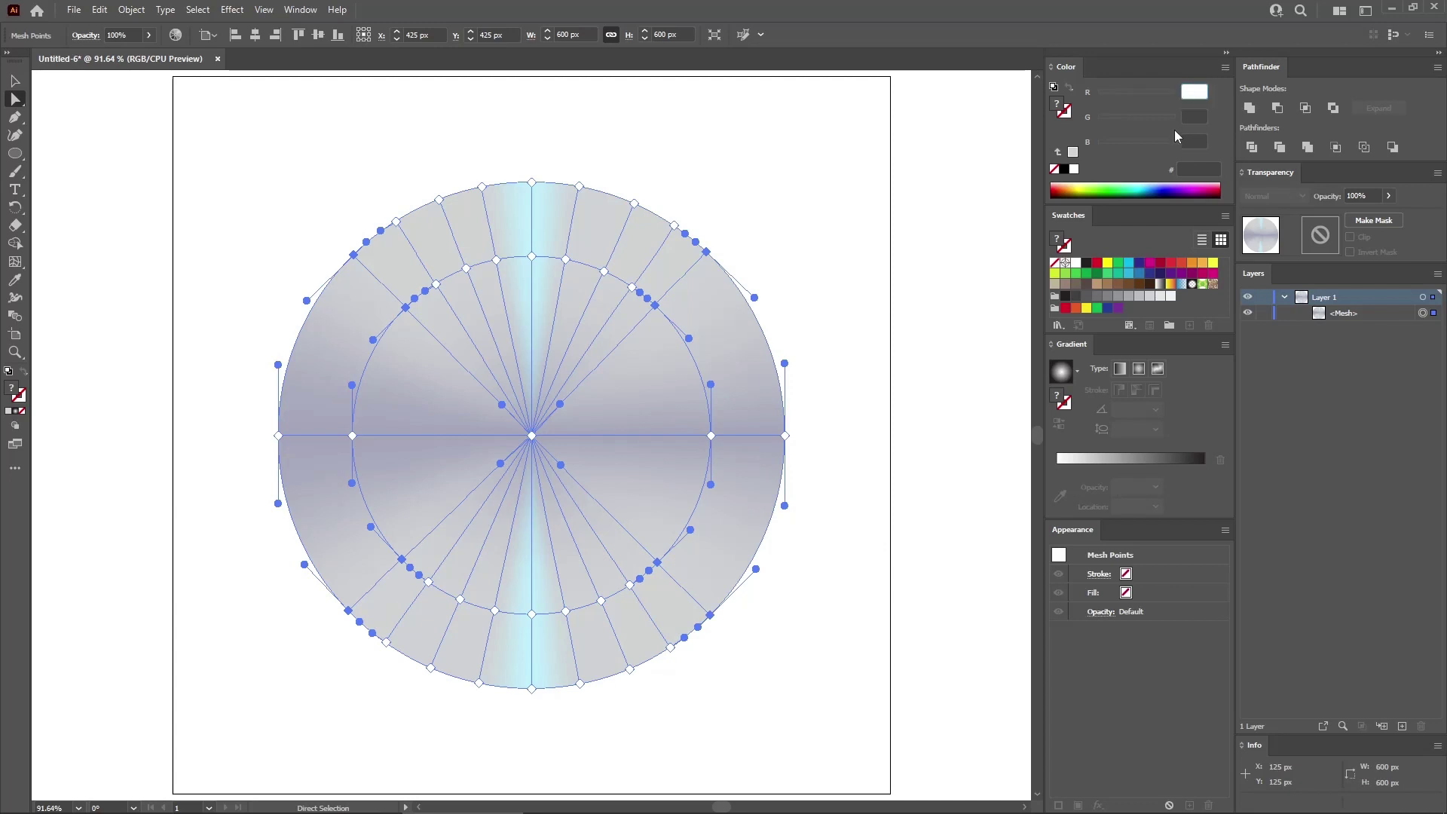
Tint those points lavender with R 220, G 216, B 231
type("220")
key("Tab")
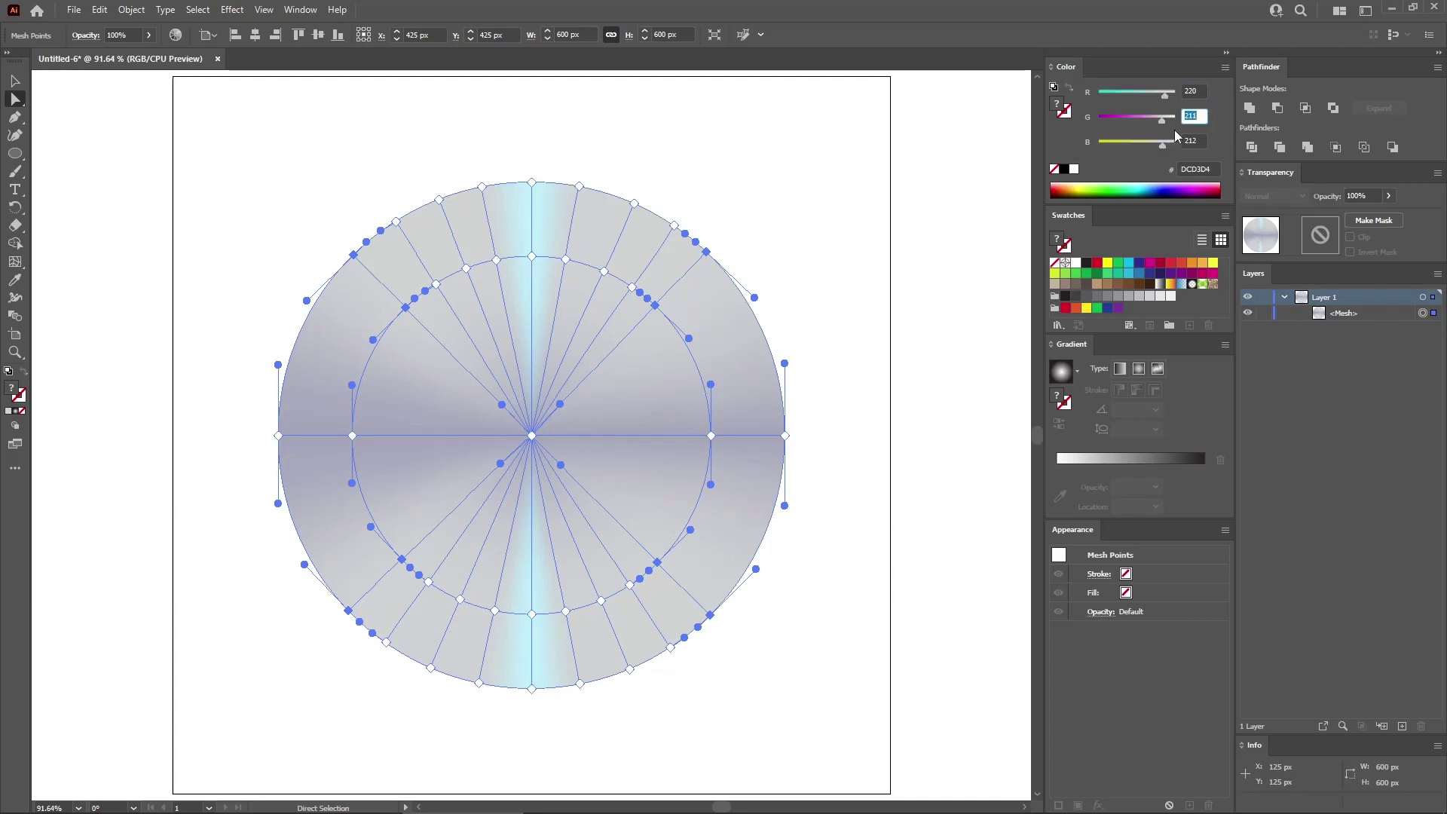
type("216")
key("Tab")
type("231")
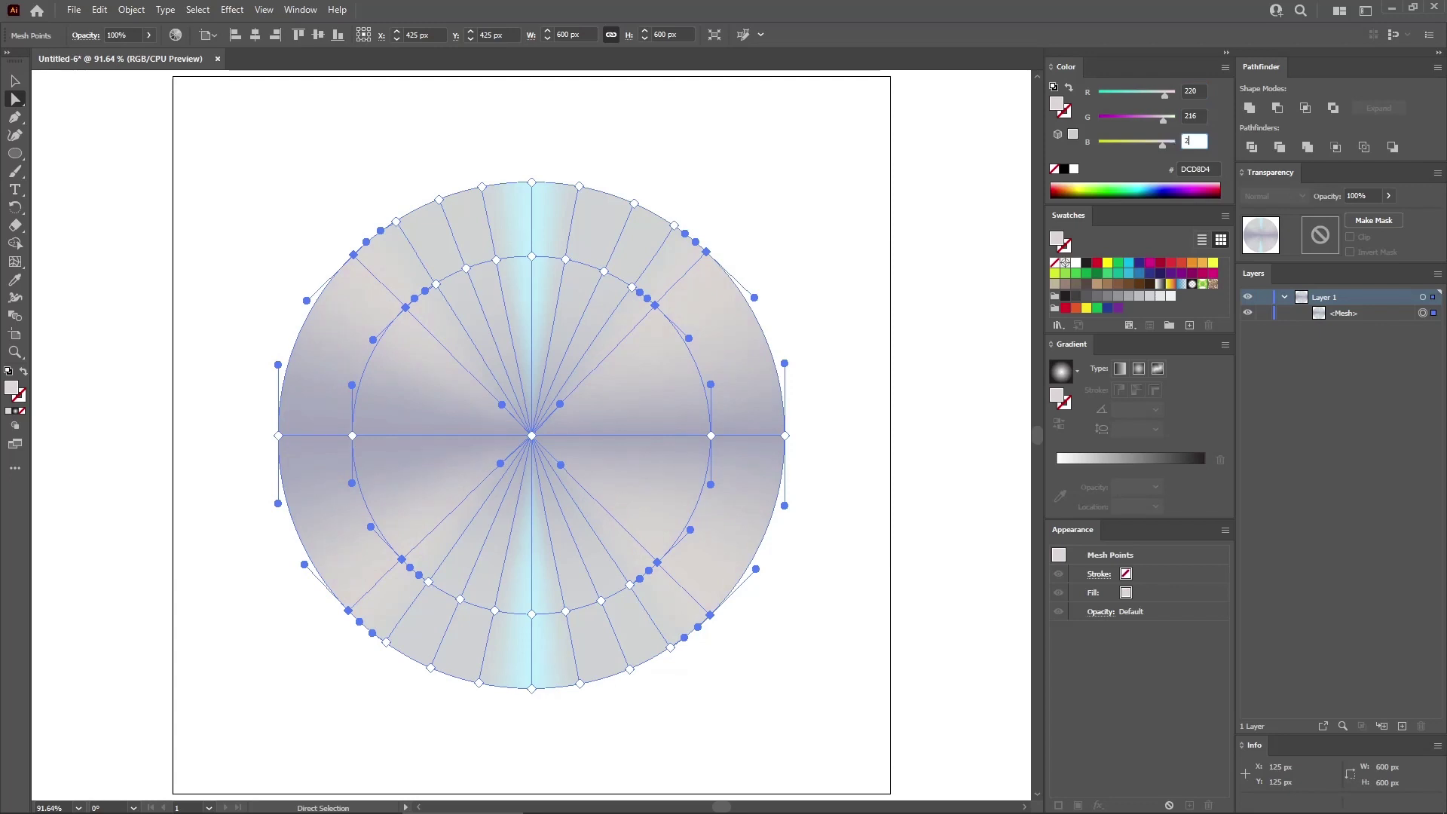
key("Return")
Select eight mesh points beside the centre column and tint them pale yellow R 250, G 249, B 212
left_click(675, 226)
left_click(631, 287, "shift")
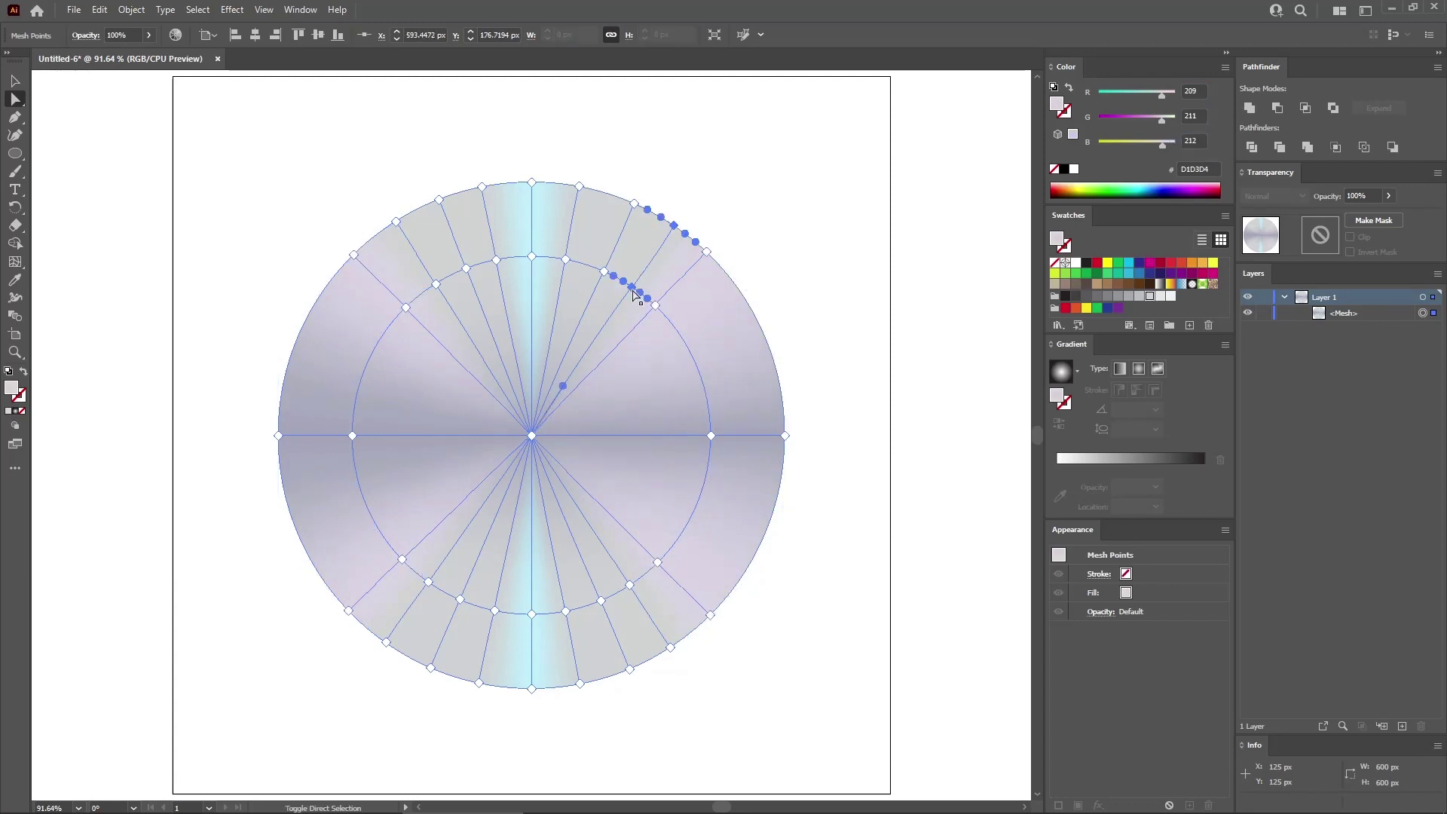
left_click(435, 285, "shift")
left_click(396, 222, "shift")
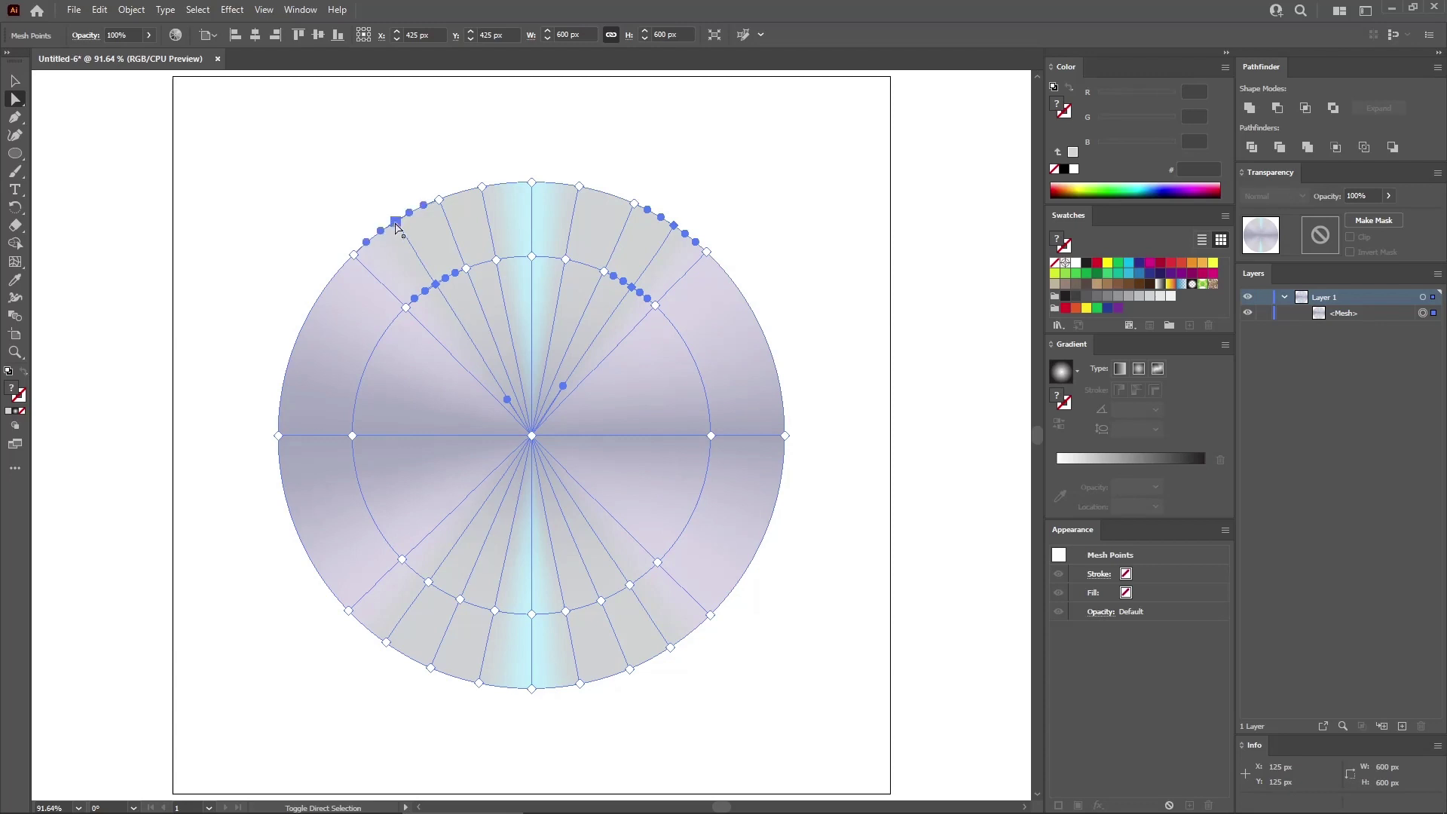
left_click(428, 582, "shift")
left_click(385, 642, "shift")
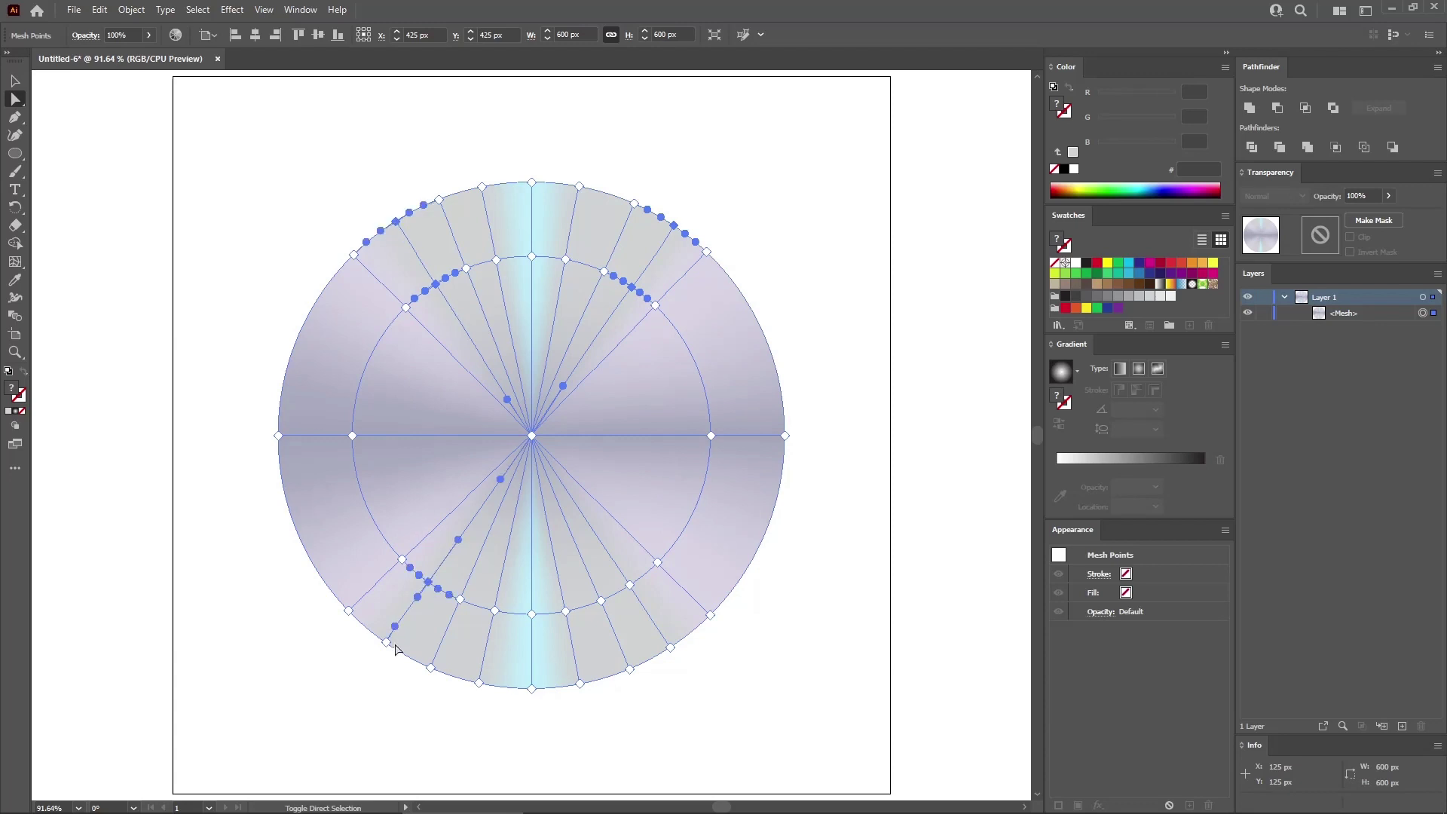
left_click(630, 585, "shift")
left_click(670, 647, "shift")
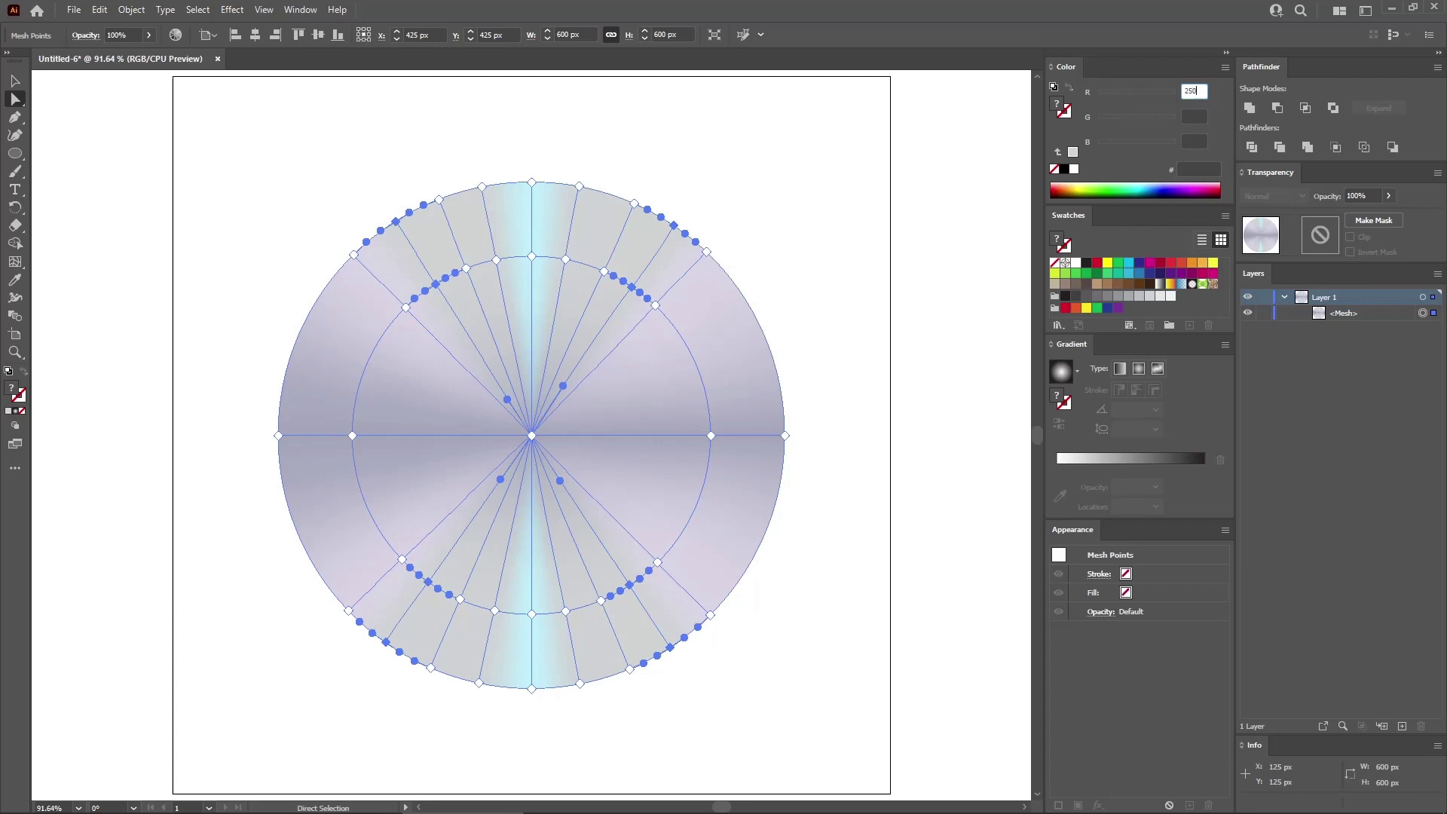
key("Tab")
type("249")
key("Tab")
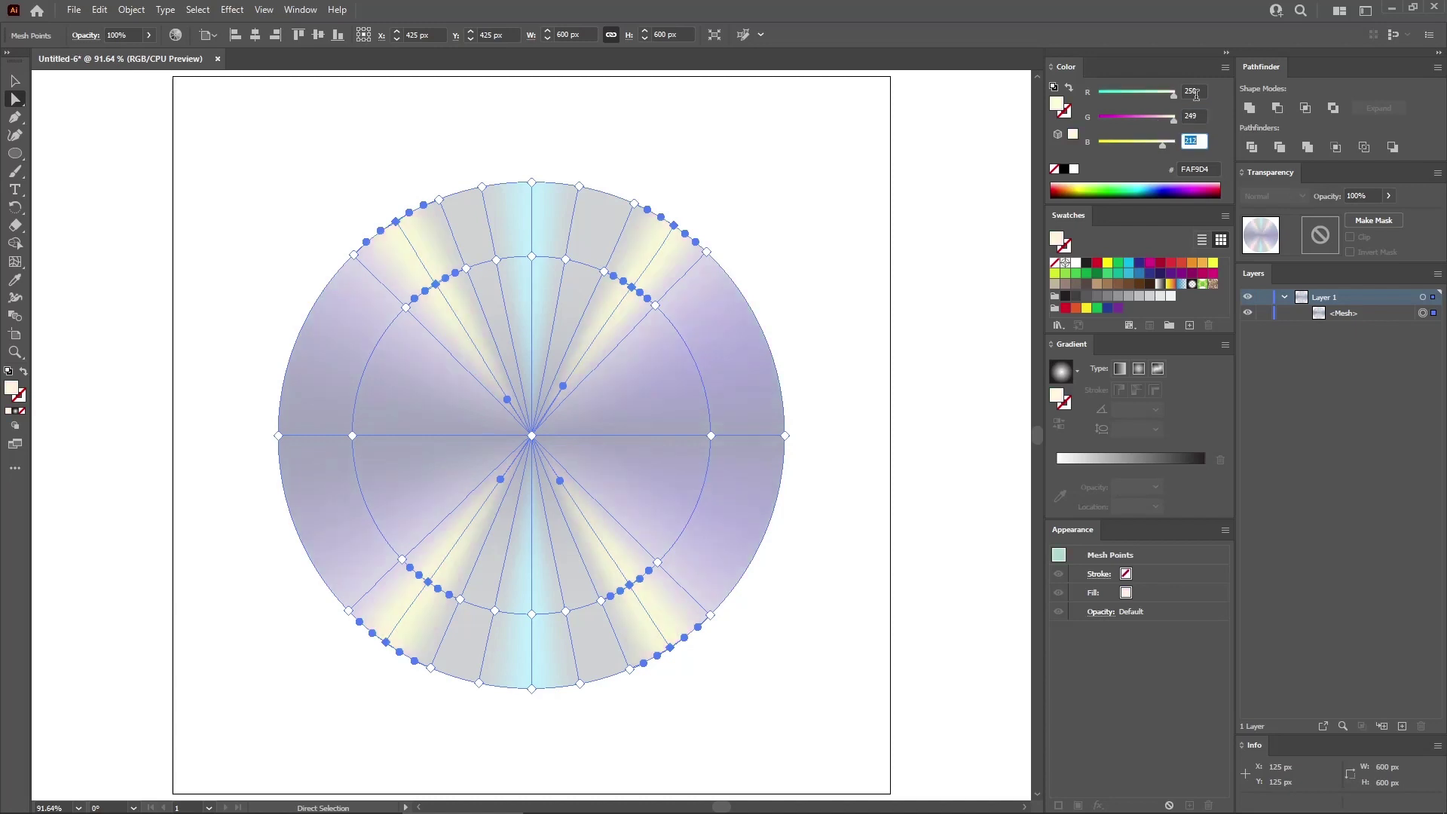
type("21")
Colour the eight mesh points between the yellow and cyan streaks pink E6B5D4
left_click(634, 204)
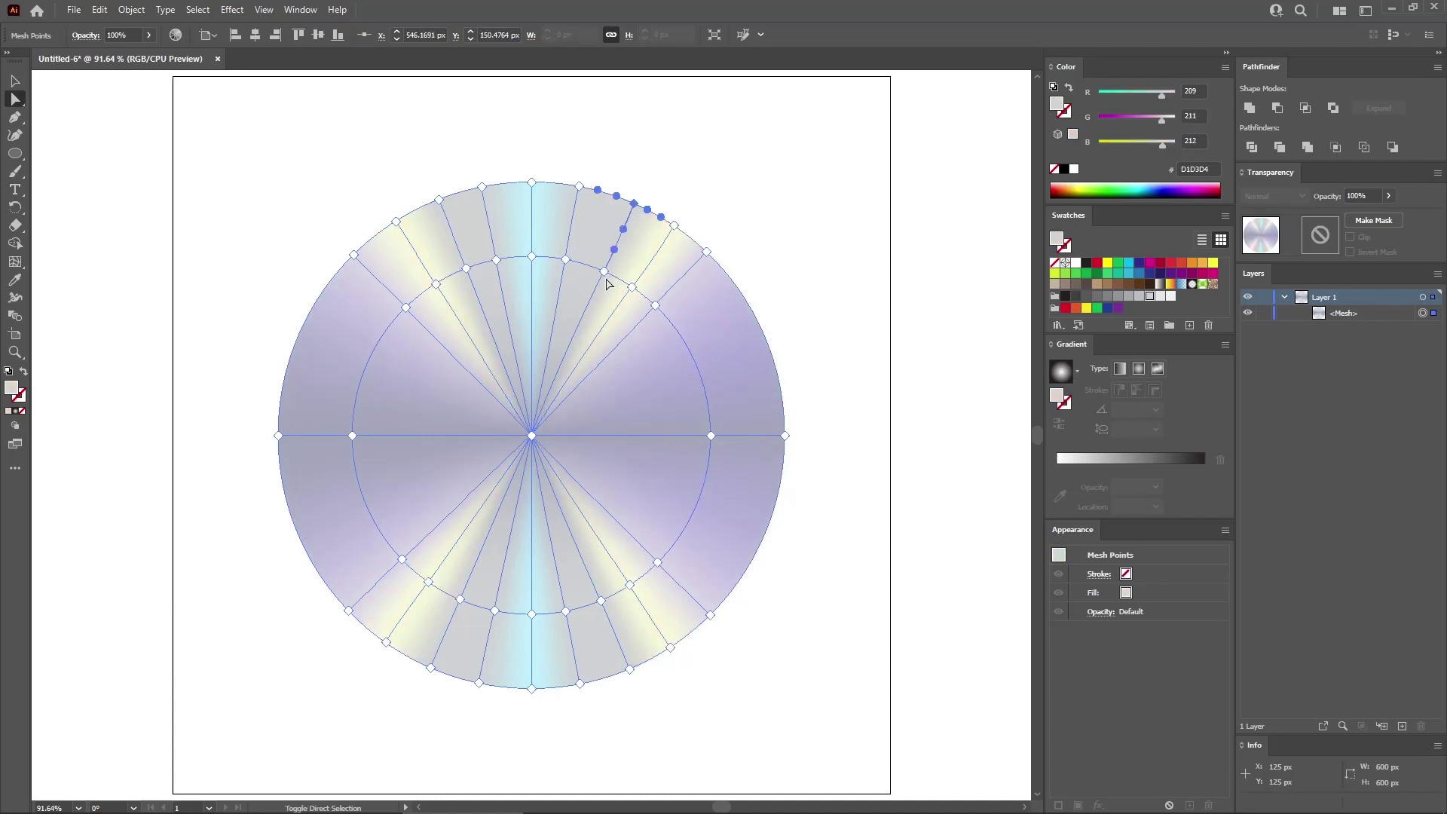
left_click(603, 271, "shift")
left_click(466, 268, "shift")
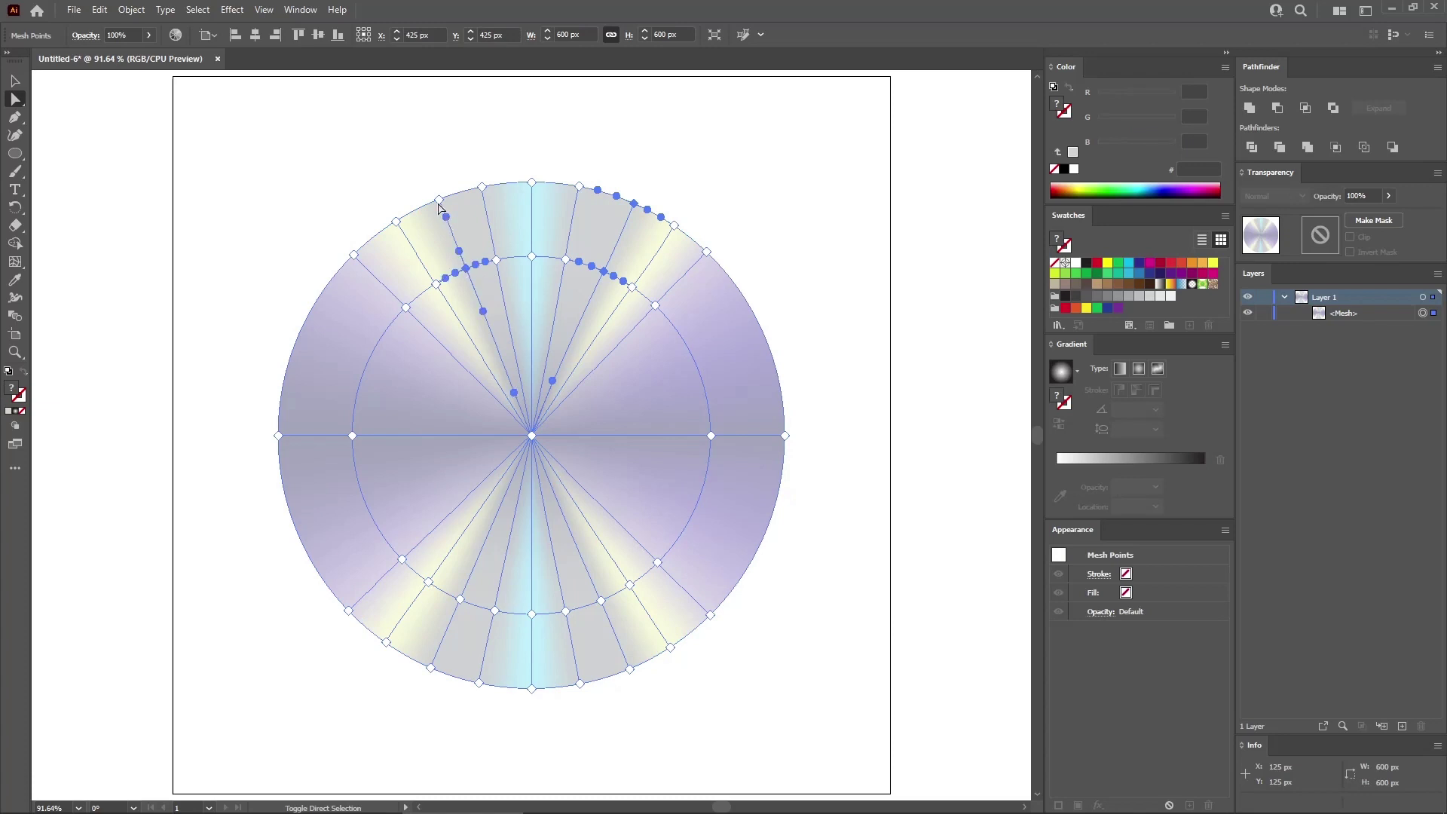
left_click(439, 200, "shift")
left_click(459, 599, "shift")
left_click(430, 668, "shift")
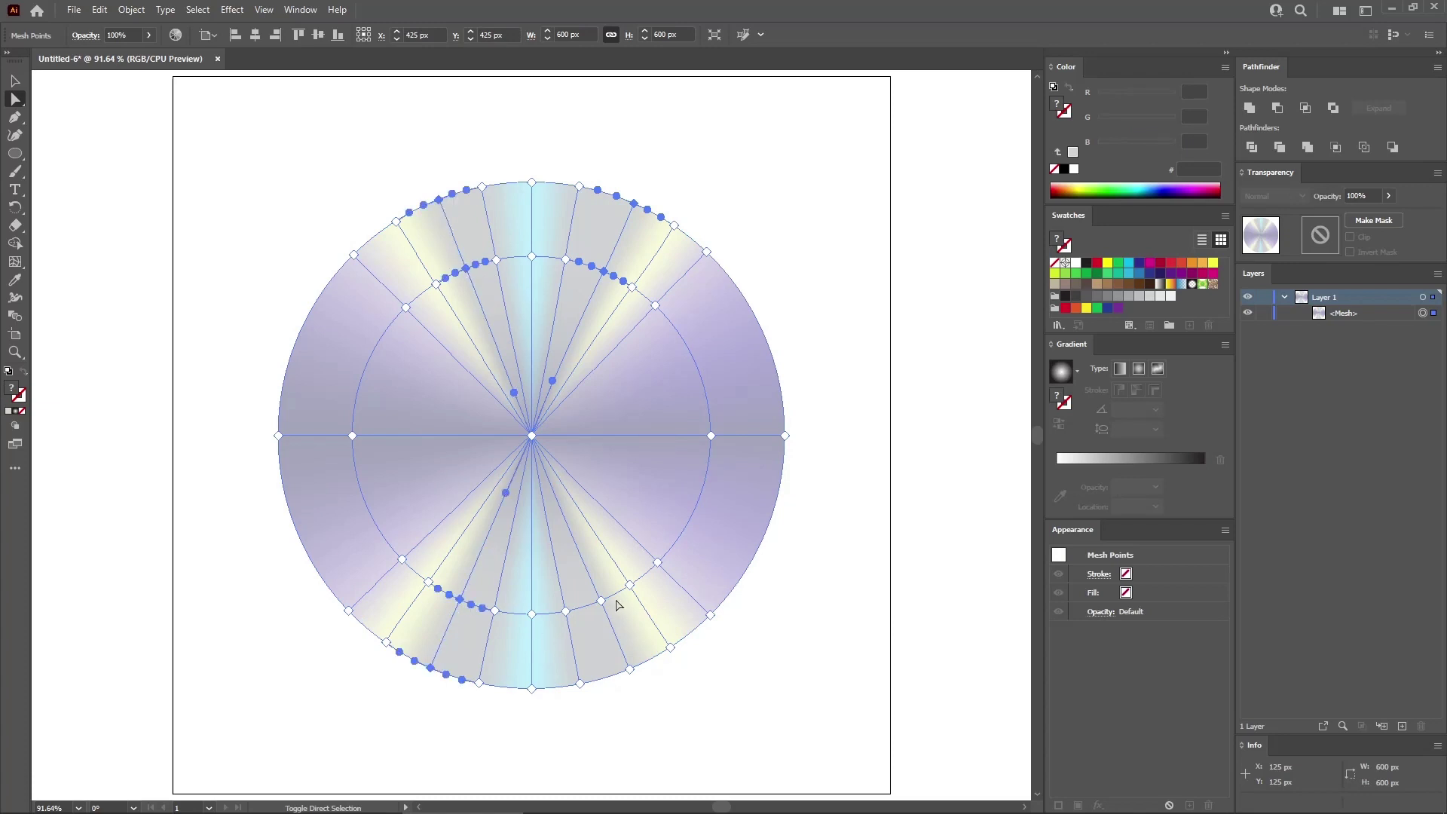
left_click(601, 600, "shift")
left_click(630, 668, "shift")
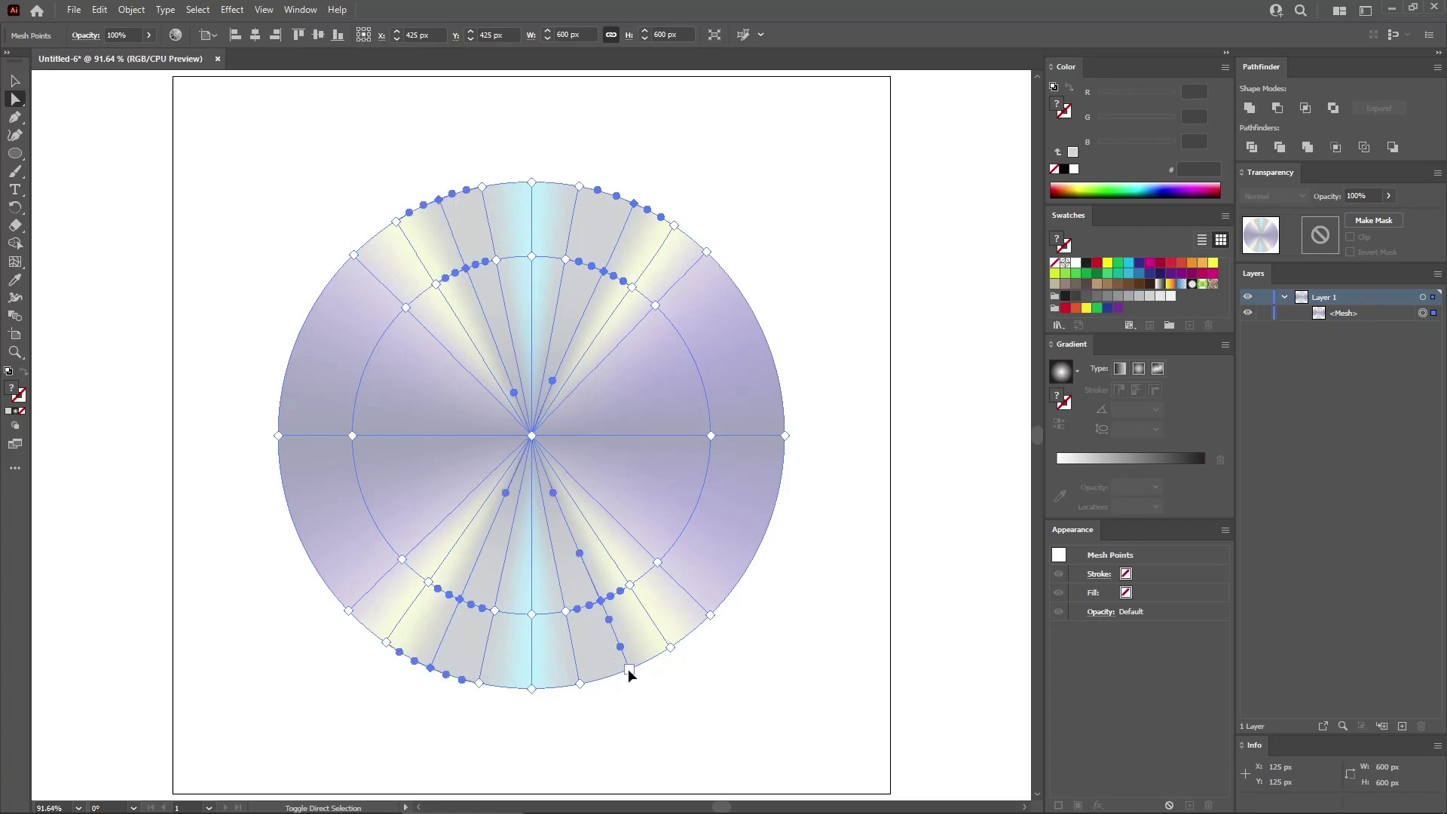
left_click(1191, 92)
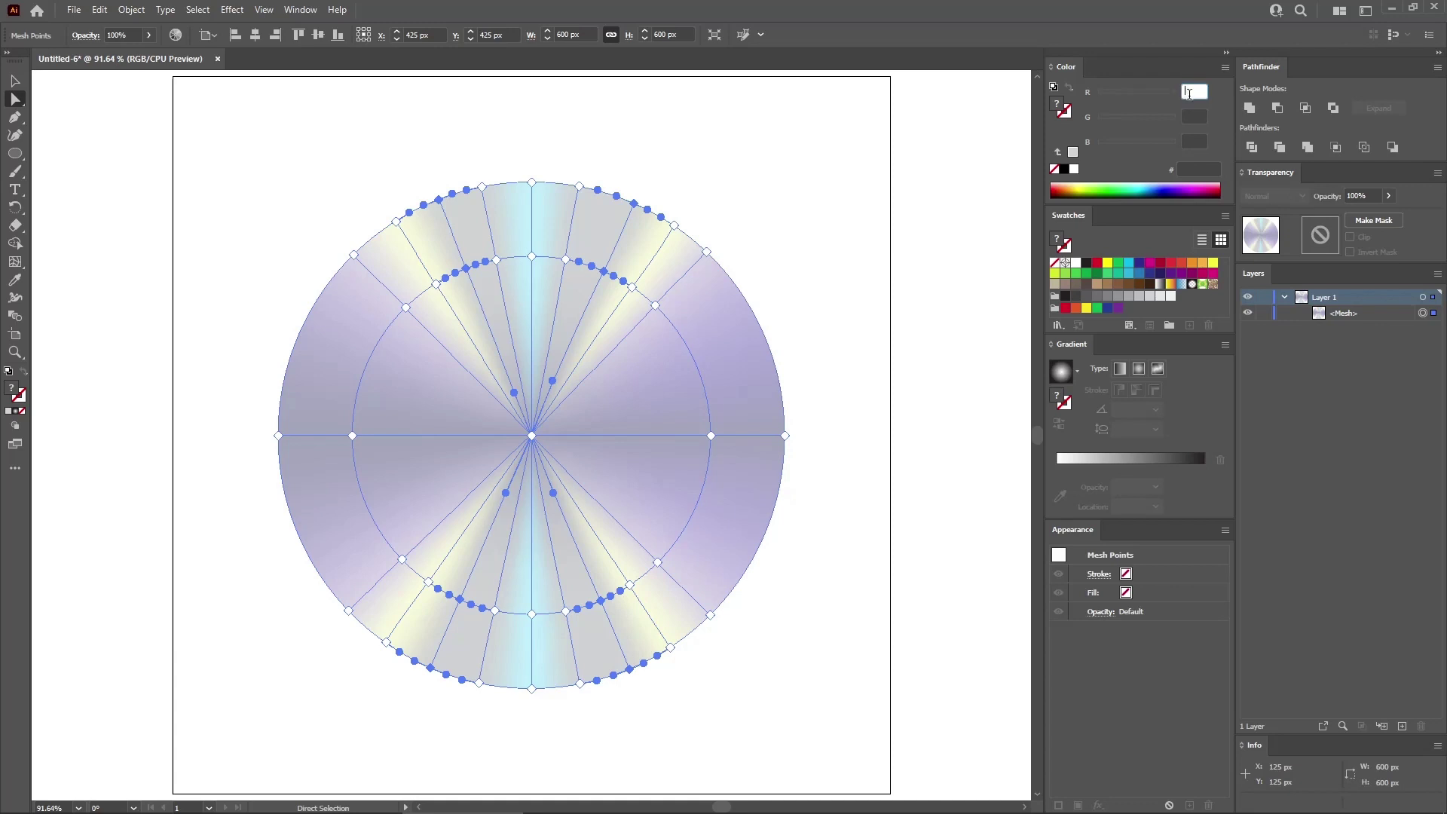
type("230")
key("Tab")
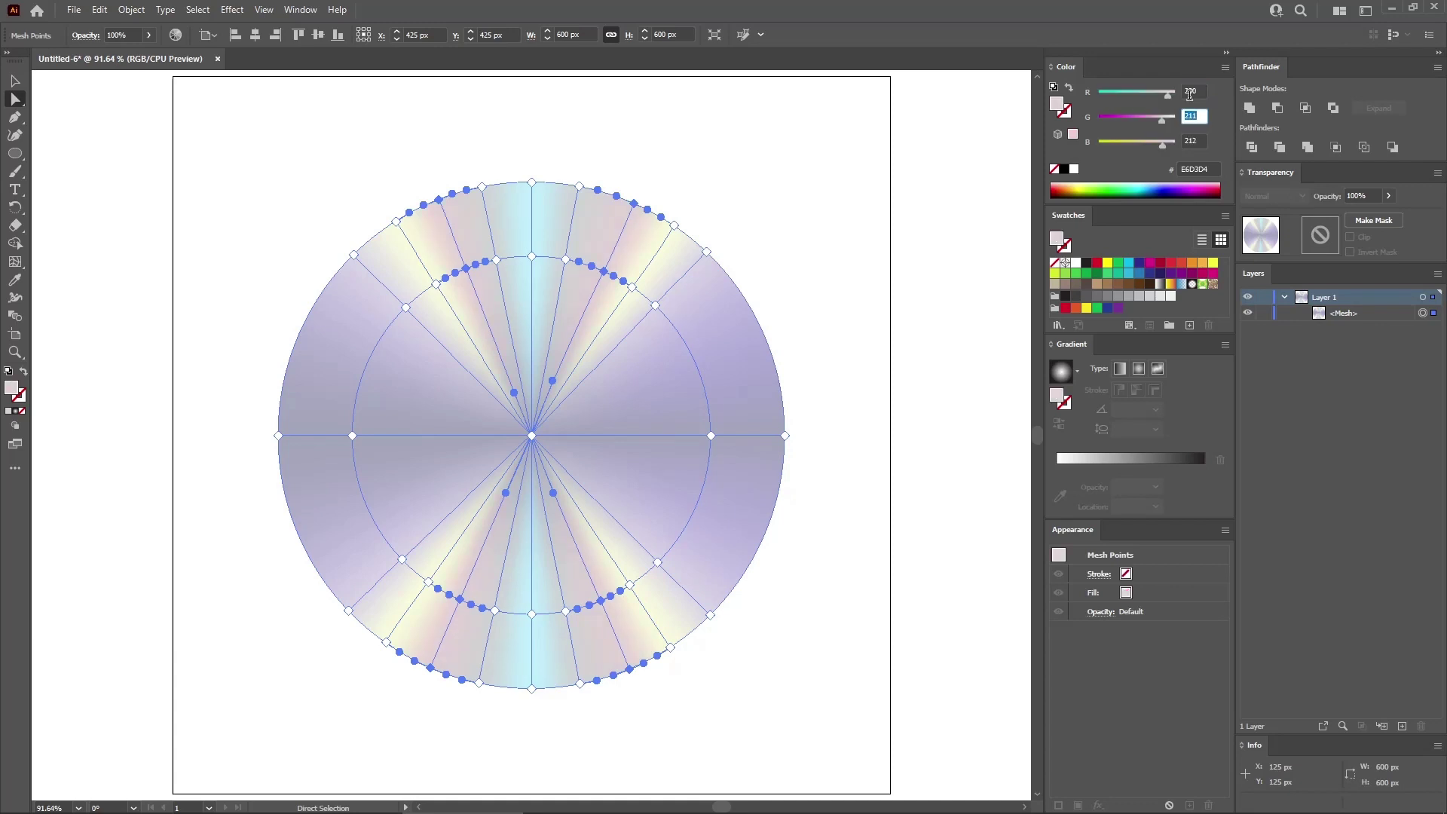
type("181")
key("Tab")
type("2")
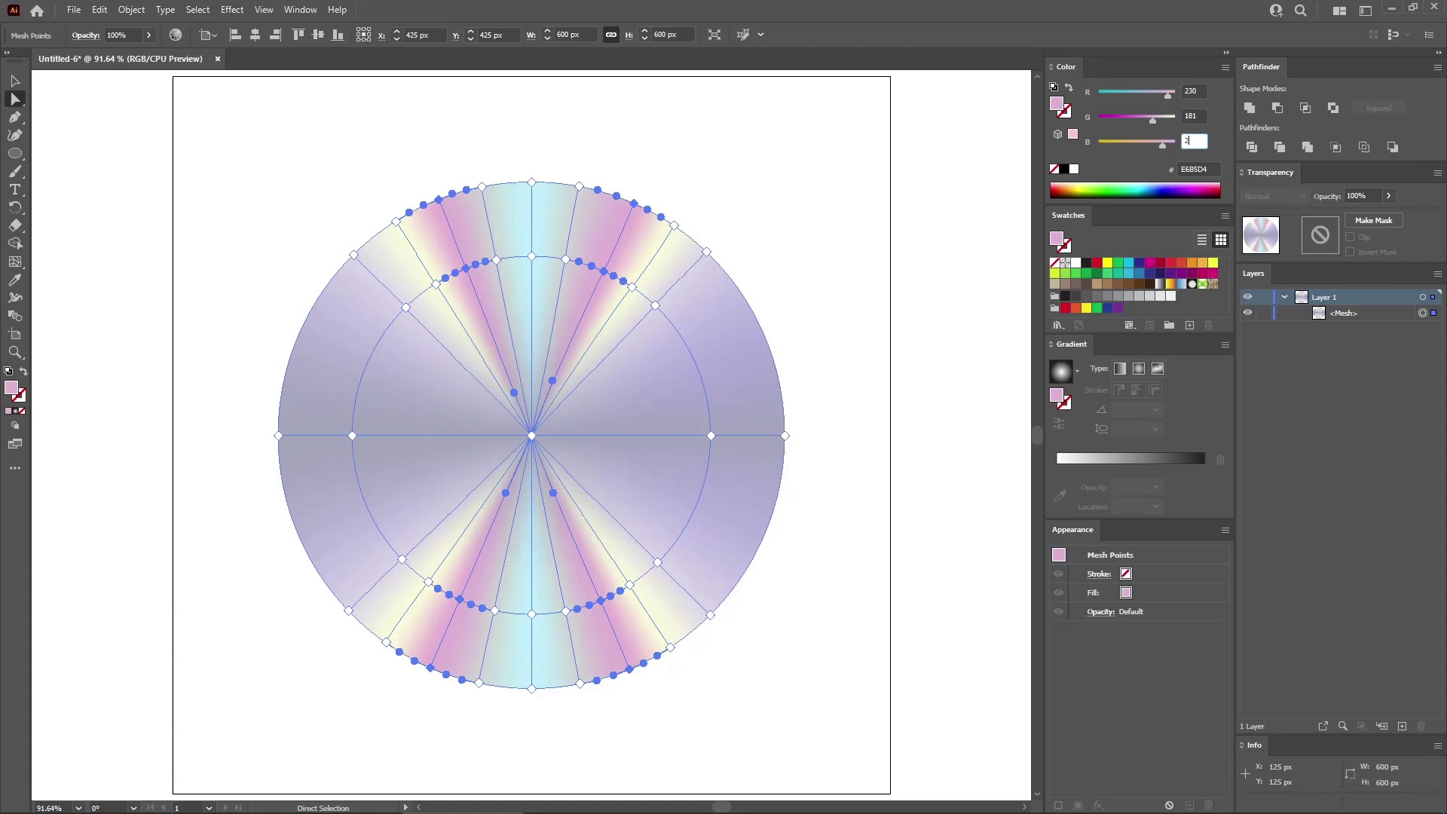
key("Return")
Tint the eight mesh points flanking the cyan centre lilac CCC4FF (204, 196, 255)
left_click(579, 186)
left_click(566, 259, "shift")
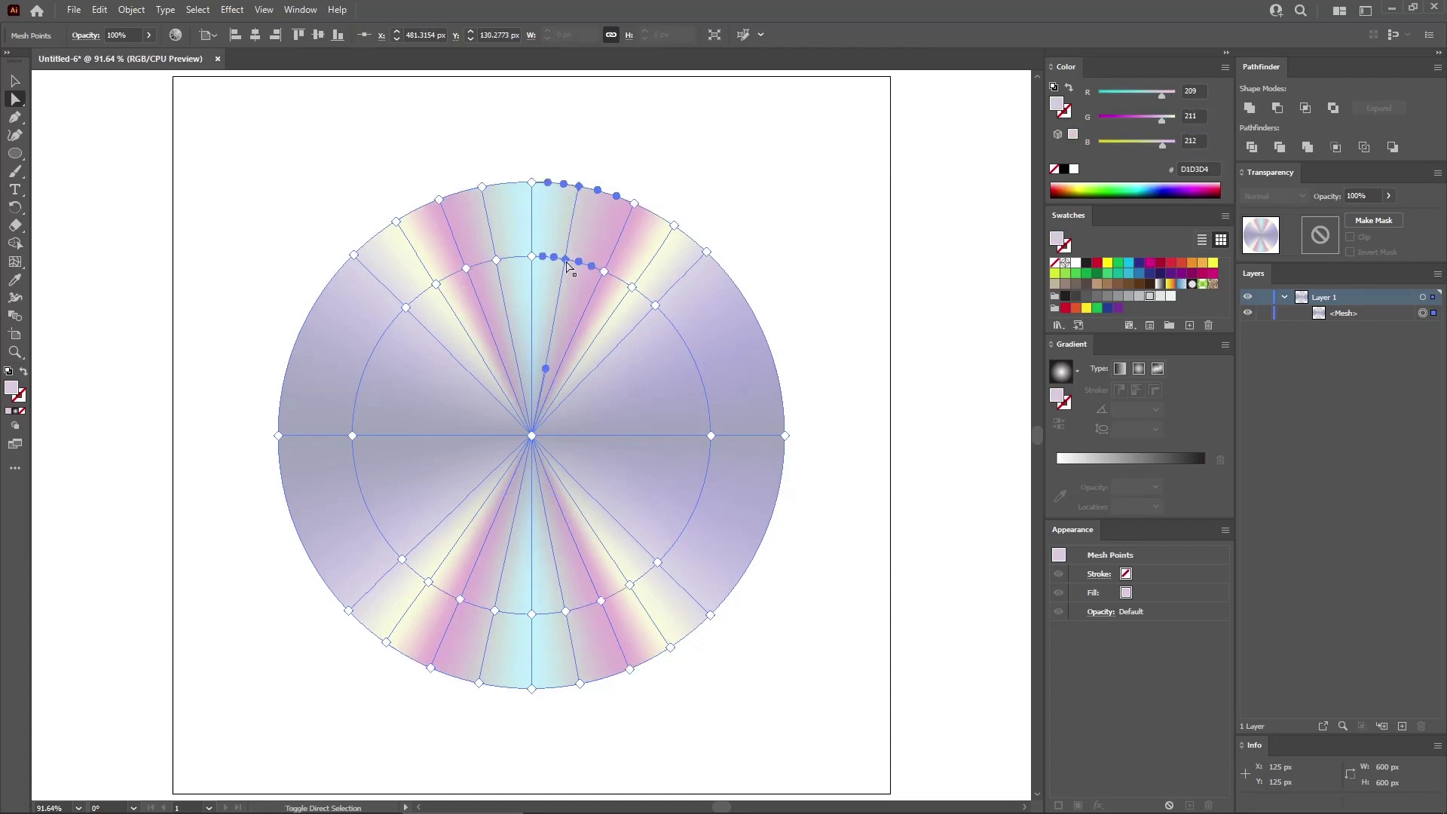
left_click(496, 261, "shift")
left_click(480, 187, "shift")
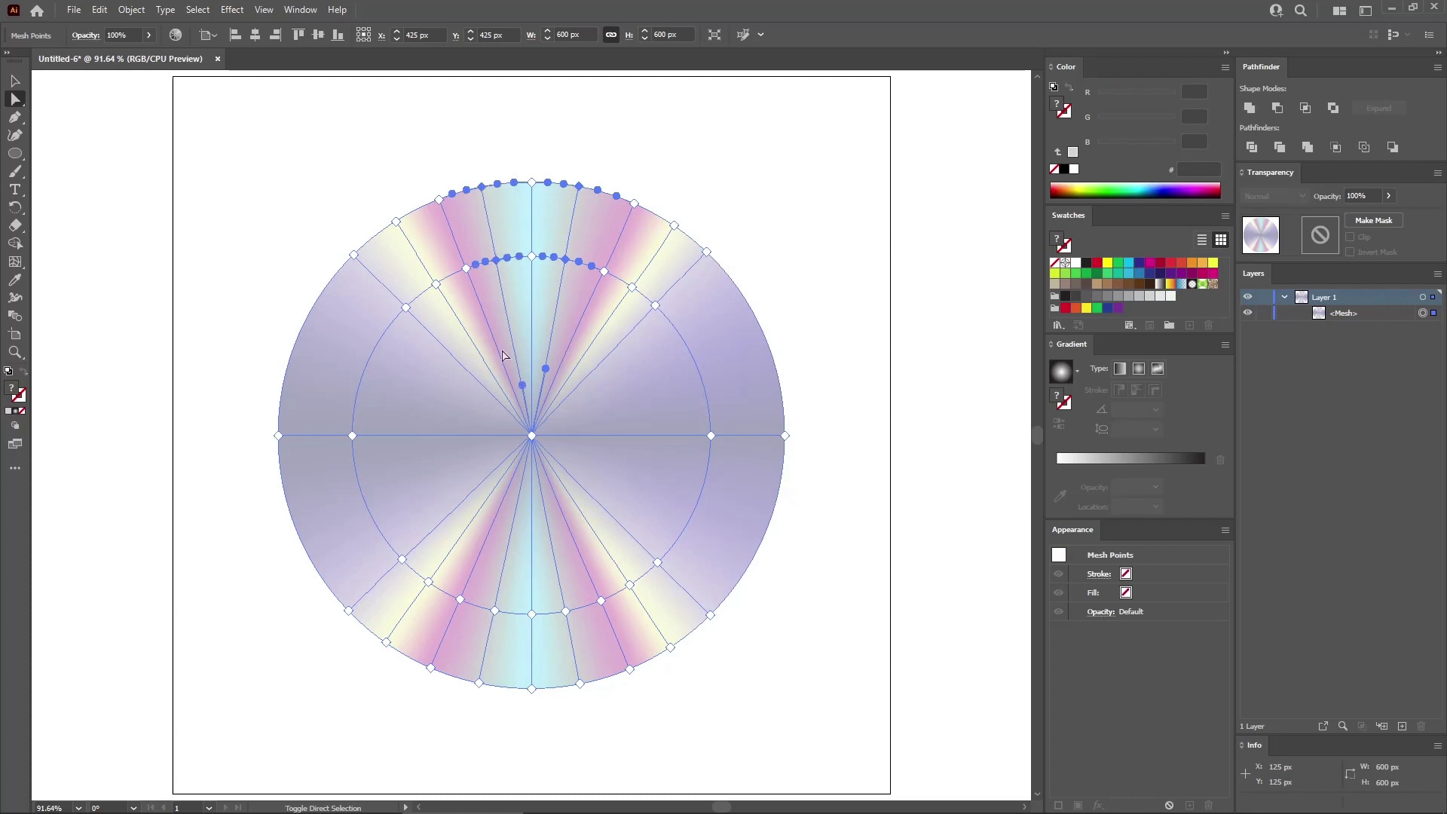
left_click(494, 611, "shift")
left_click(478, 682, "shift")
left_click(565, 611, "shift")
left_click(576, 681, "shift")
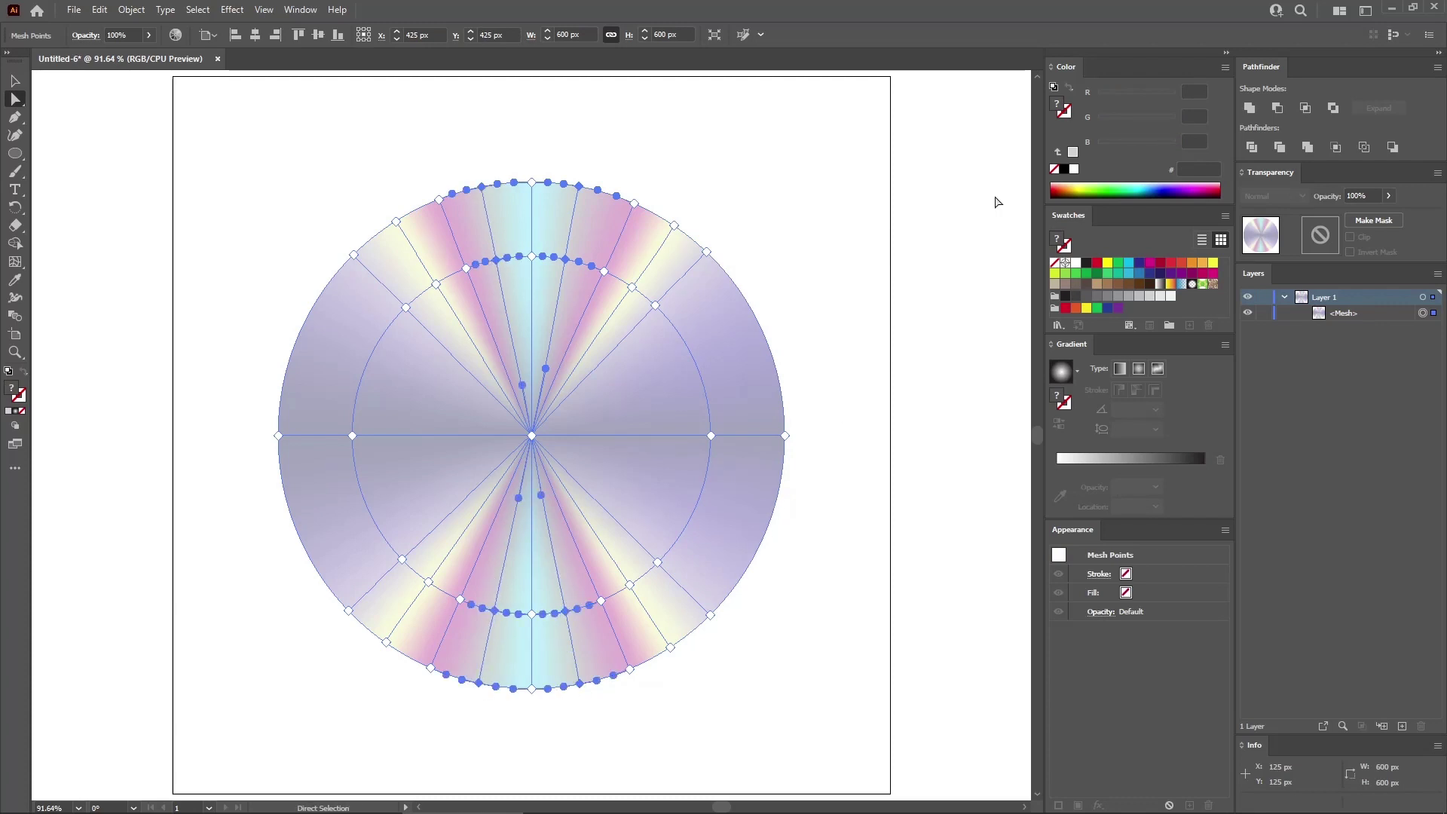
left_click(1192, 91)
type("204")
key("Tab")
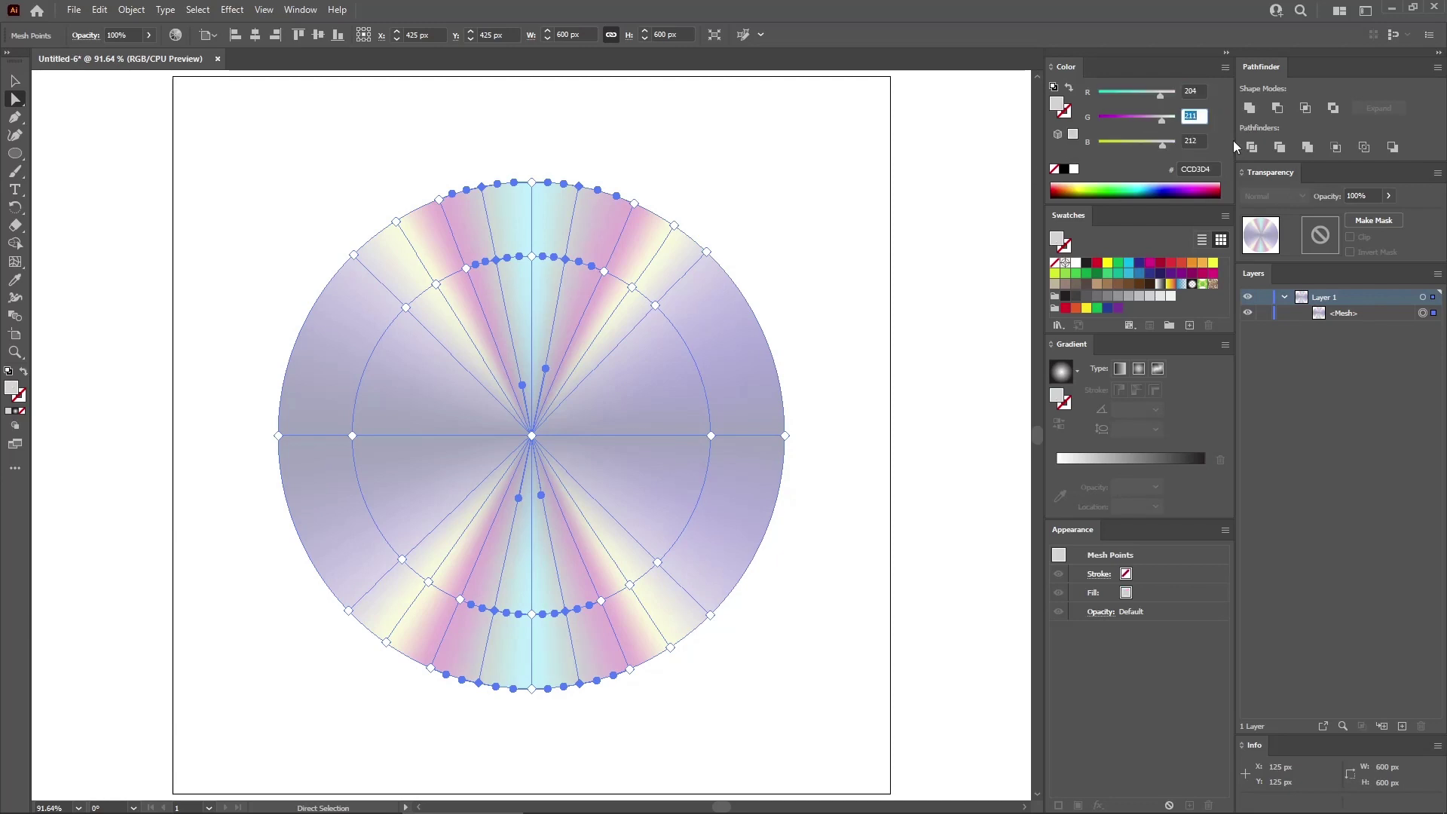
type("196")
key("Tab")
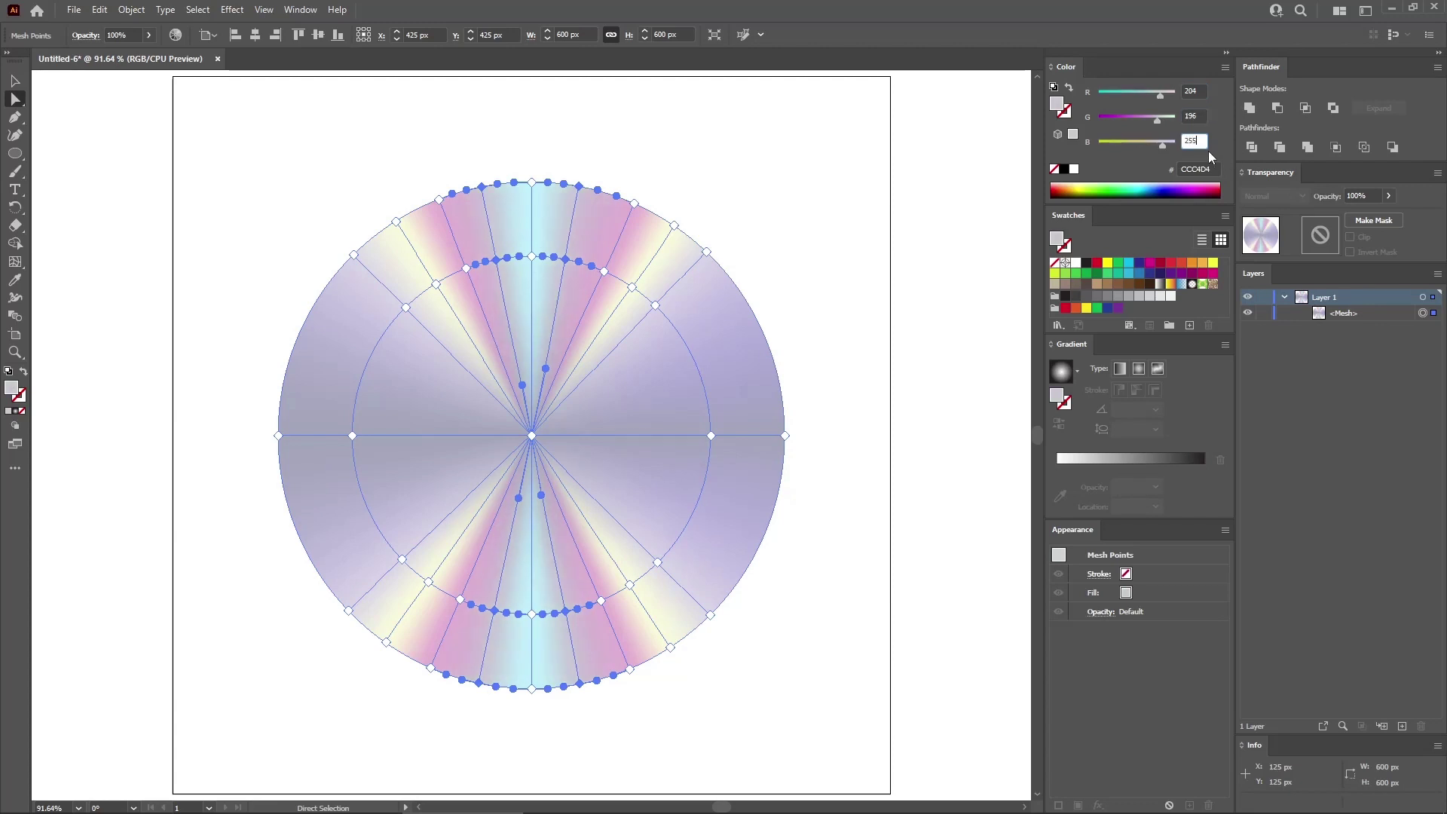
key("Return")
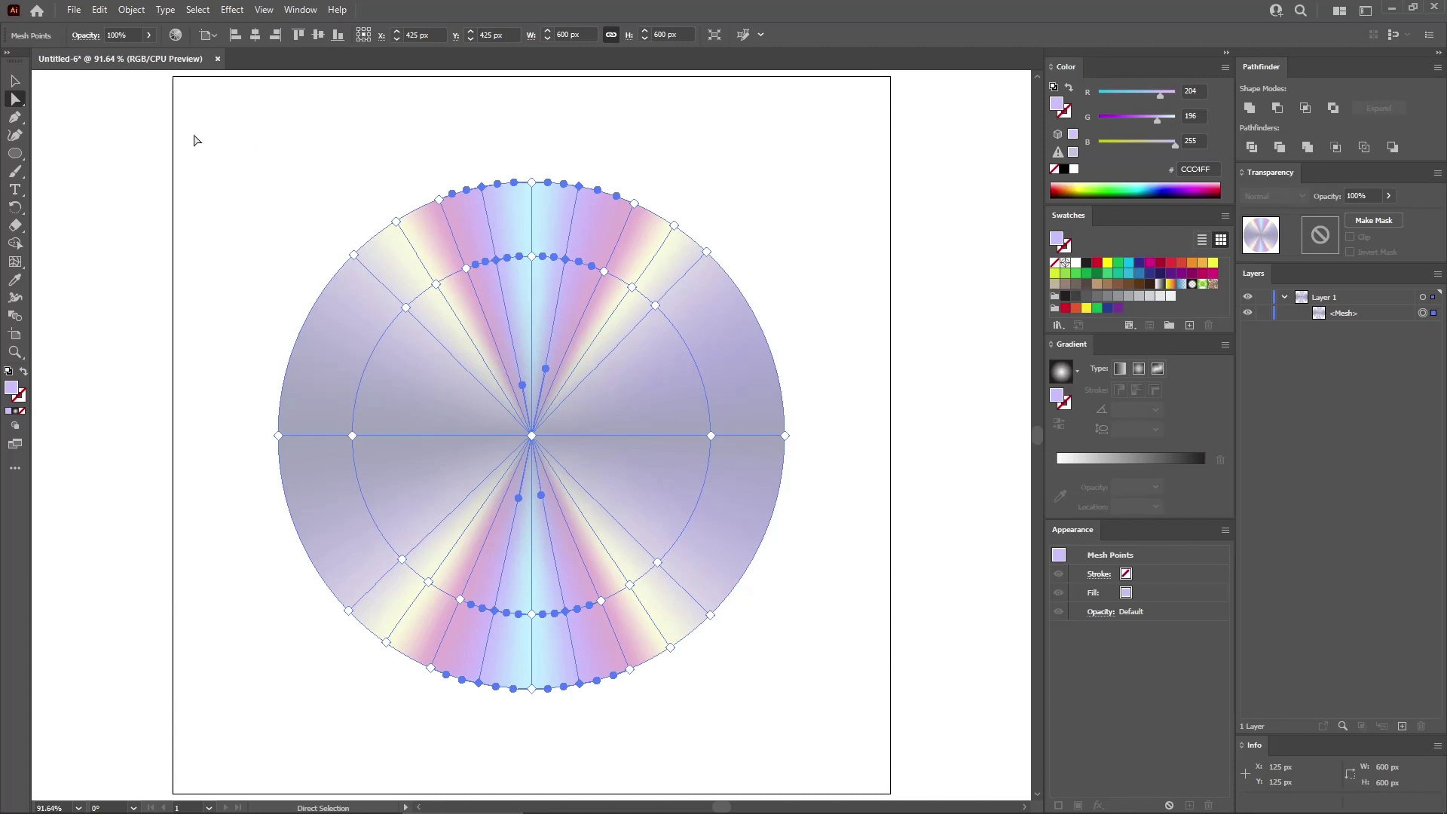
Select the whole disc mesh with the Selection tool, then return to Direct Selection
left_click(27, 87)
left_click(320, 148)
left_click(490, 298)
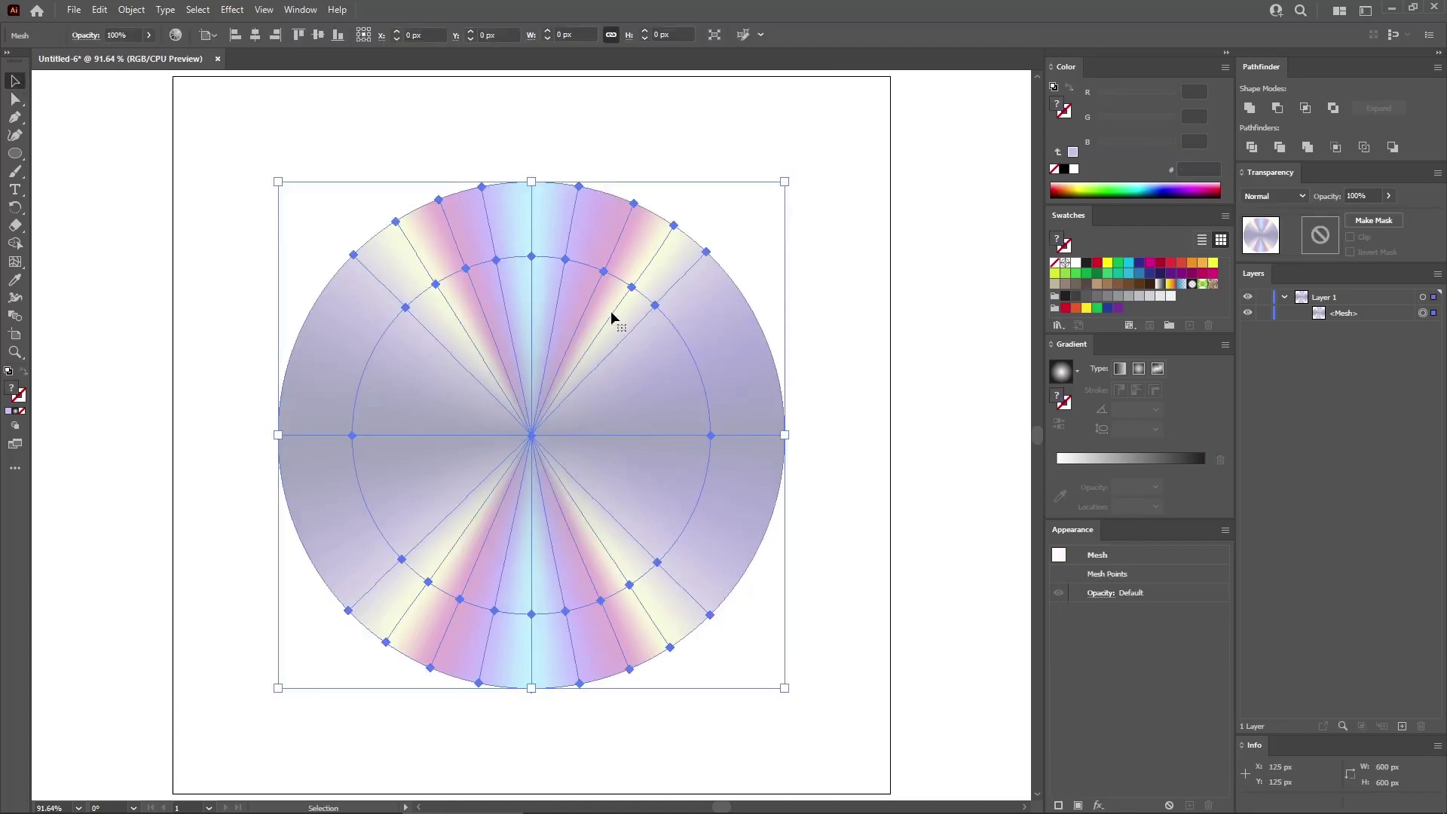
key("a")
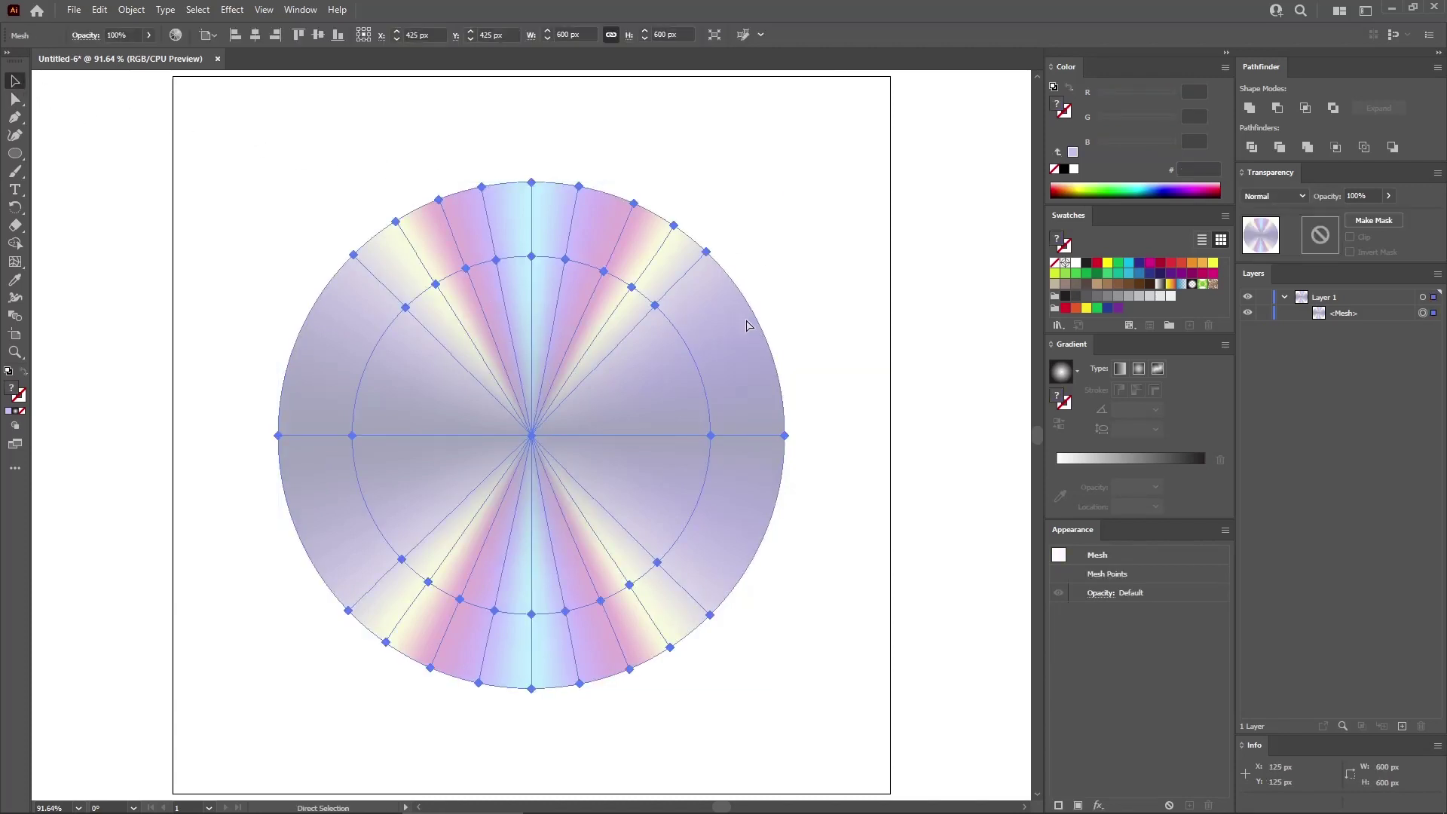
Paste a copy of the disc mesh in front and apply a 0 px Offset Path
key("ctrl+c")
key("ctrl+f")
key("v")
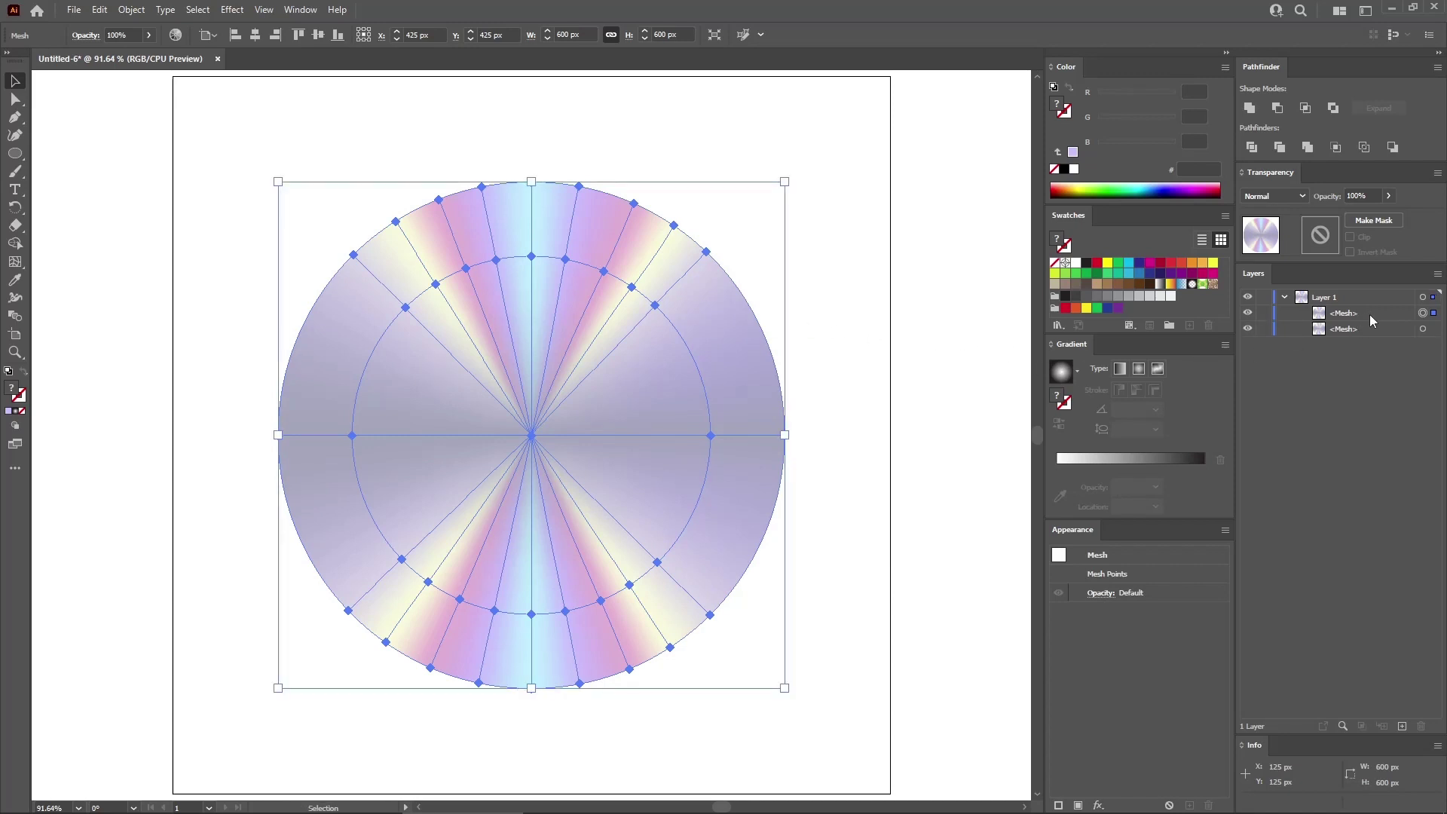
left_click(133, 10)
mouse_move(181, 368)
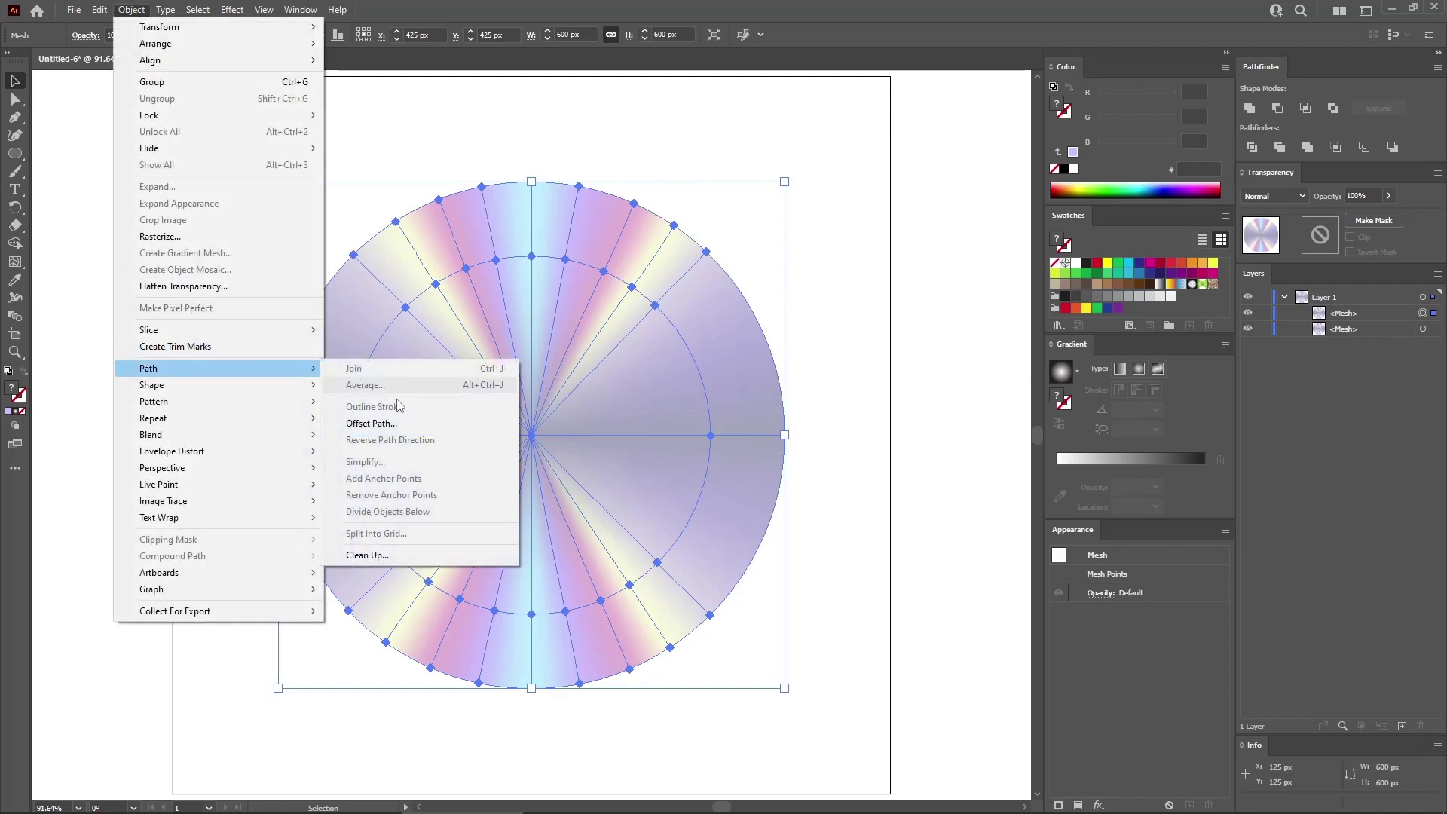
left_click(390, 423)
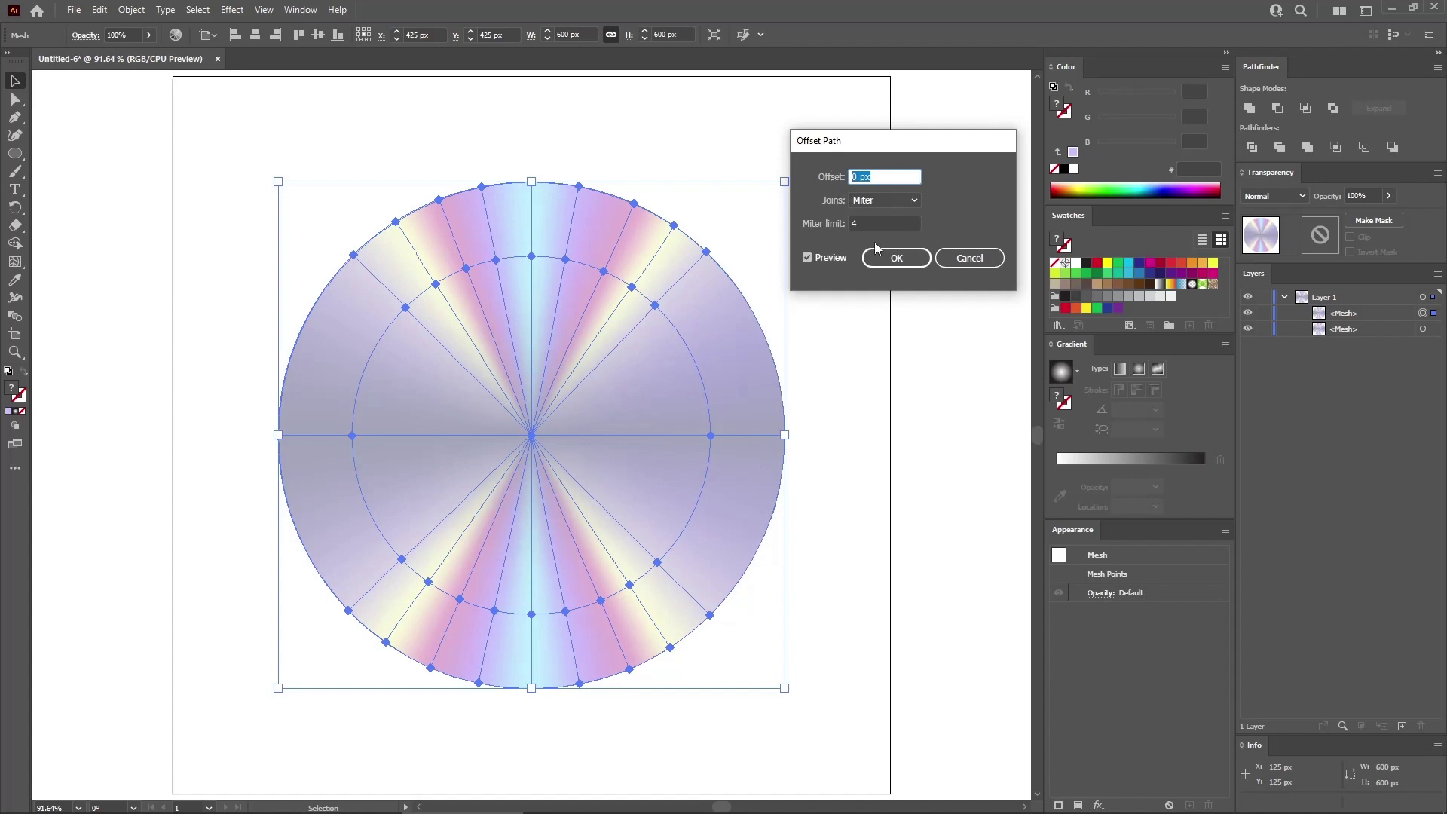
left_click(895, 257)
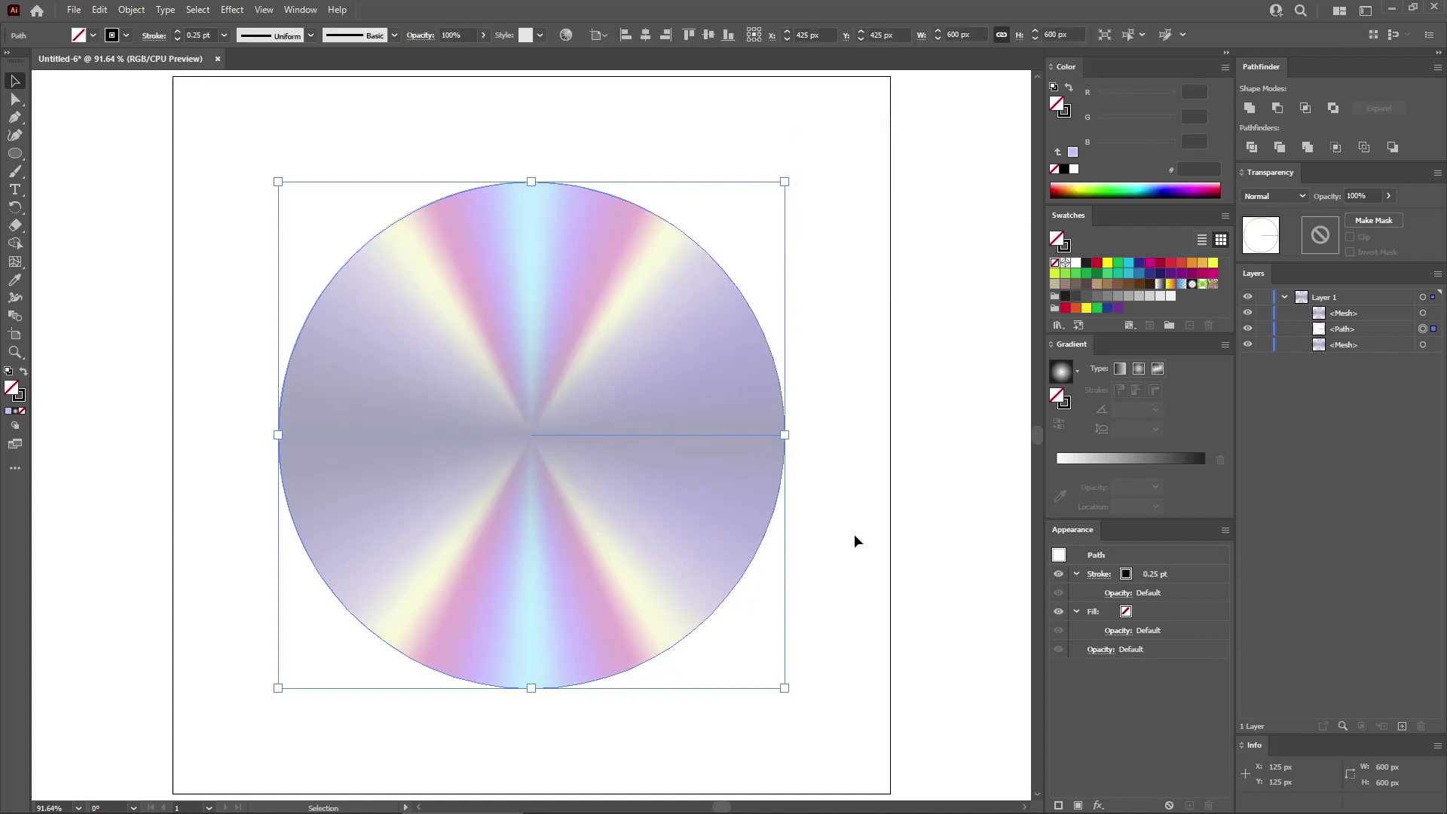
Move the outline path to the top, remove its stroke, and fill it grey 155/155/158 with Multiply
left_click_drag(1379, 327, 1407, 318)
left_click(1194, 572)
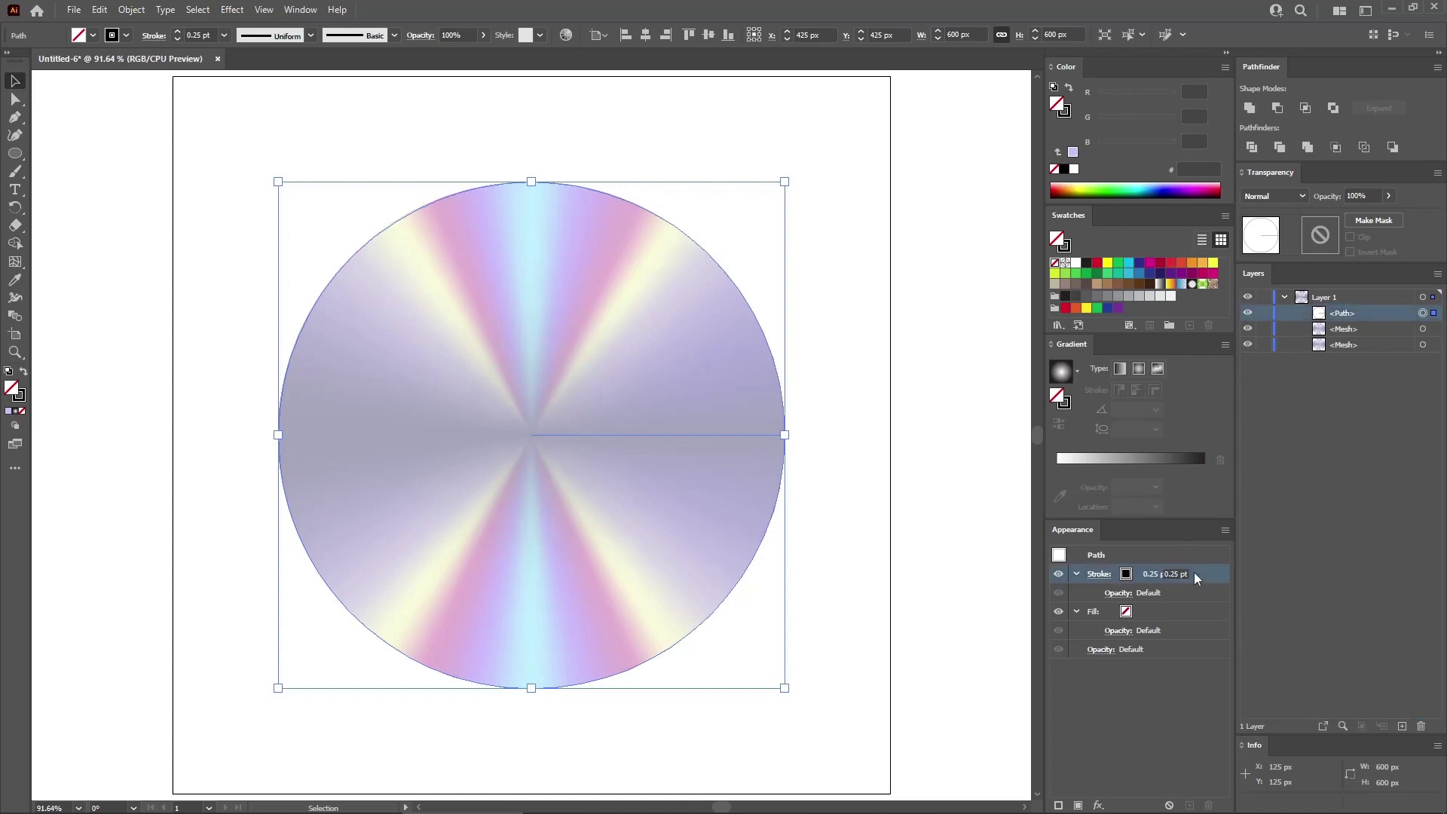
key("slash")
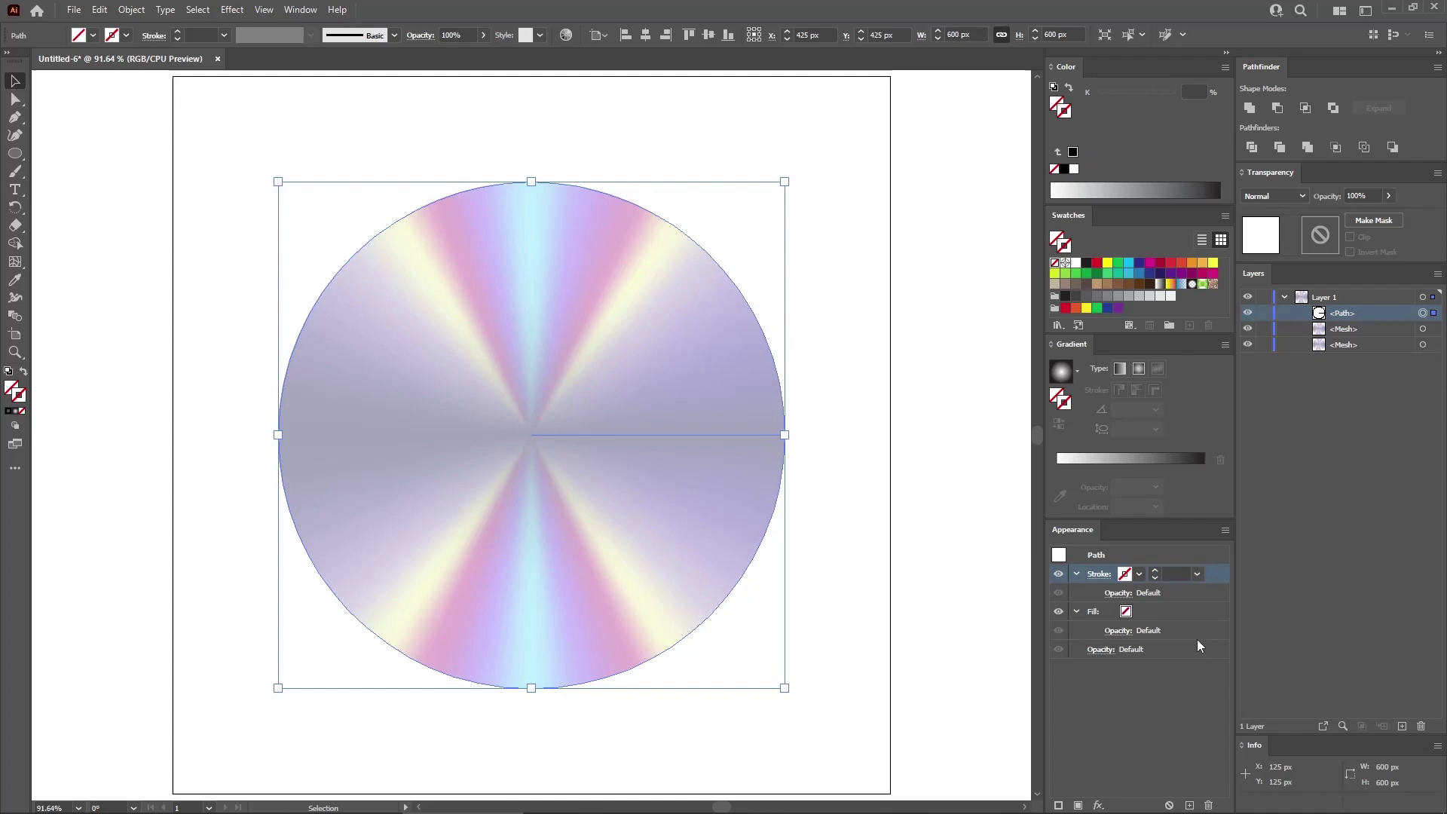
left_click(1163, 610)
left_click(1086, 262)
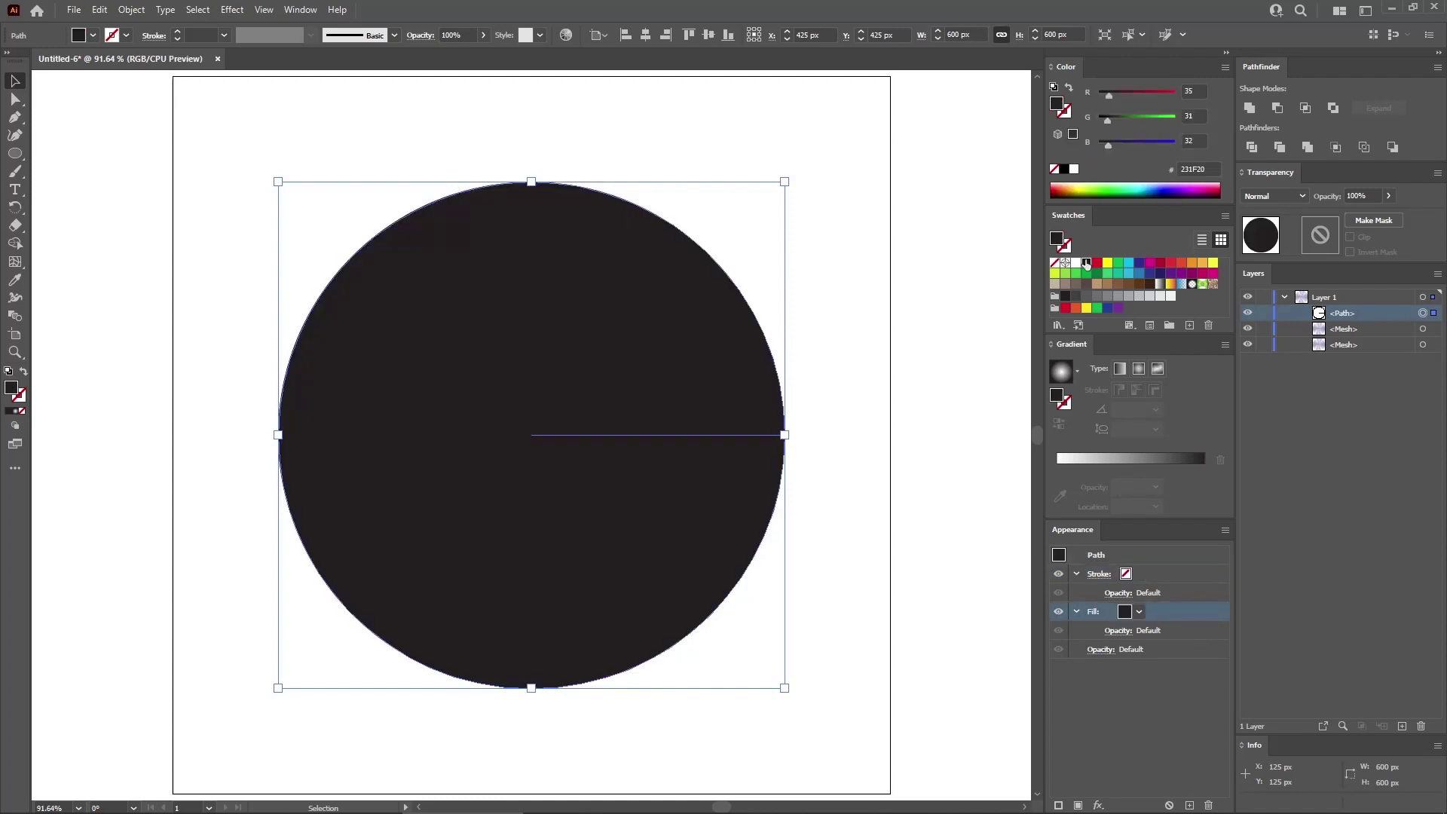
left_click(1193, 91)
type("1")
key("Tab")
type("155")
key("Tab")
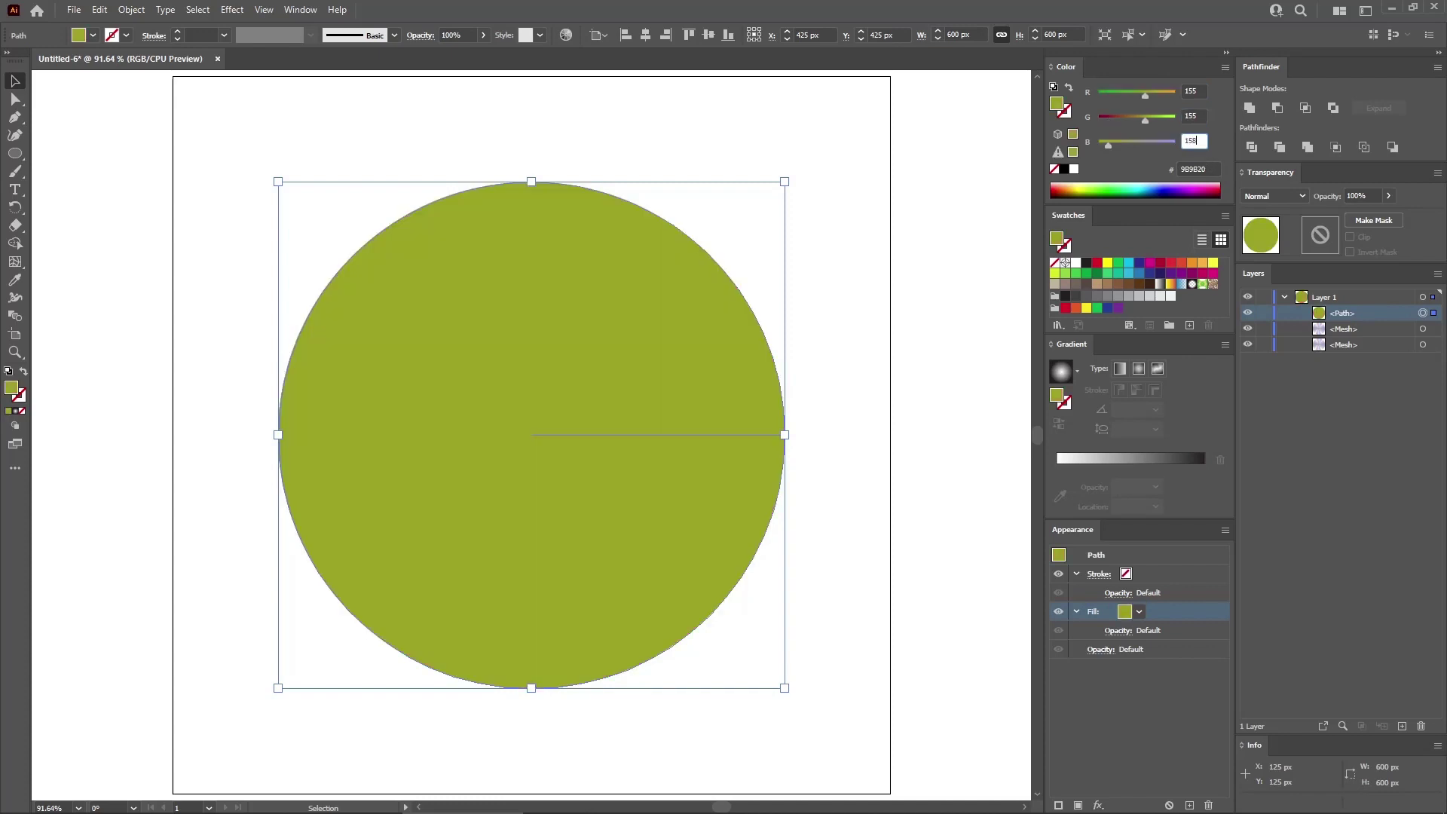
key("Return")
left_click(1279, 197)
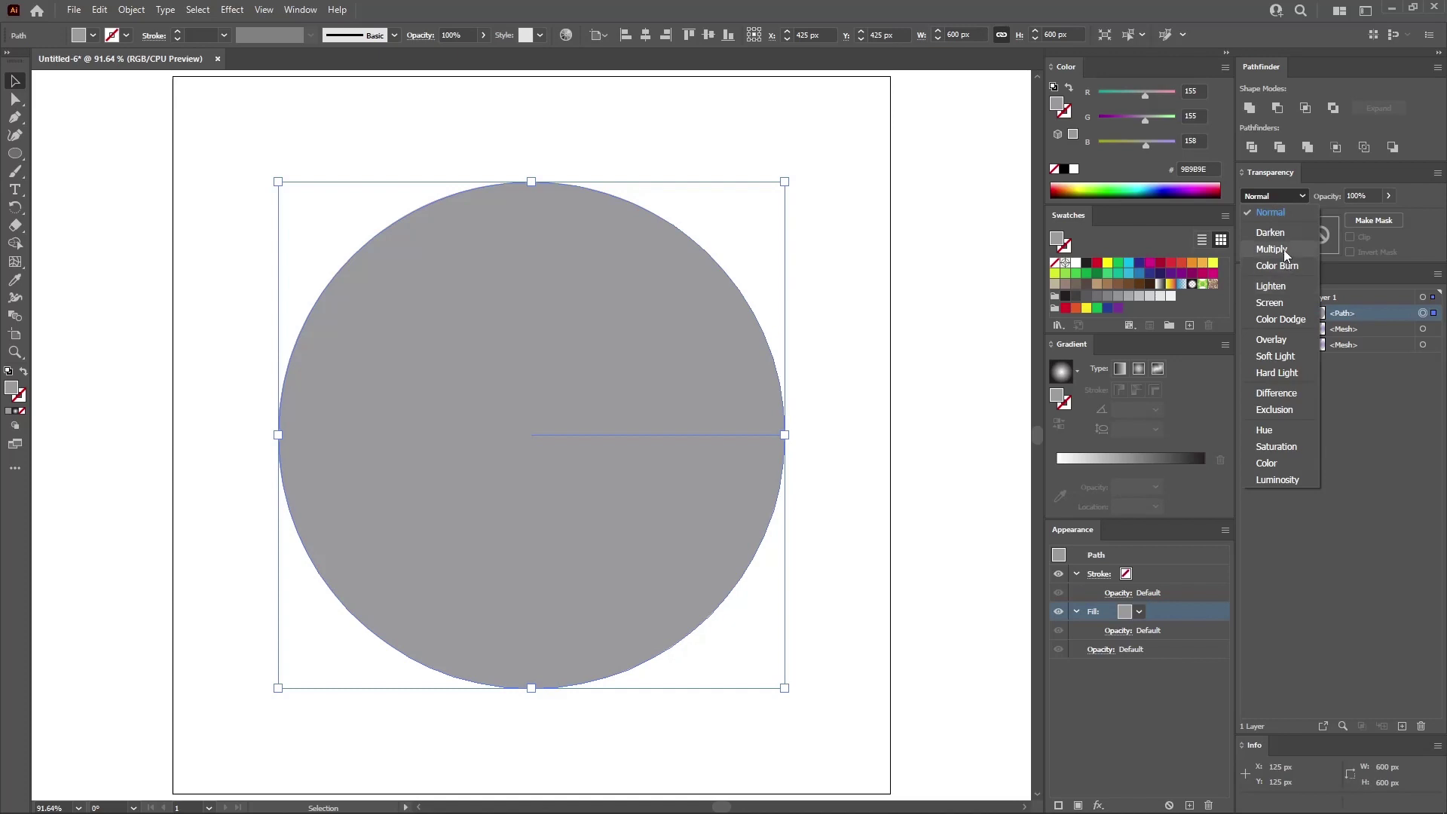
left_click(1283, 250)
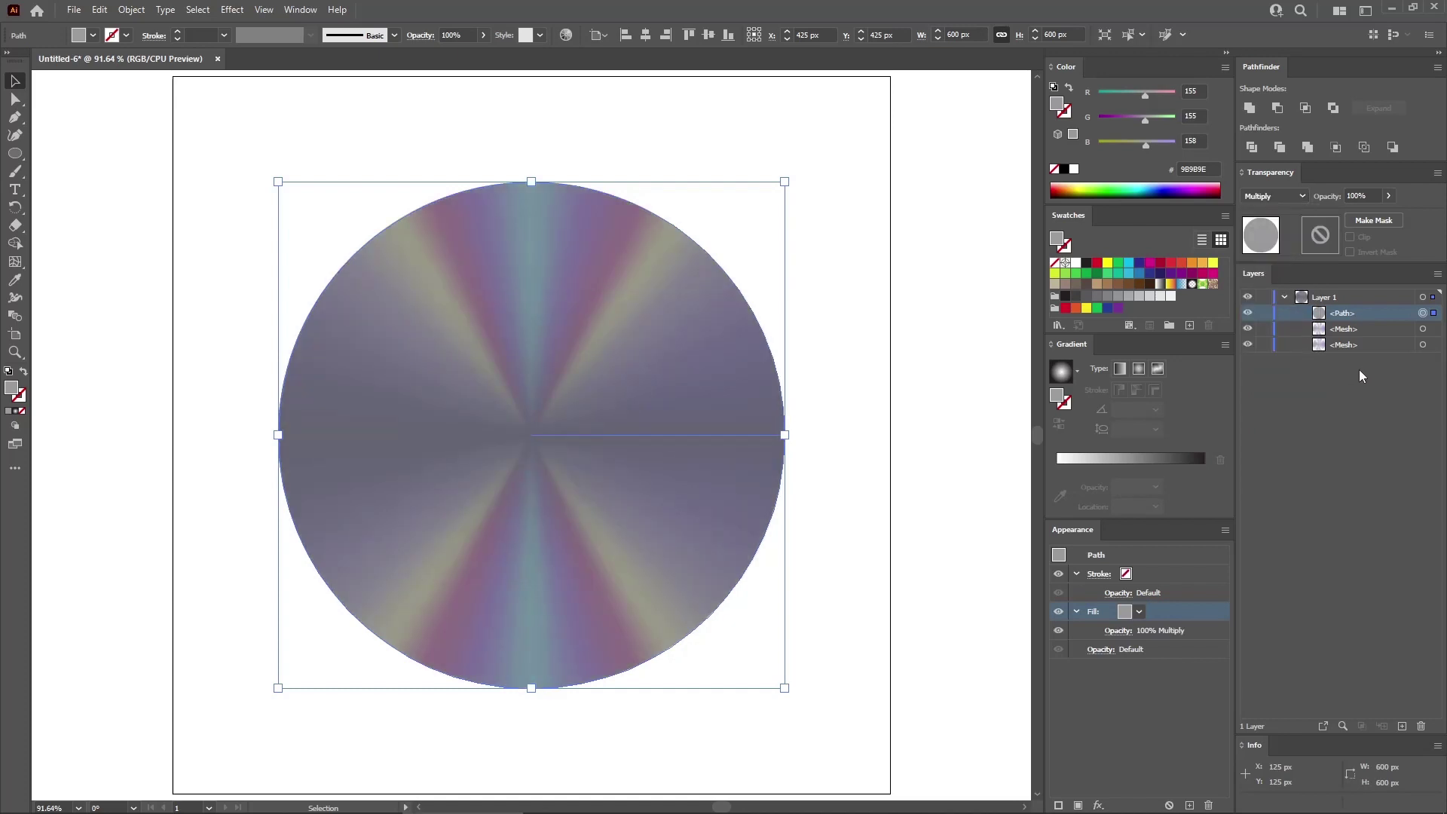
Group the grey circle with the mesh, resize it to 604 px, and move it beneath
left_click(1422, 329, "shift")
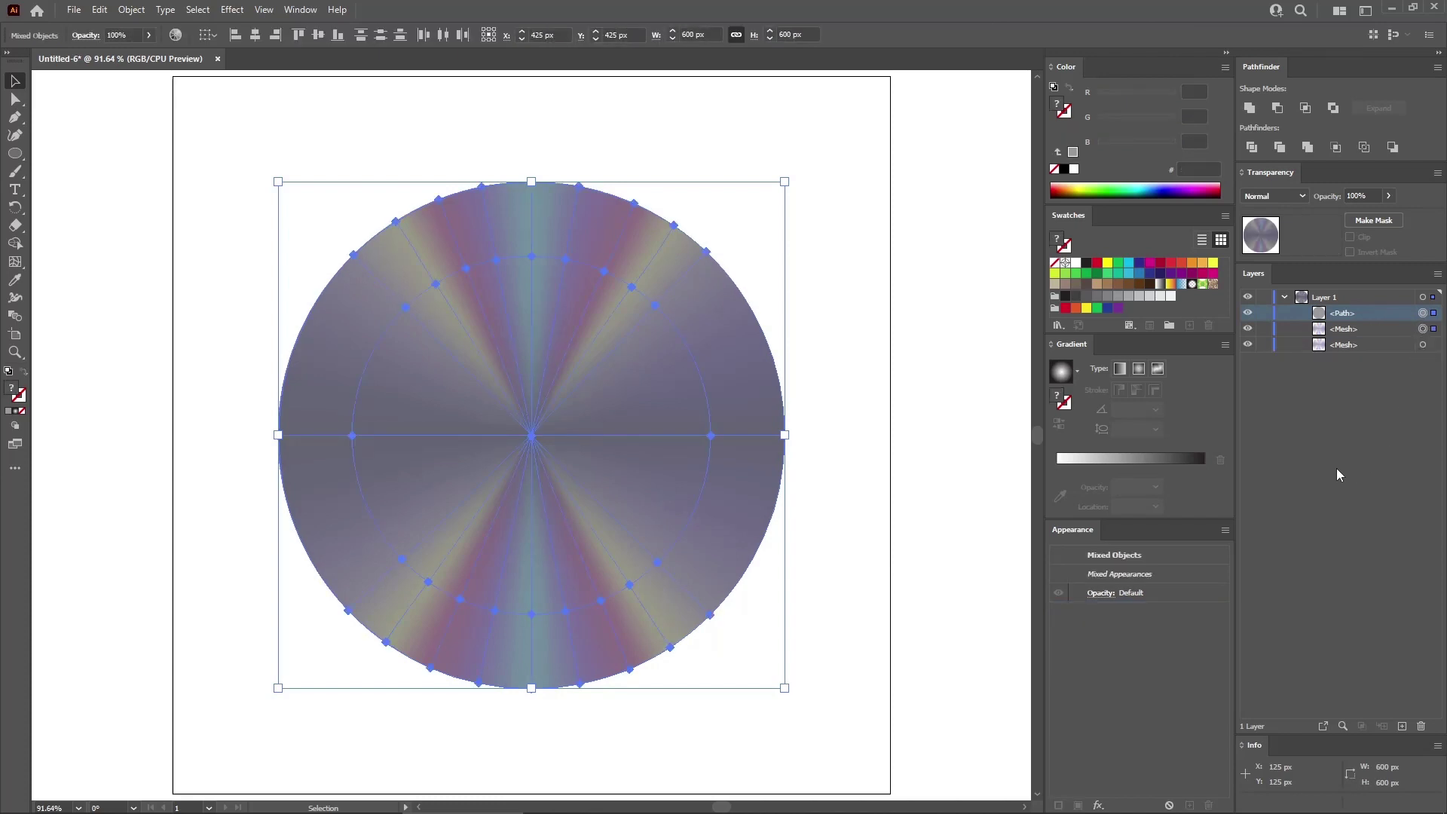
key("ctrl+g")
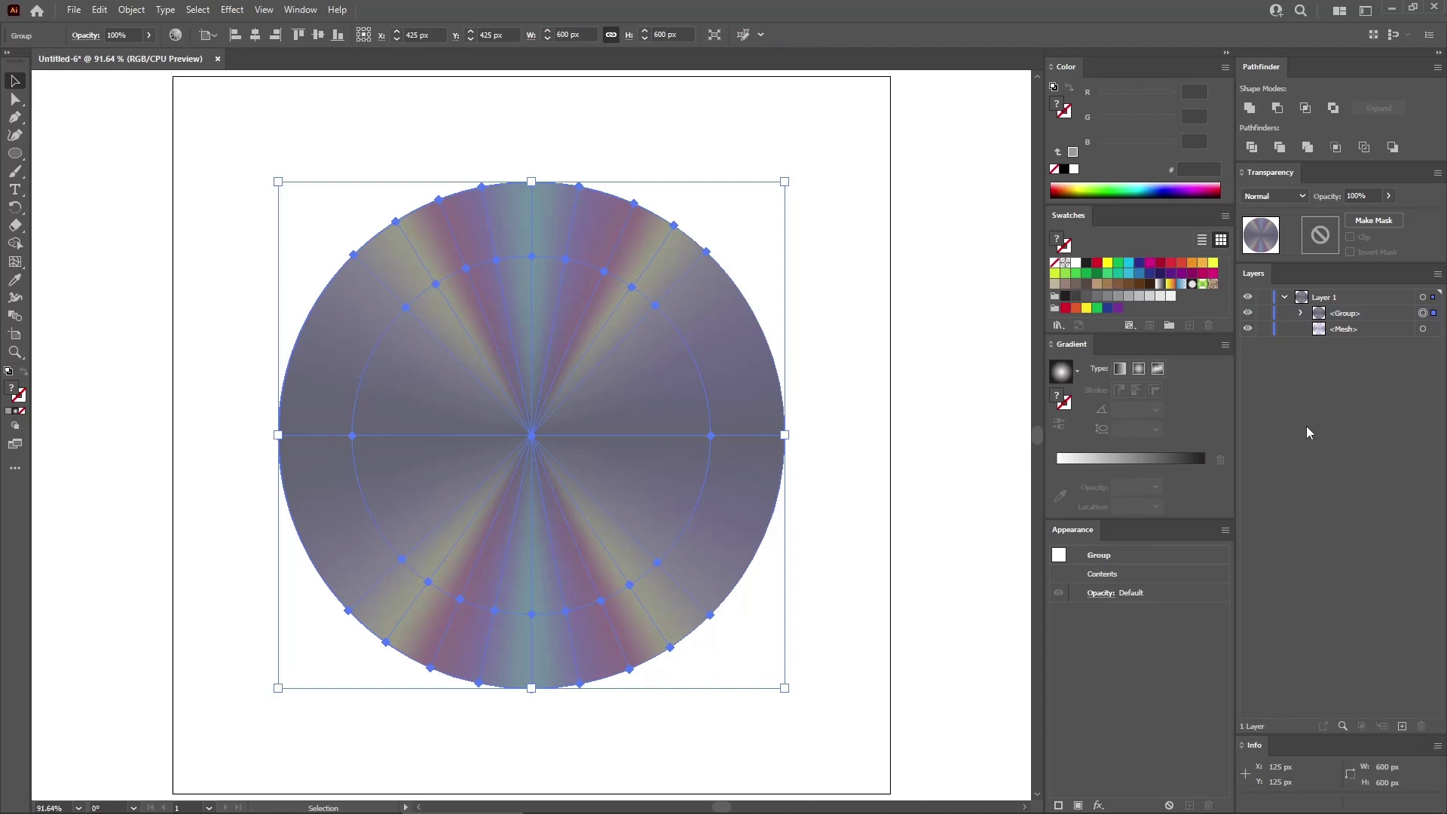
double_click(566, 35)
key("Return")
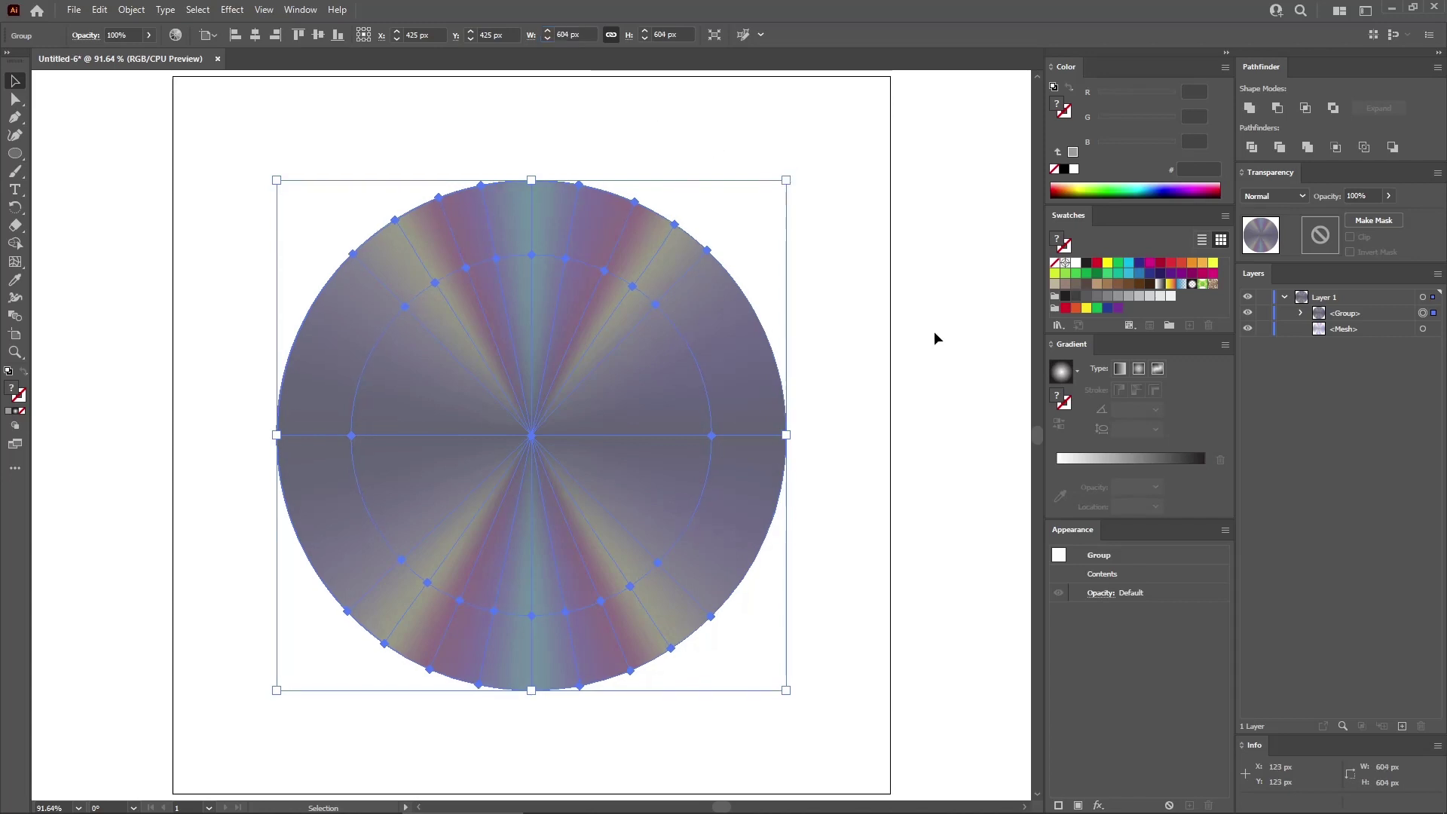
left_click_drag(1348, 320, 1363, 344)
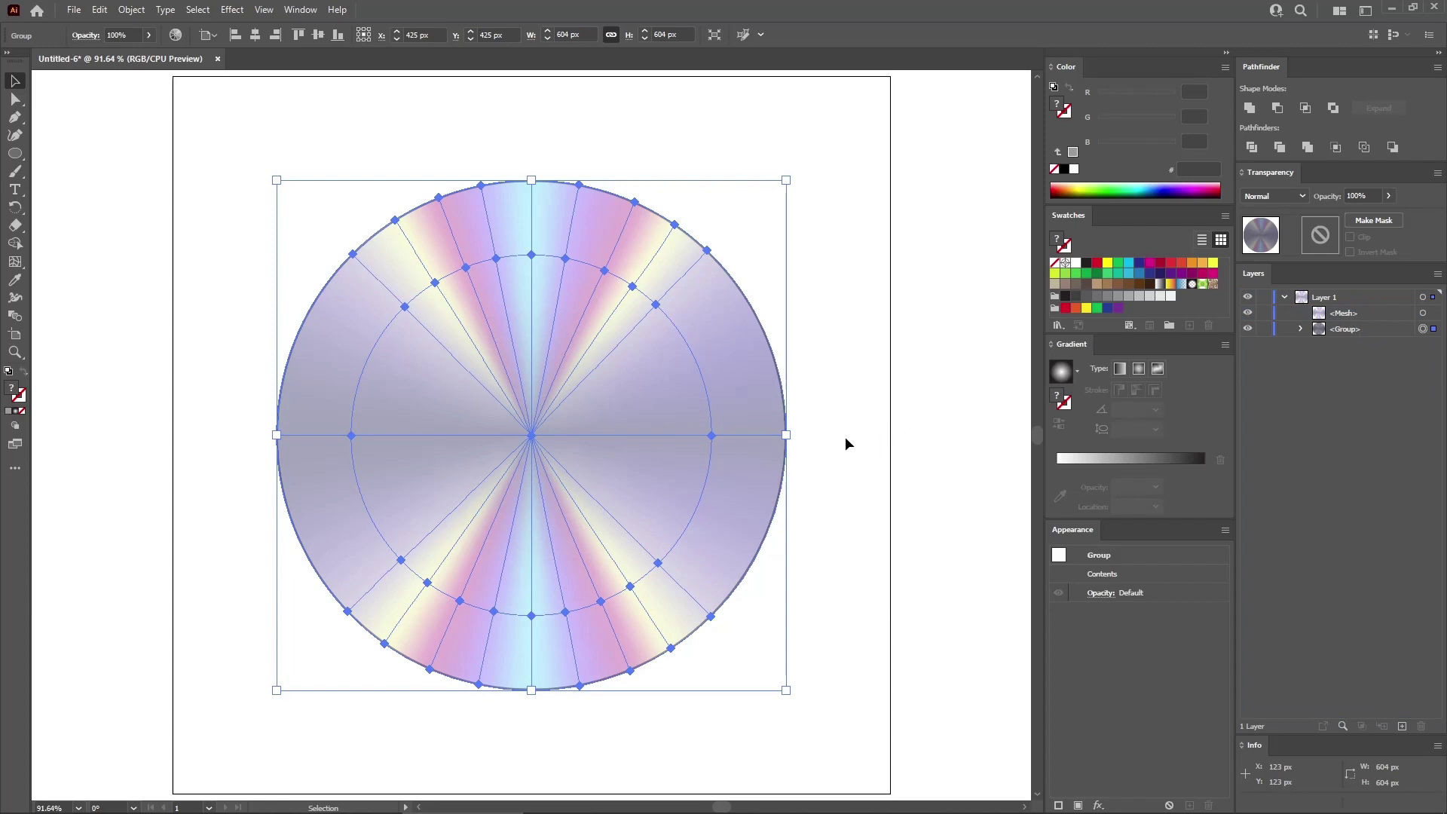
left_click(788, 436)
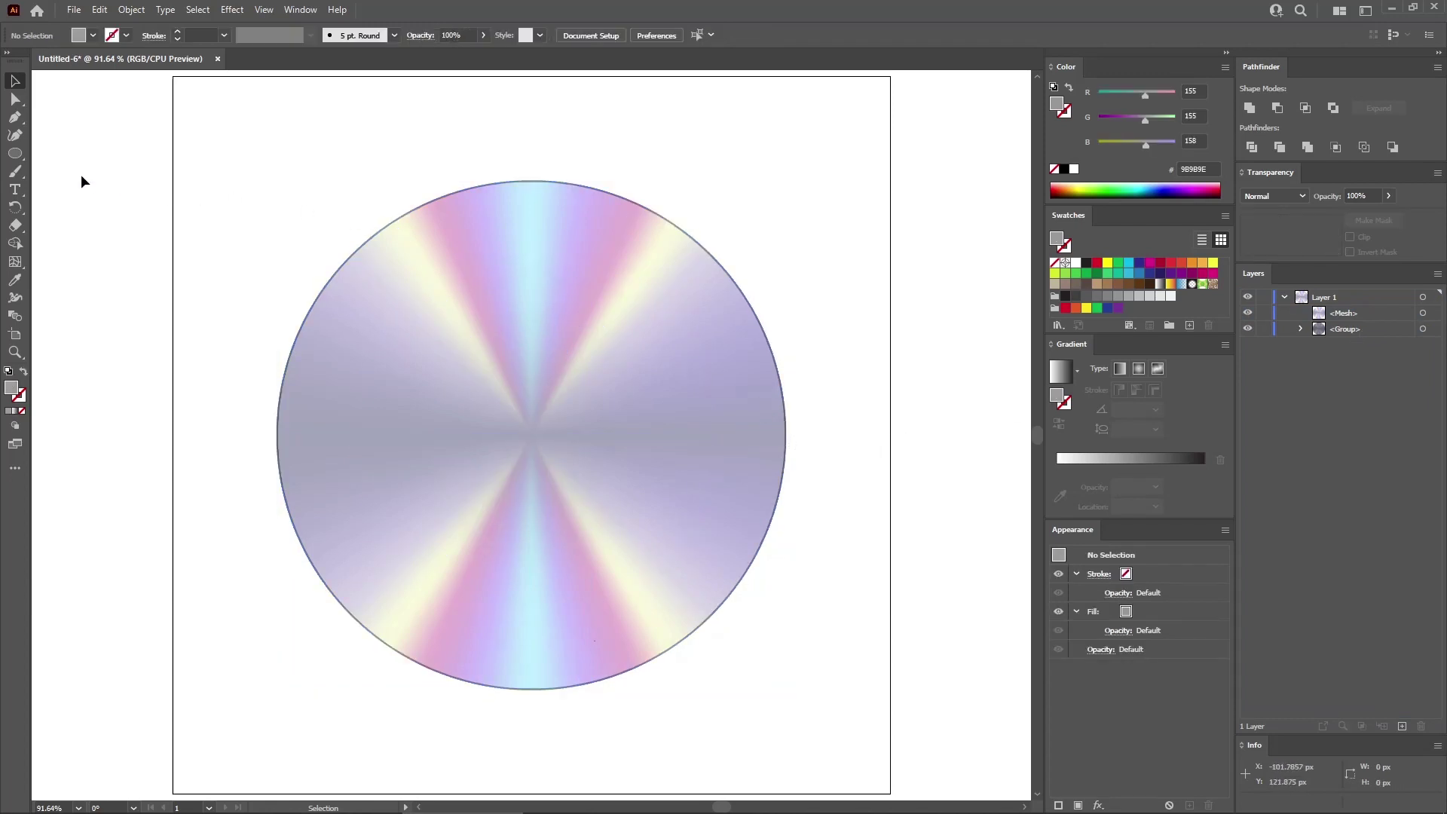
Draw a 604 px circle and an 80 px circle, both centred on the artboard
left_click(15, 152)
left_click(477, 335)
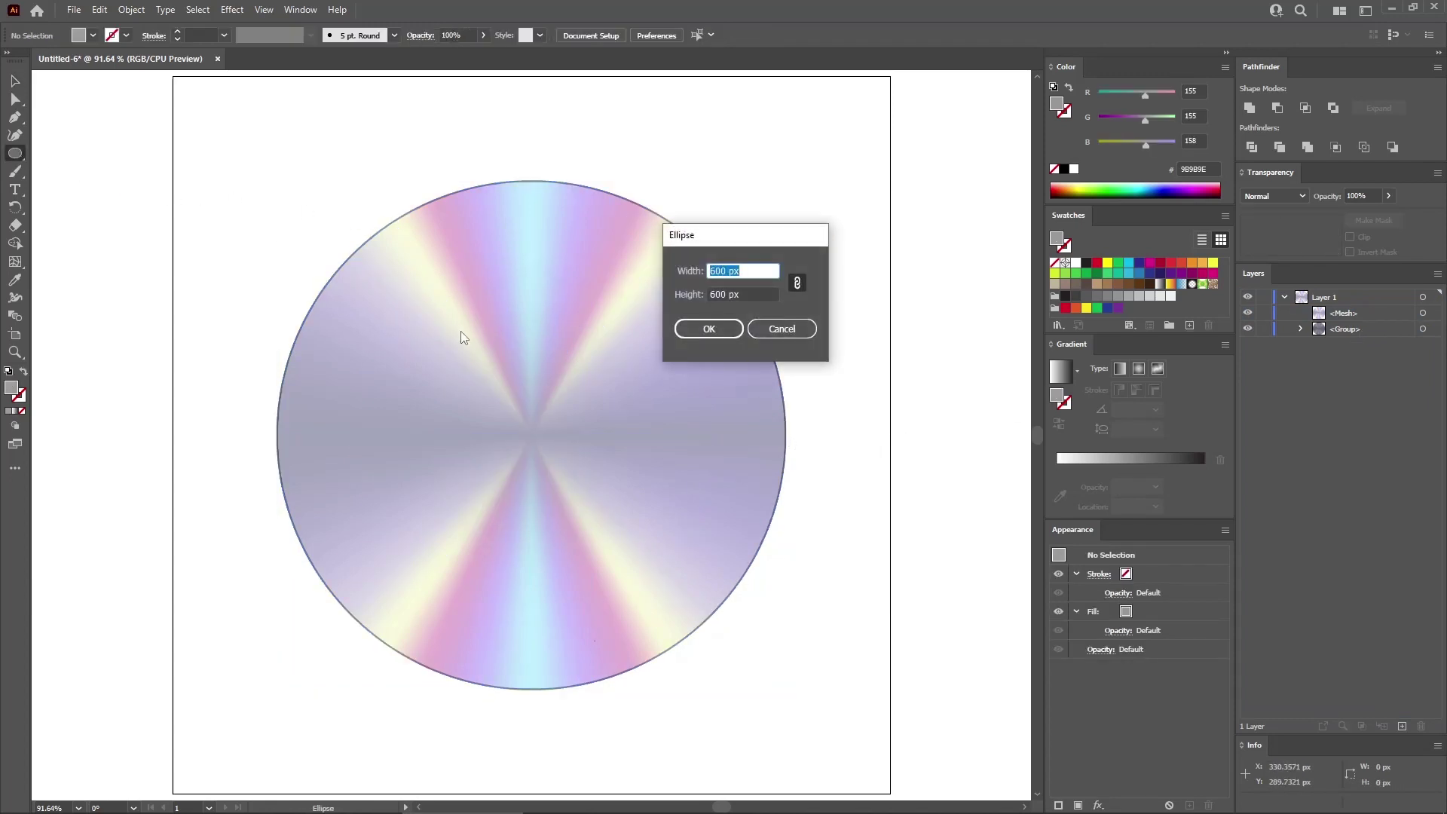
type("604")
key("Return")
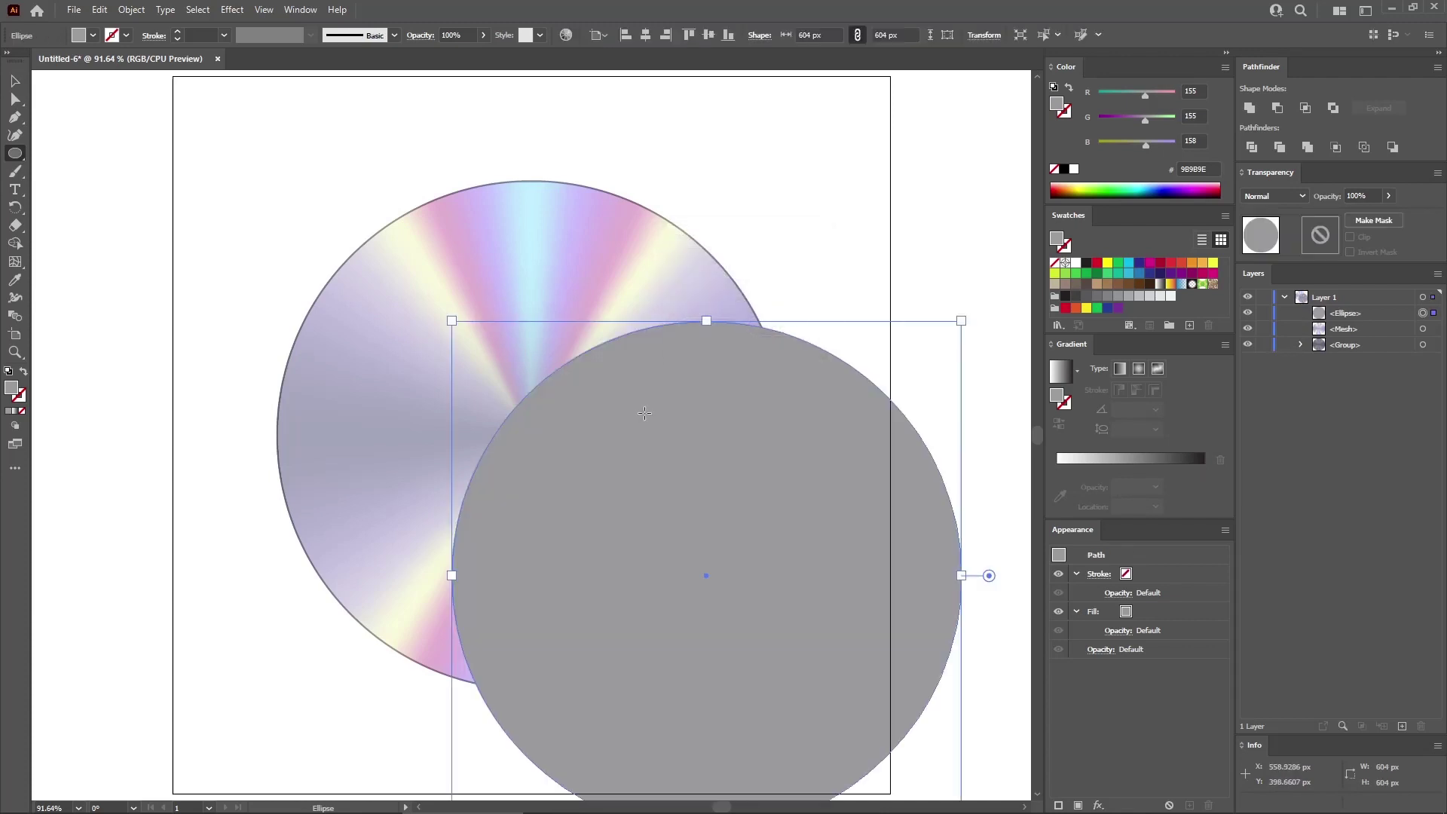
left_click(645, 34)
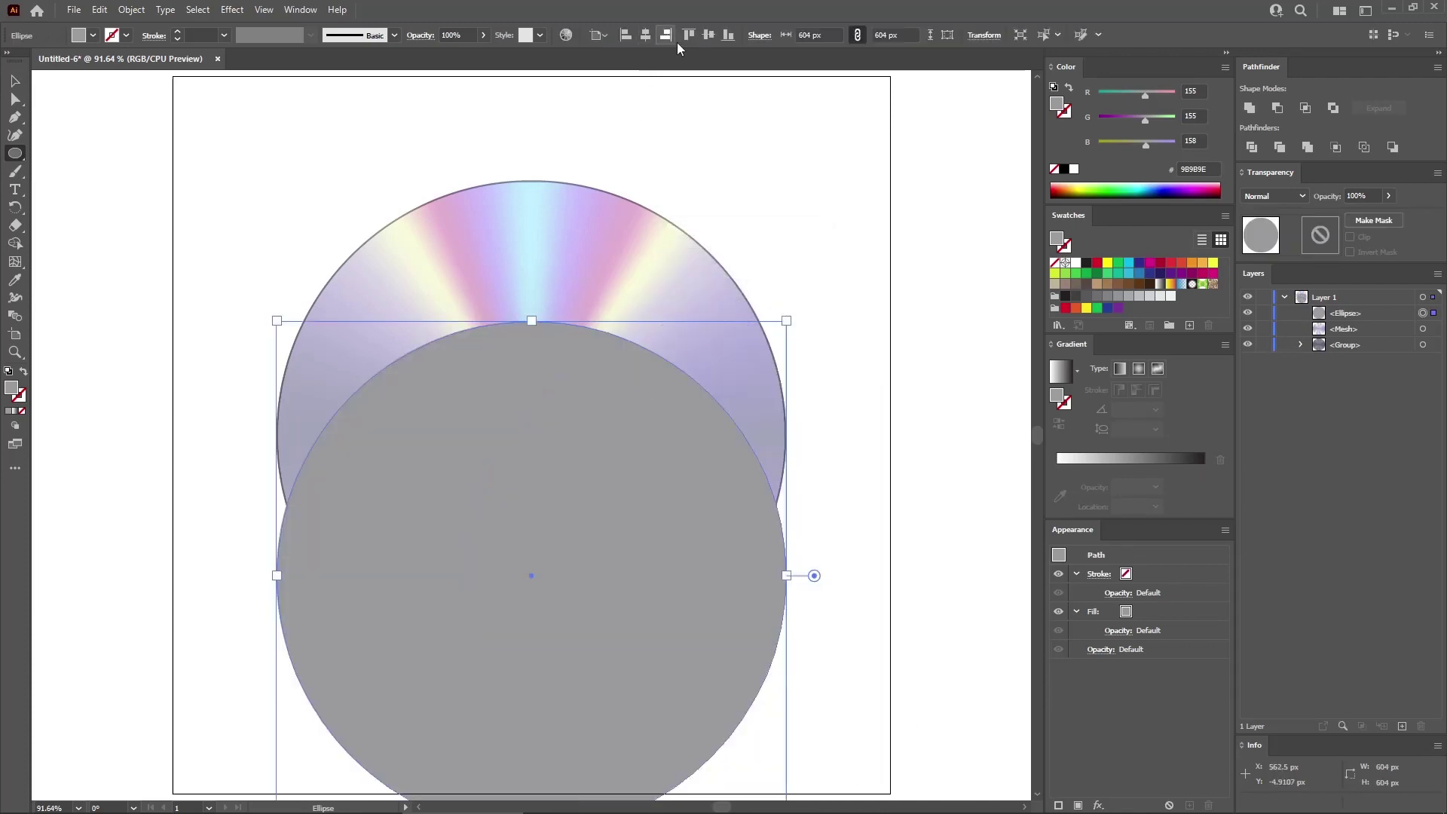
left_click(709, 35)
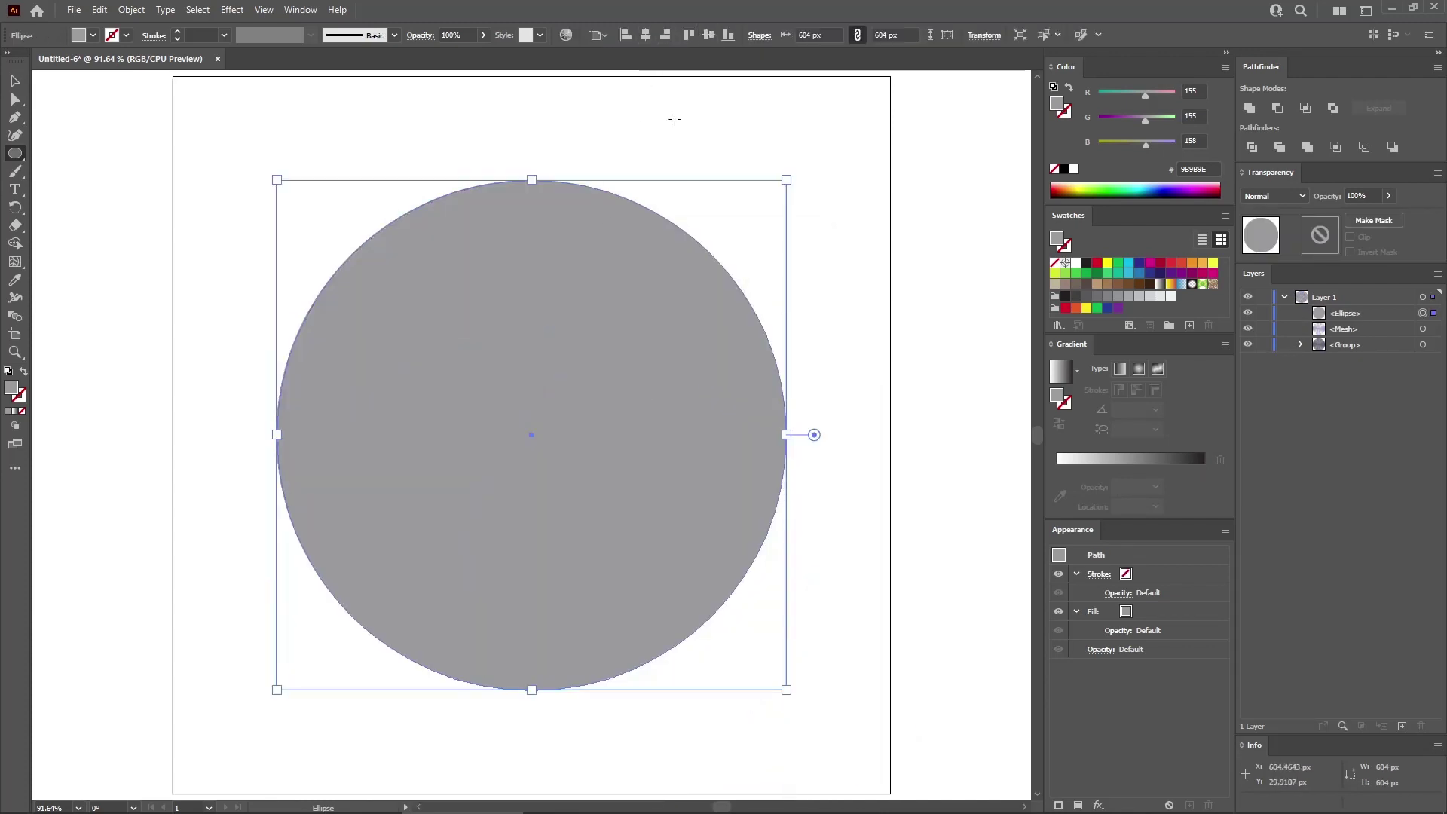
left_click(337, 231)
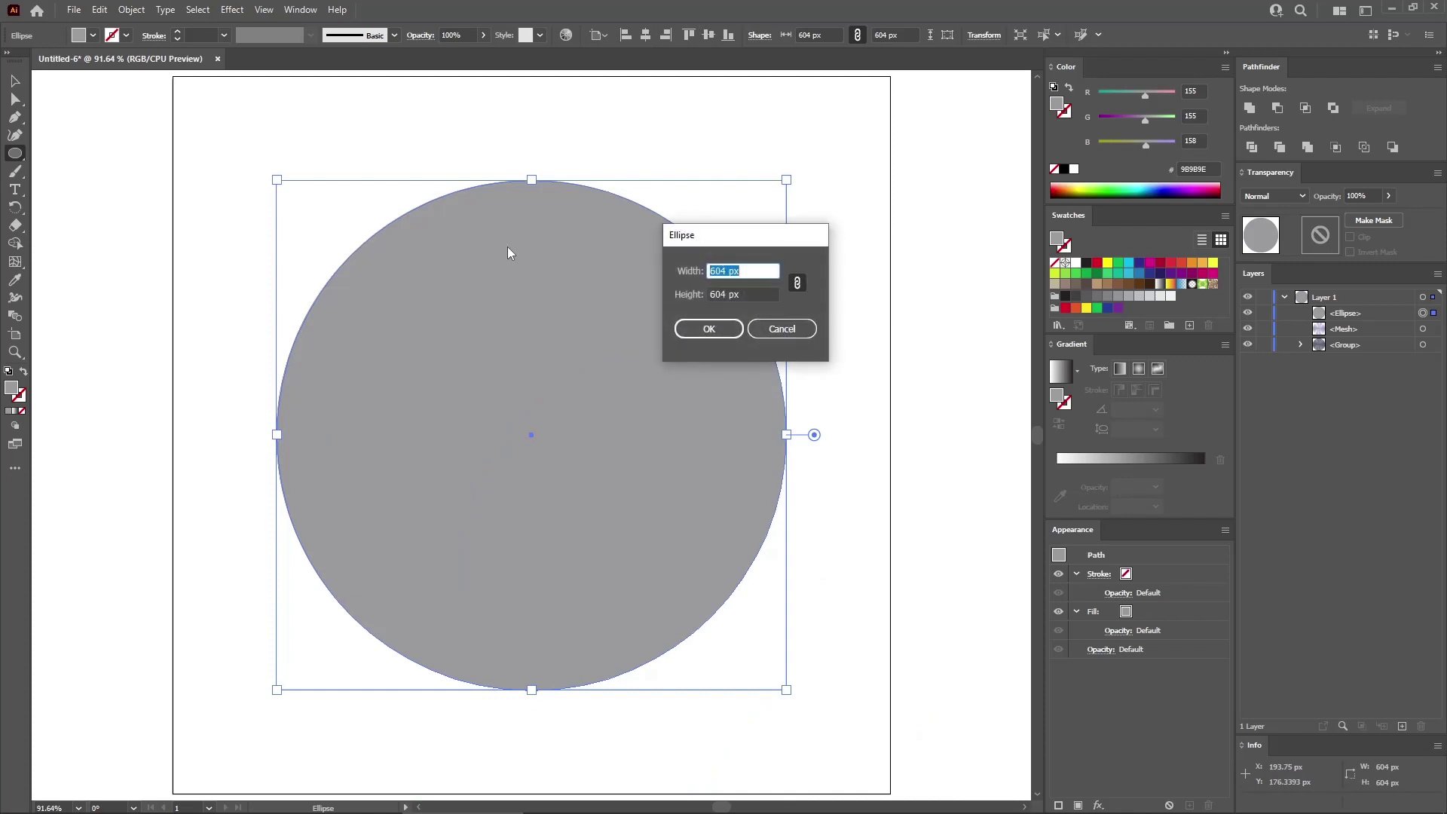
type("80")
left_click(707, 330)
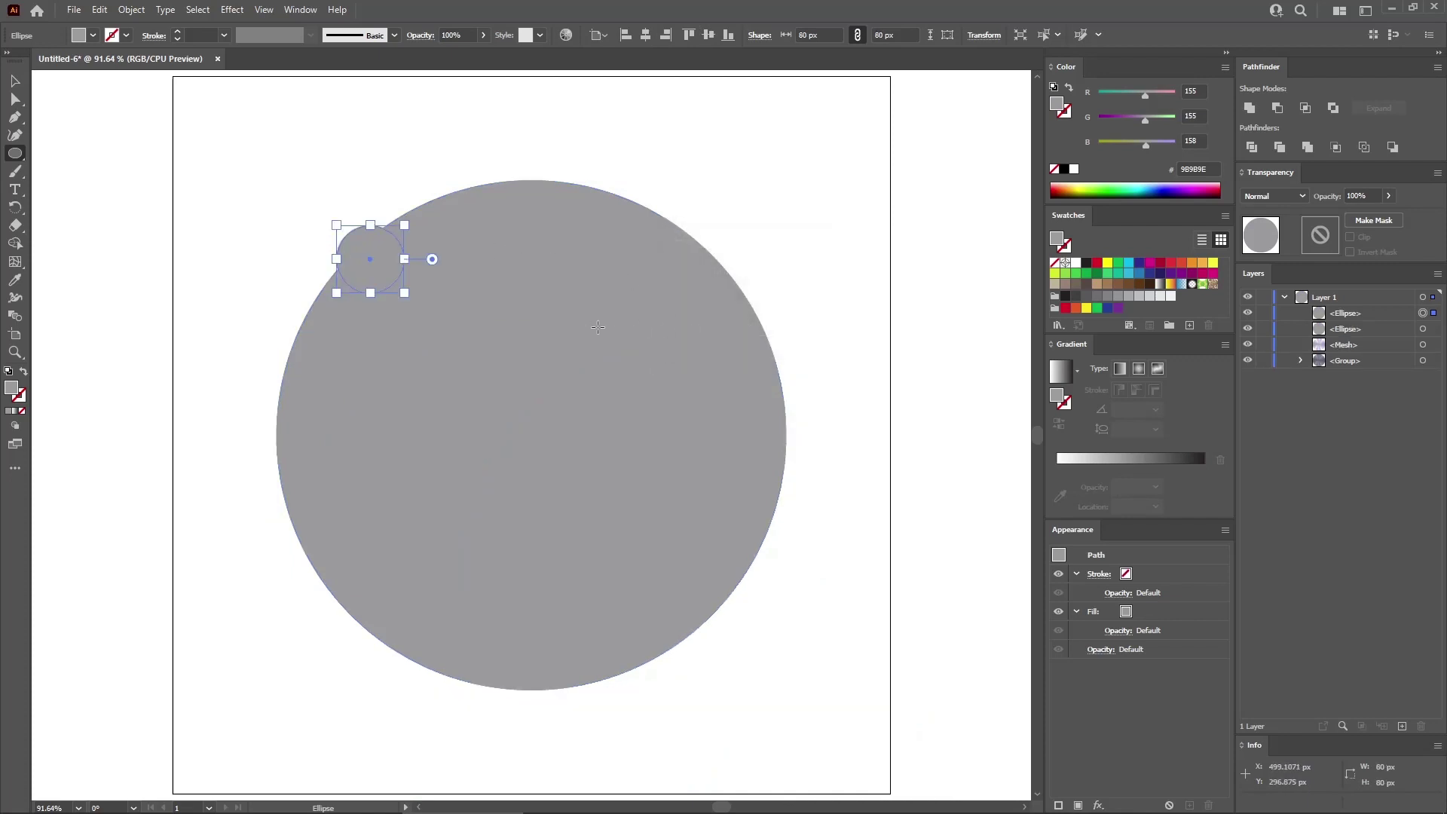
left_click(707, 37)
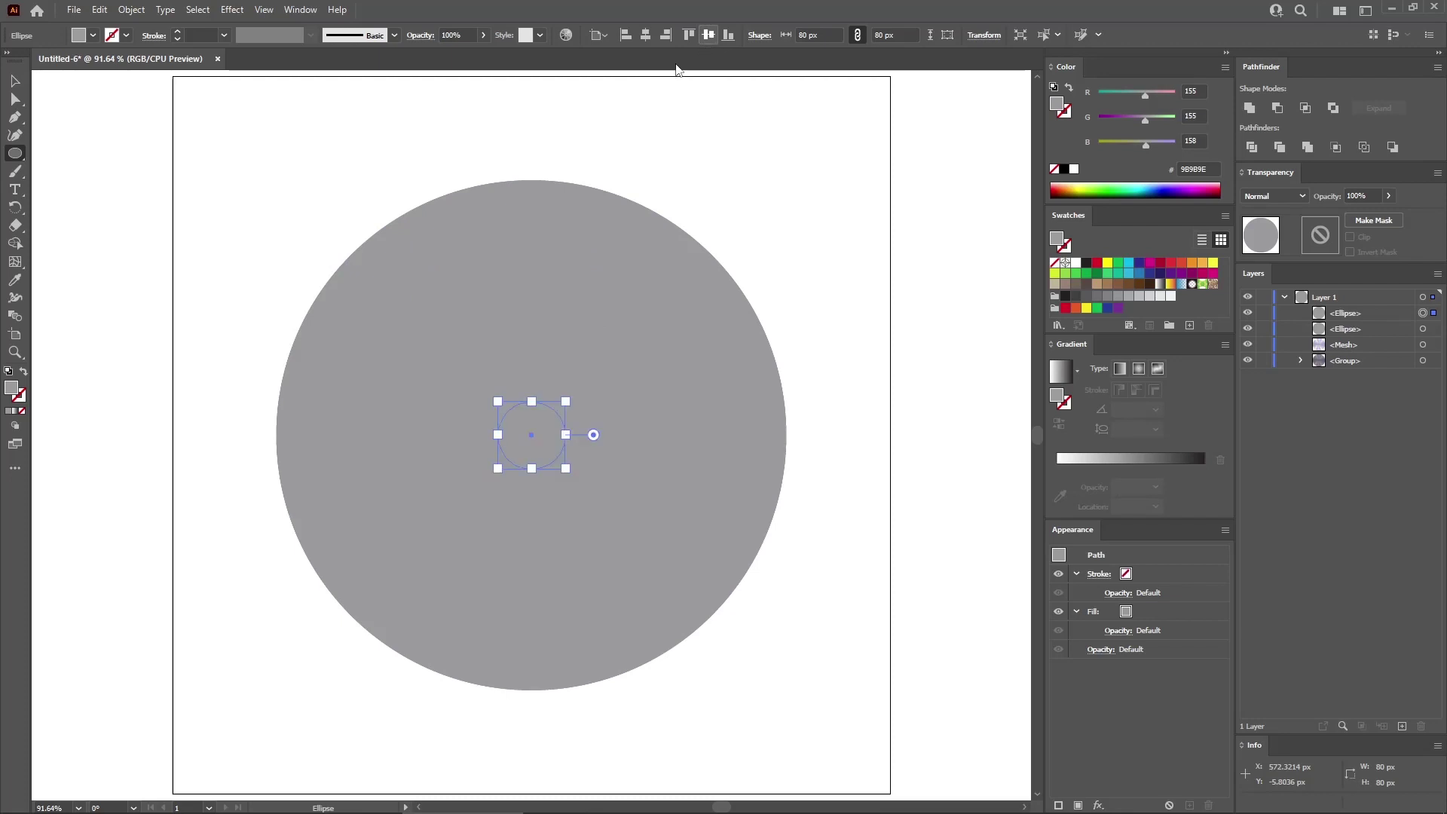
Cut the small circle from the large one with Minus Front and duplicate the ring
left_click(15, 81)
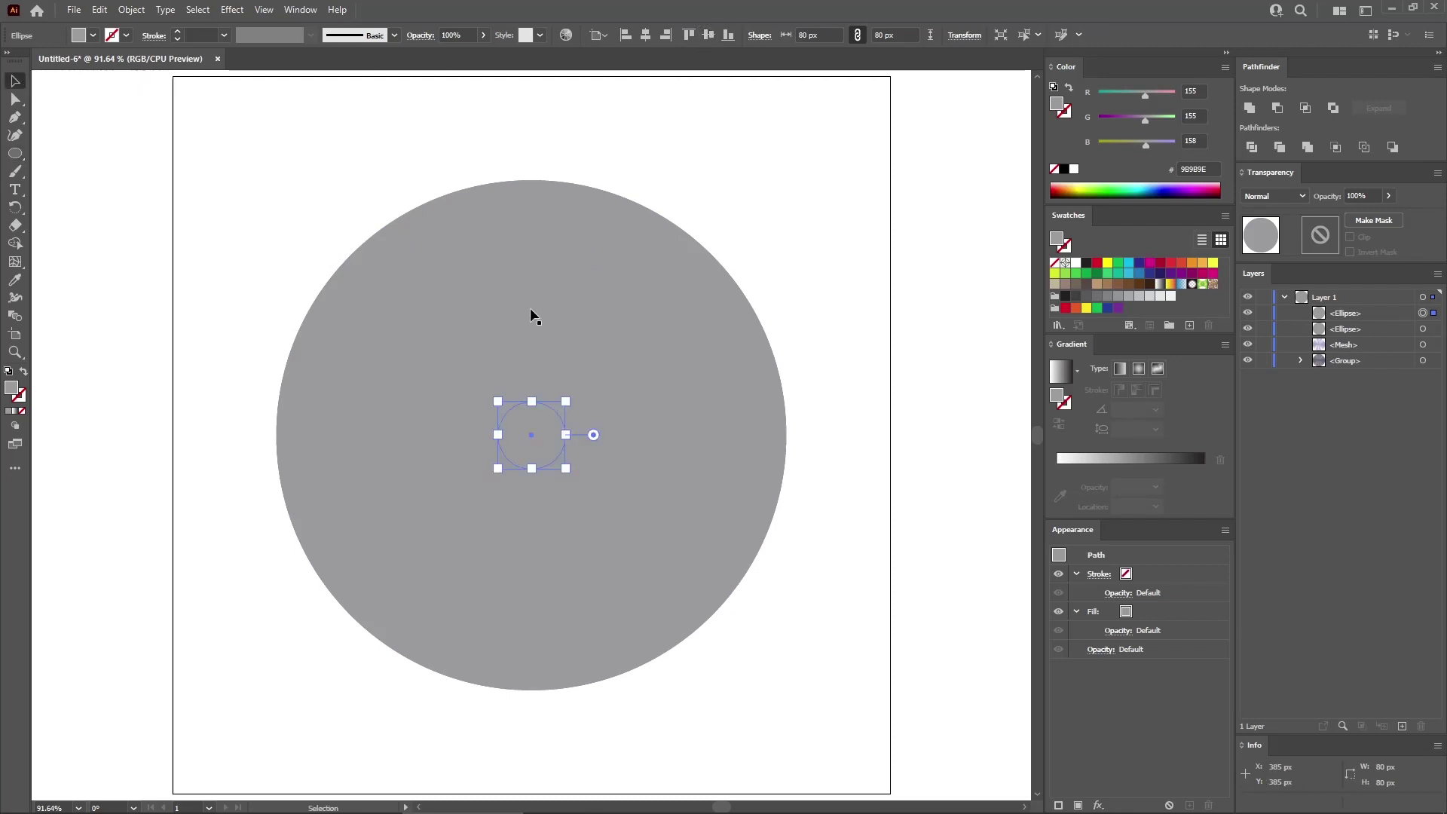
left_click(566, 313, "shift")
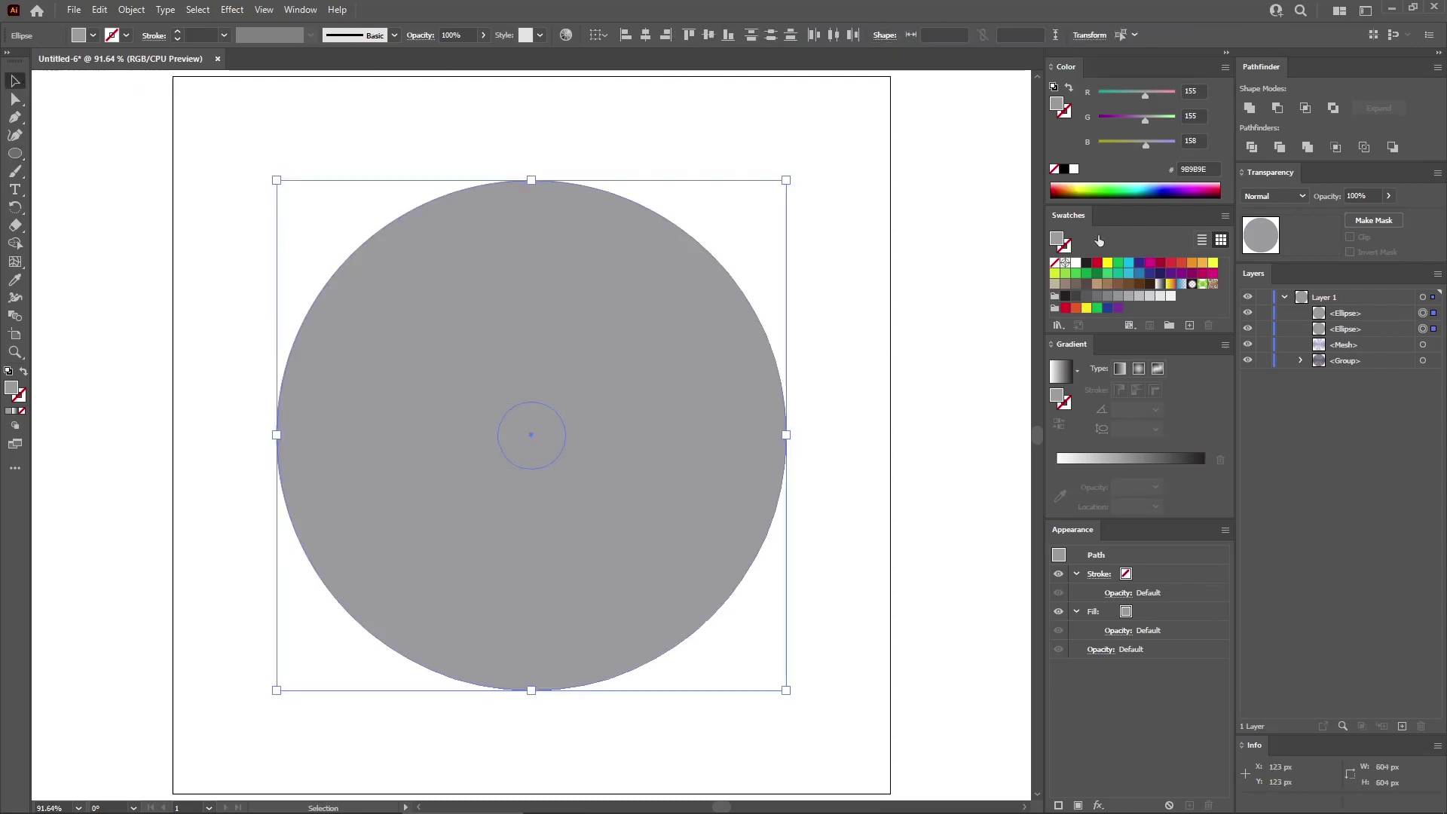
left_click(1278, 113)
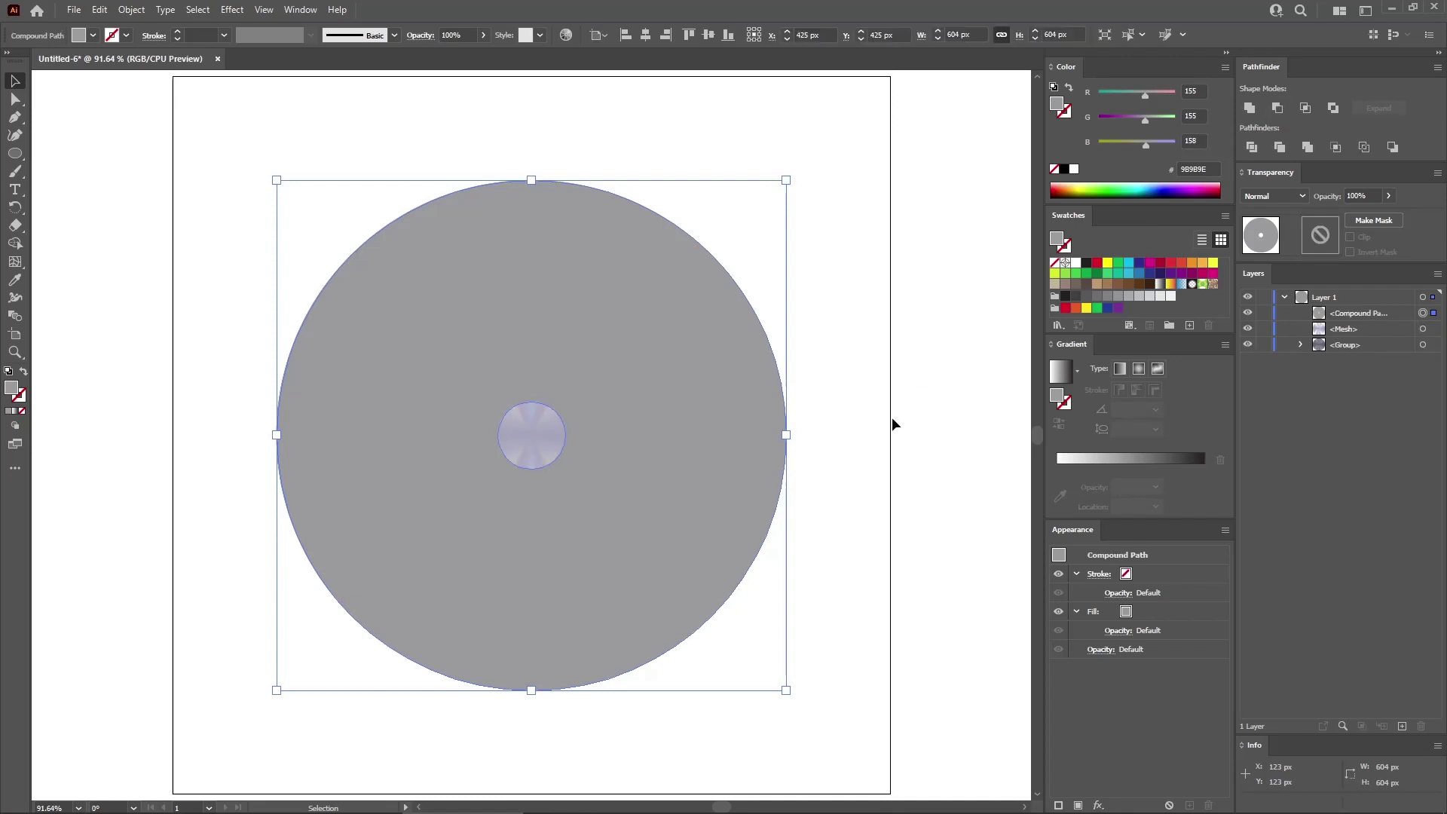
key("a")
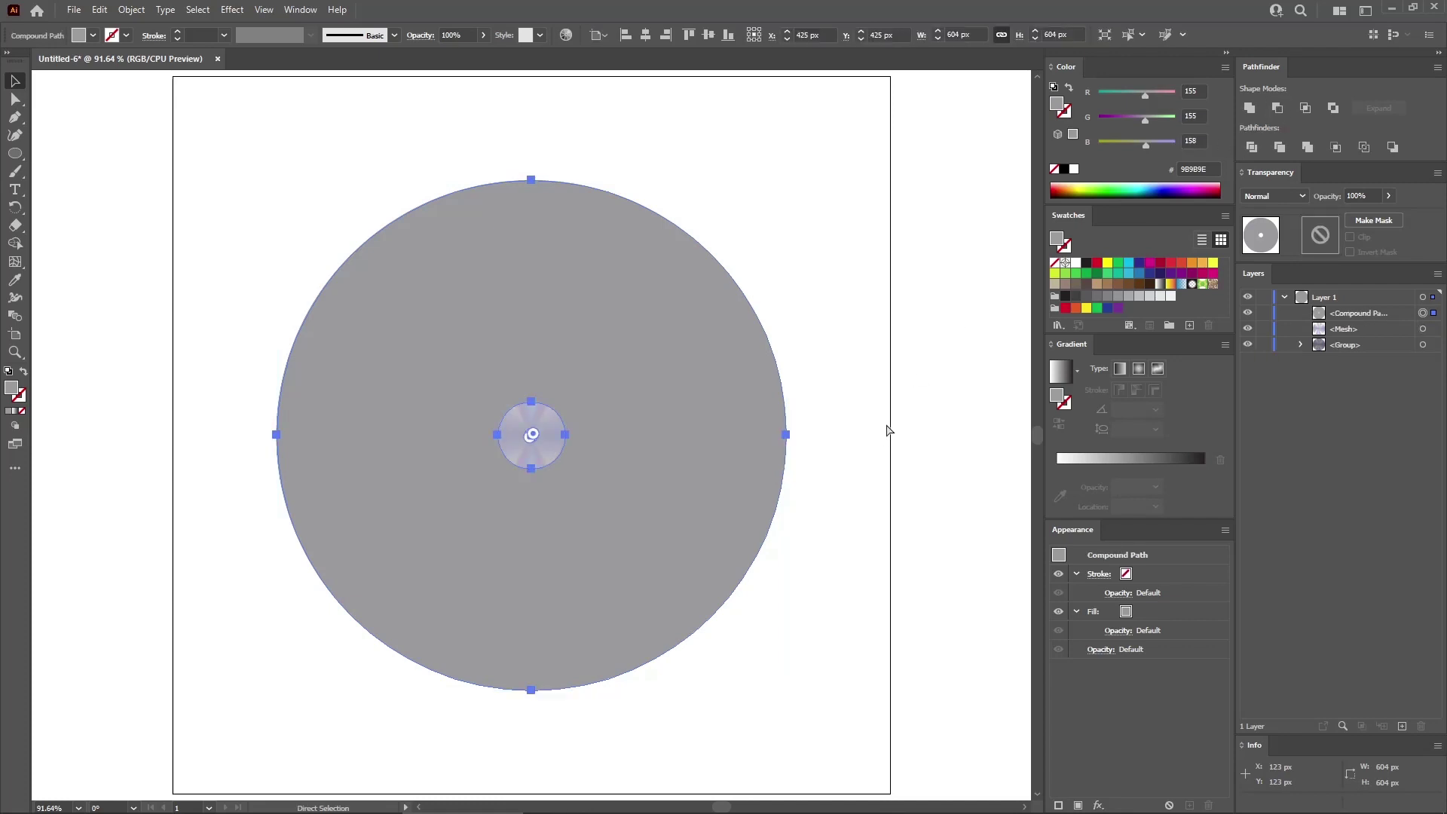
key("ctrl+c")
key("ctrl+f")
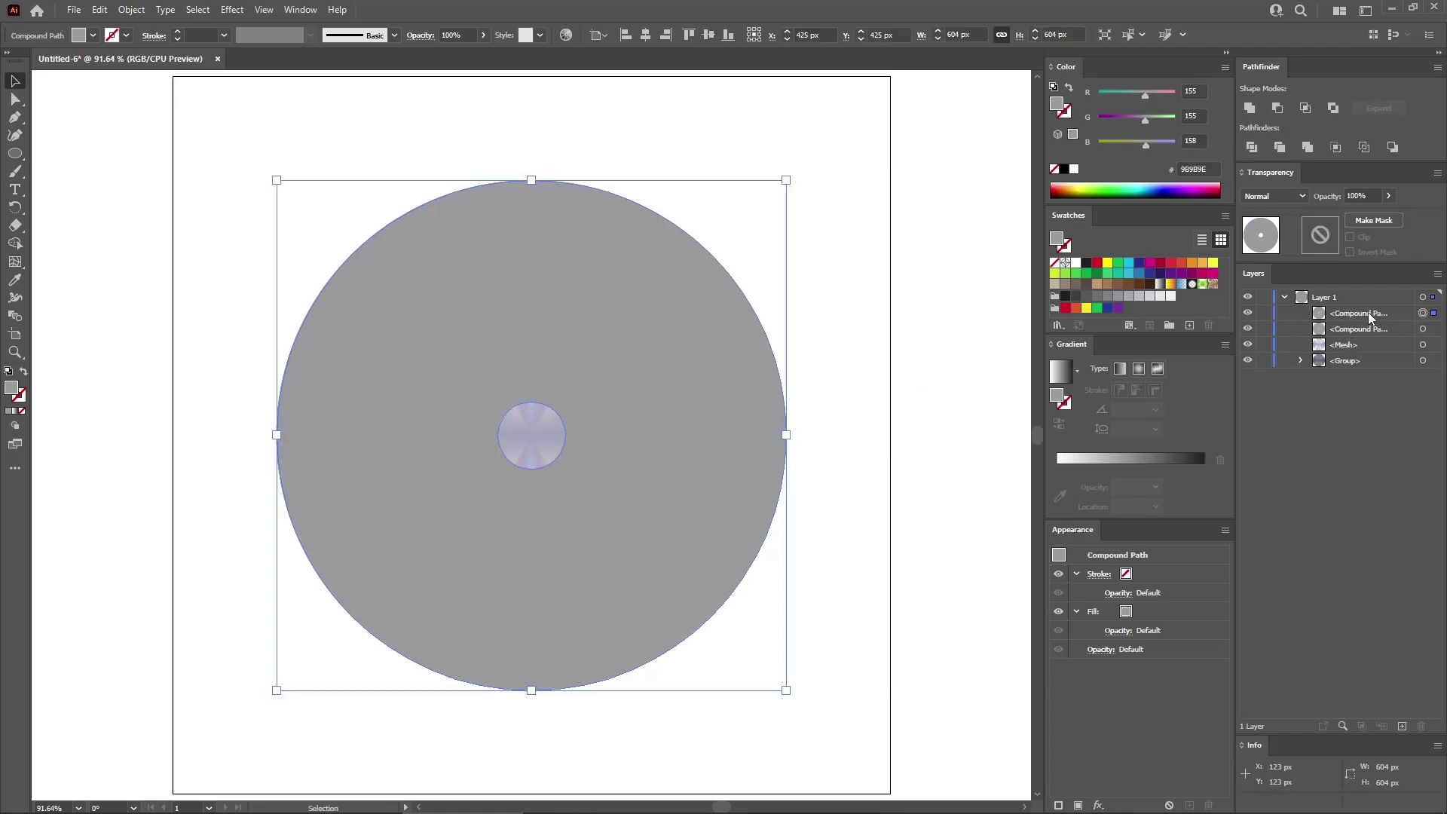
Move the ring copy to the bottom, group the mesh layers, and clip them with the holed disc
left_click_drag(1359, 316, 1362, 367)
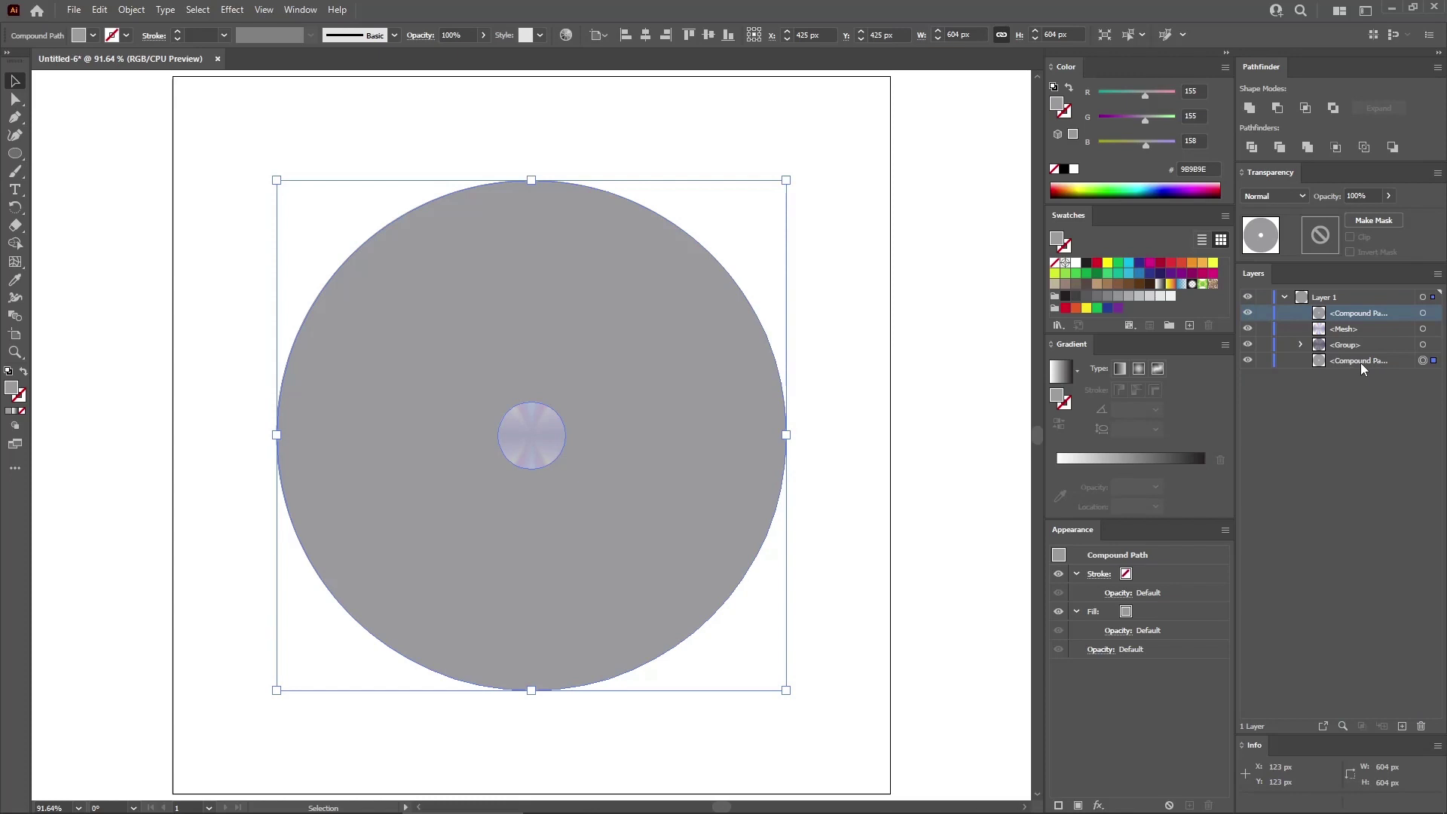
left_click(1422, 330)
left_click(1422, 345, "shift")
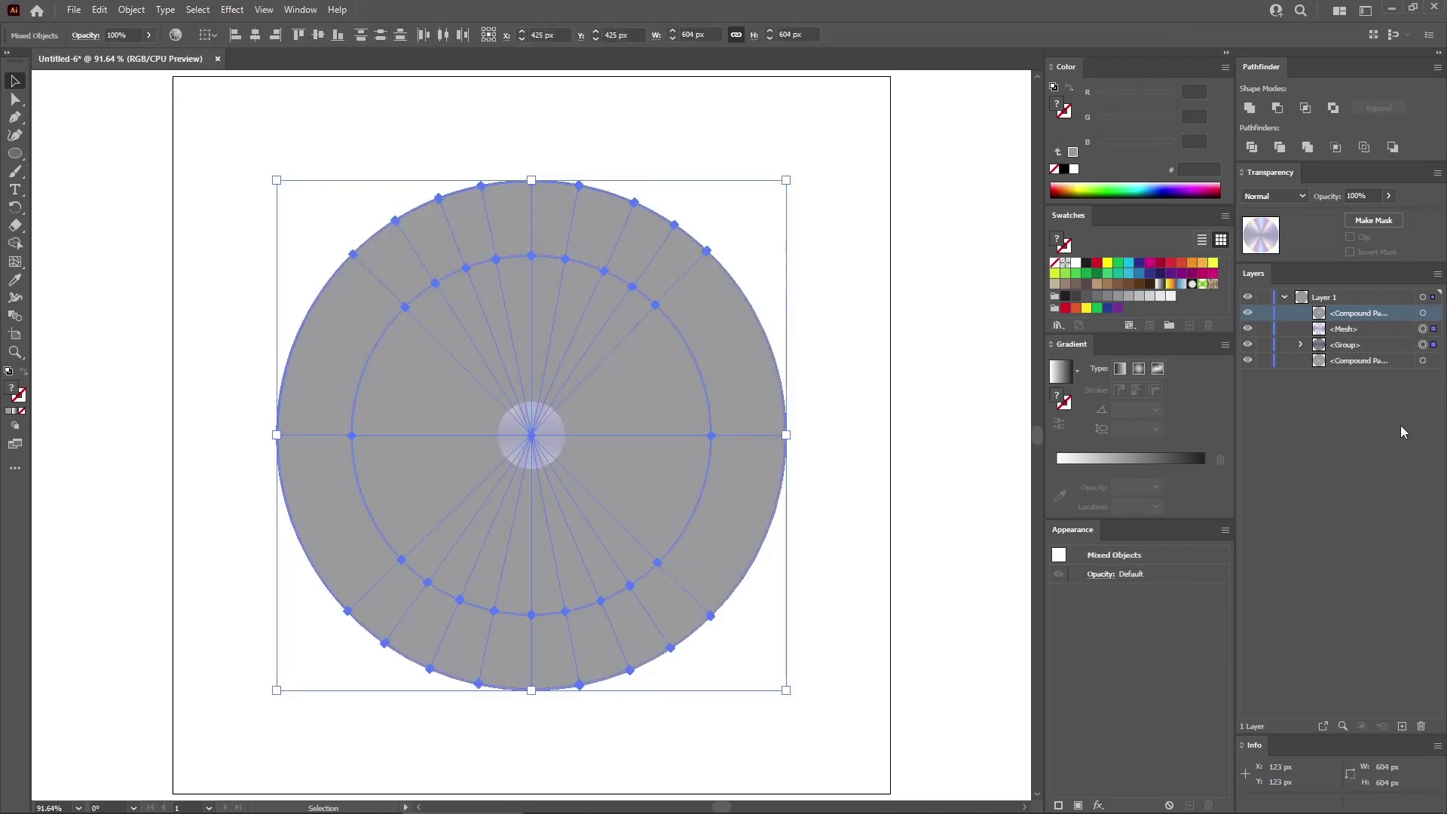
key("ctrl+g")
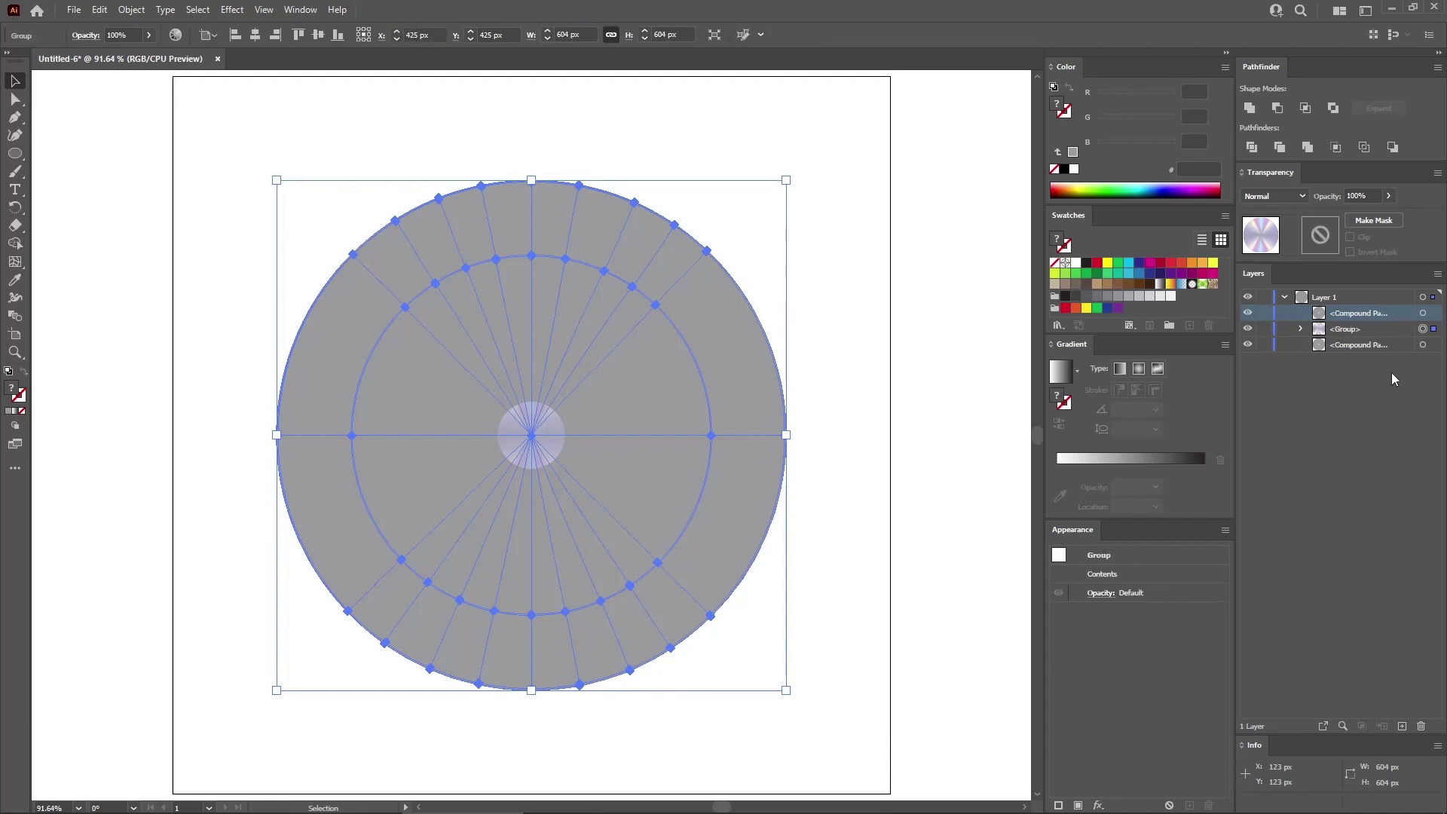
left_click(1423, 318, "shift")
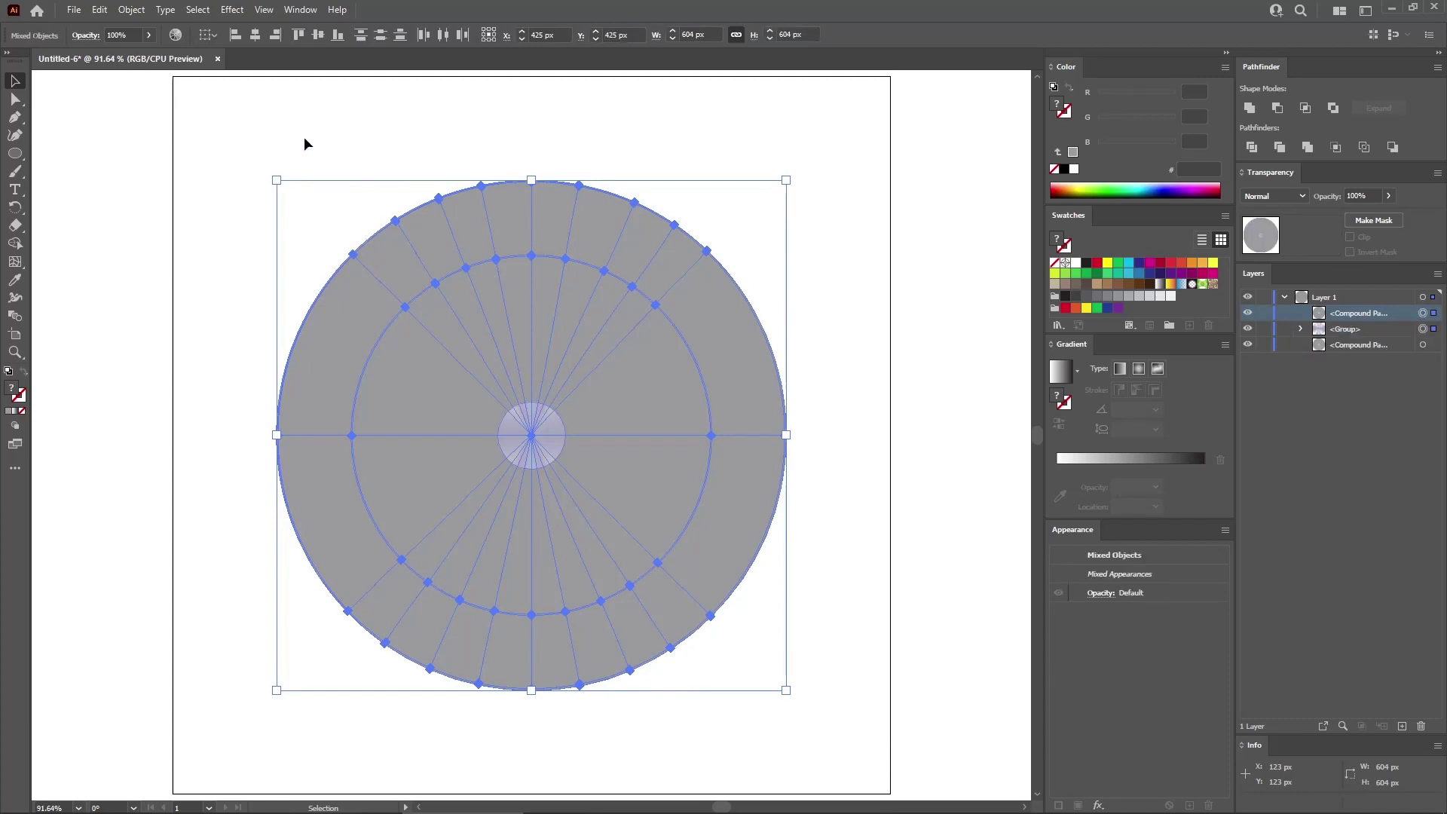
left_click(134, 10)
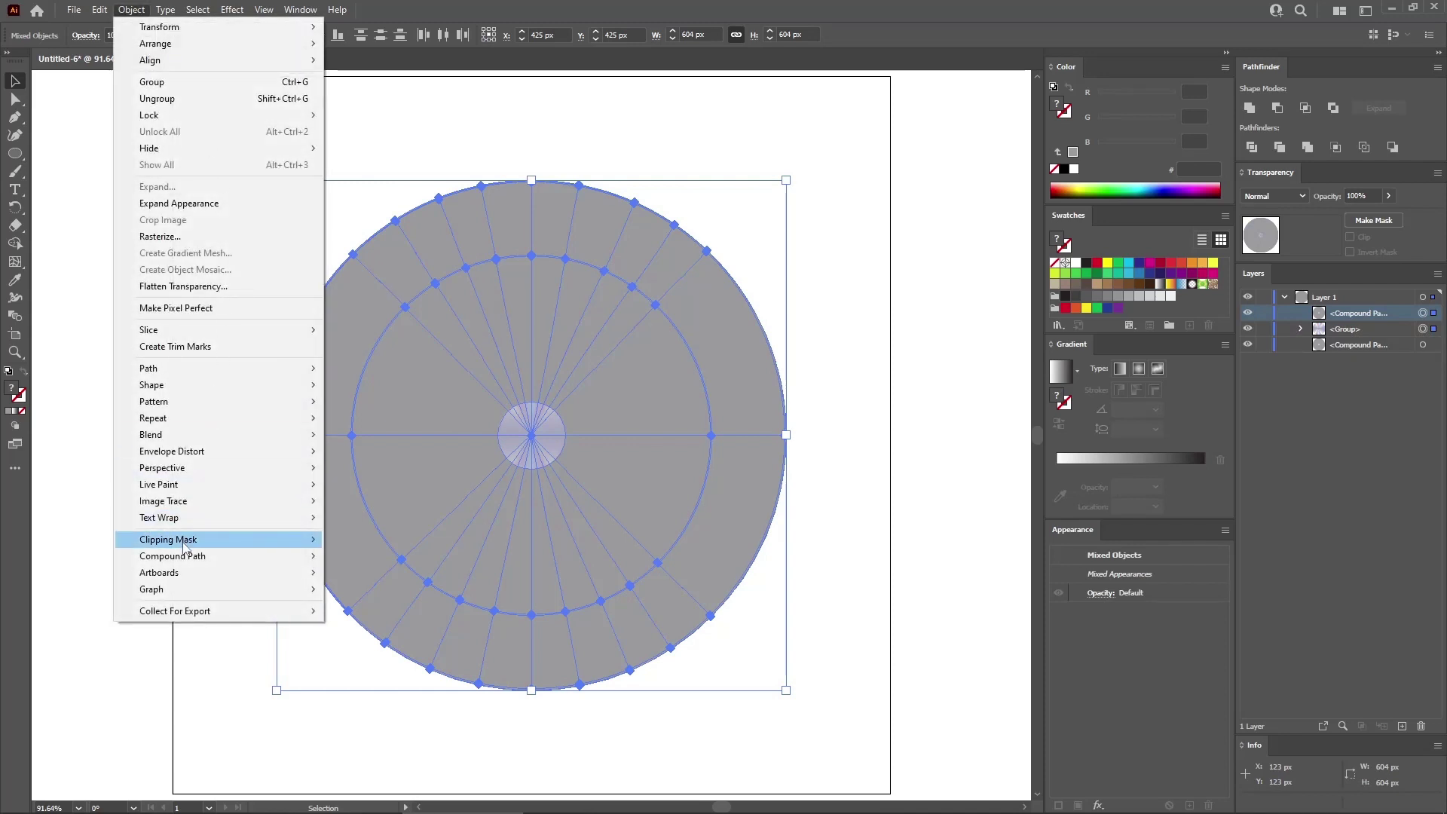
mouse_move(184, 539)
left_click(383, 543)
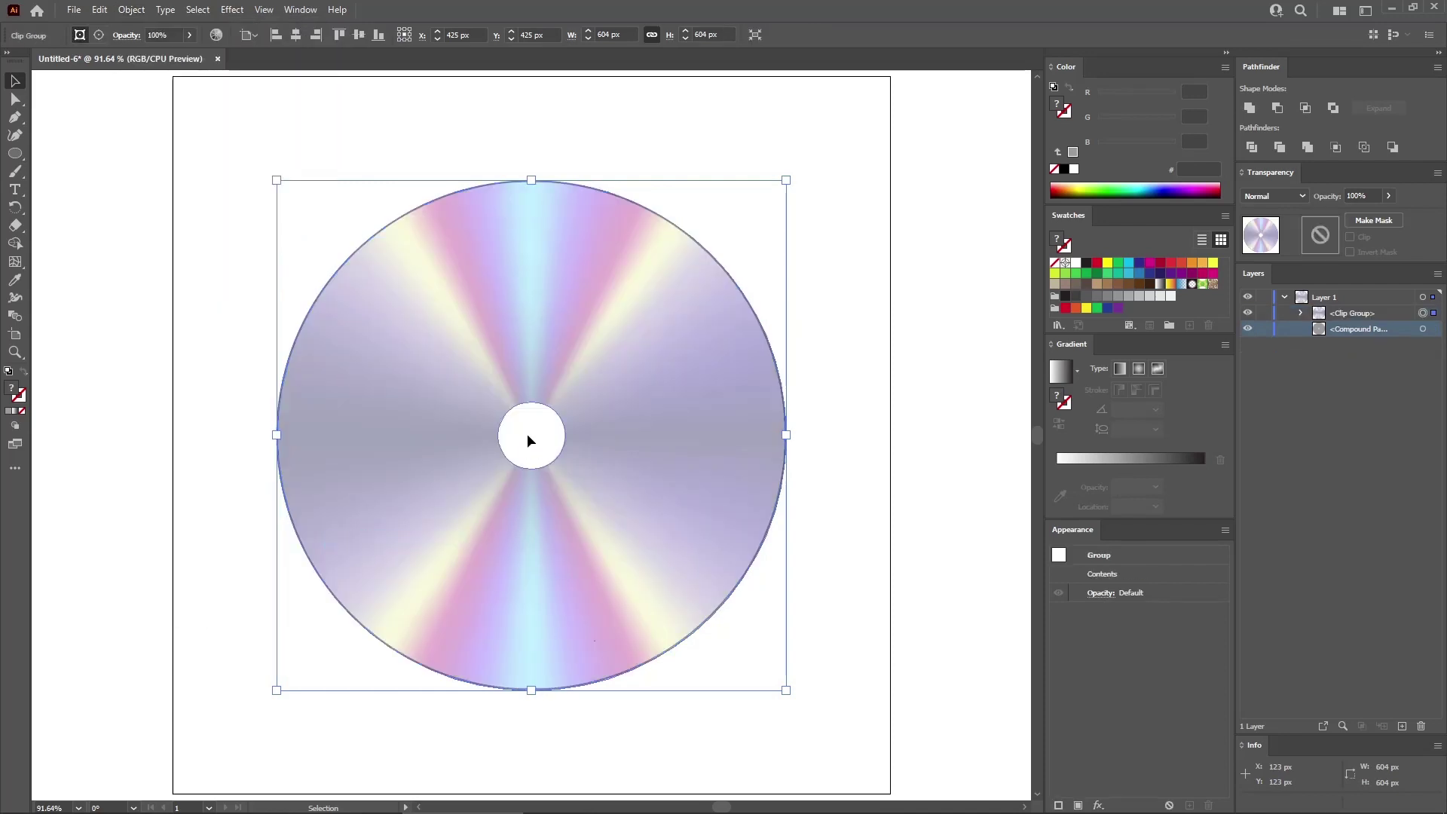
left_click(799, 447)
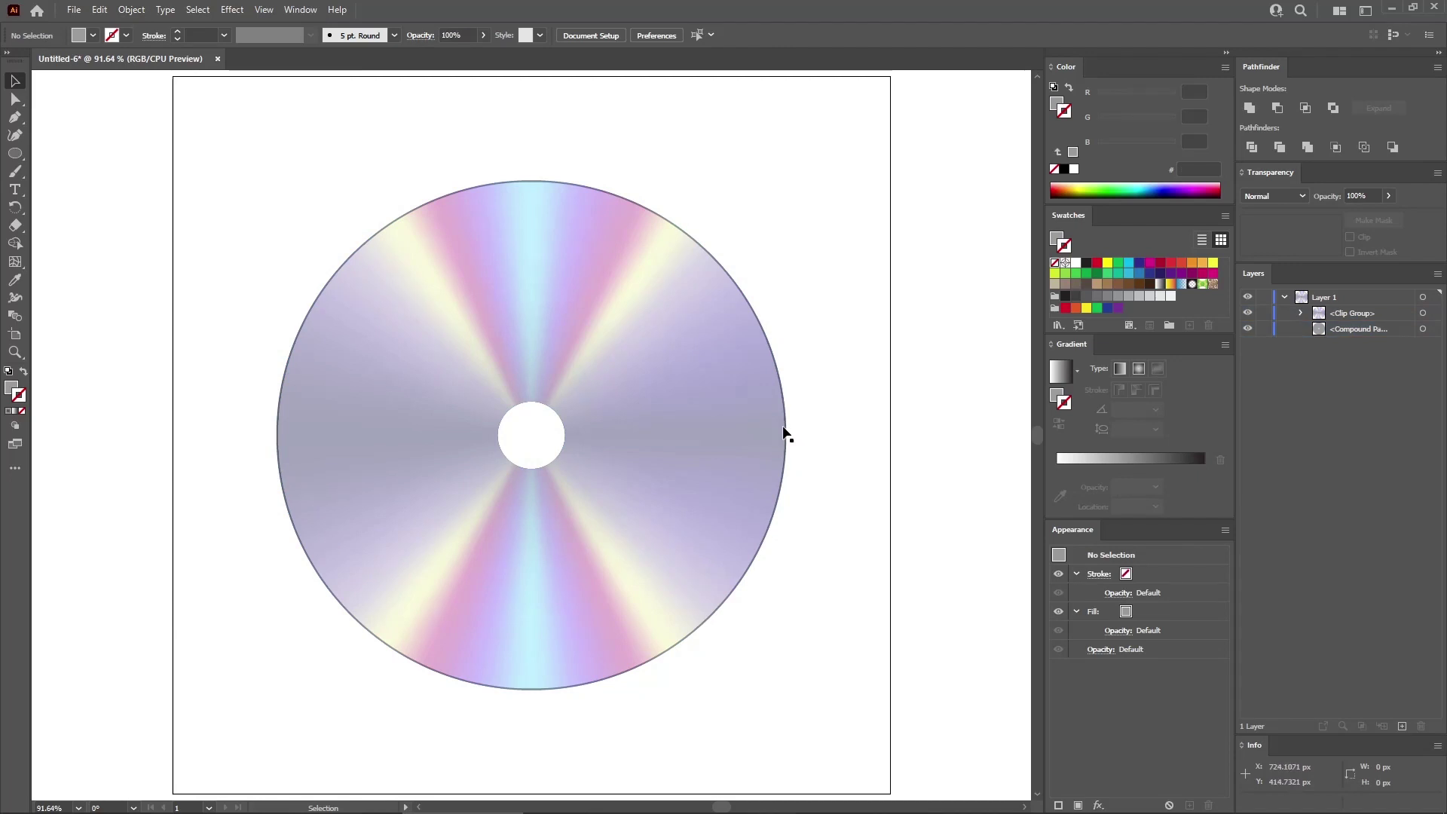
Draw an 80 px circle centred on the artboard over the CD's hole
left_click(16, 154)
left_click(486, 373)
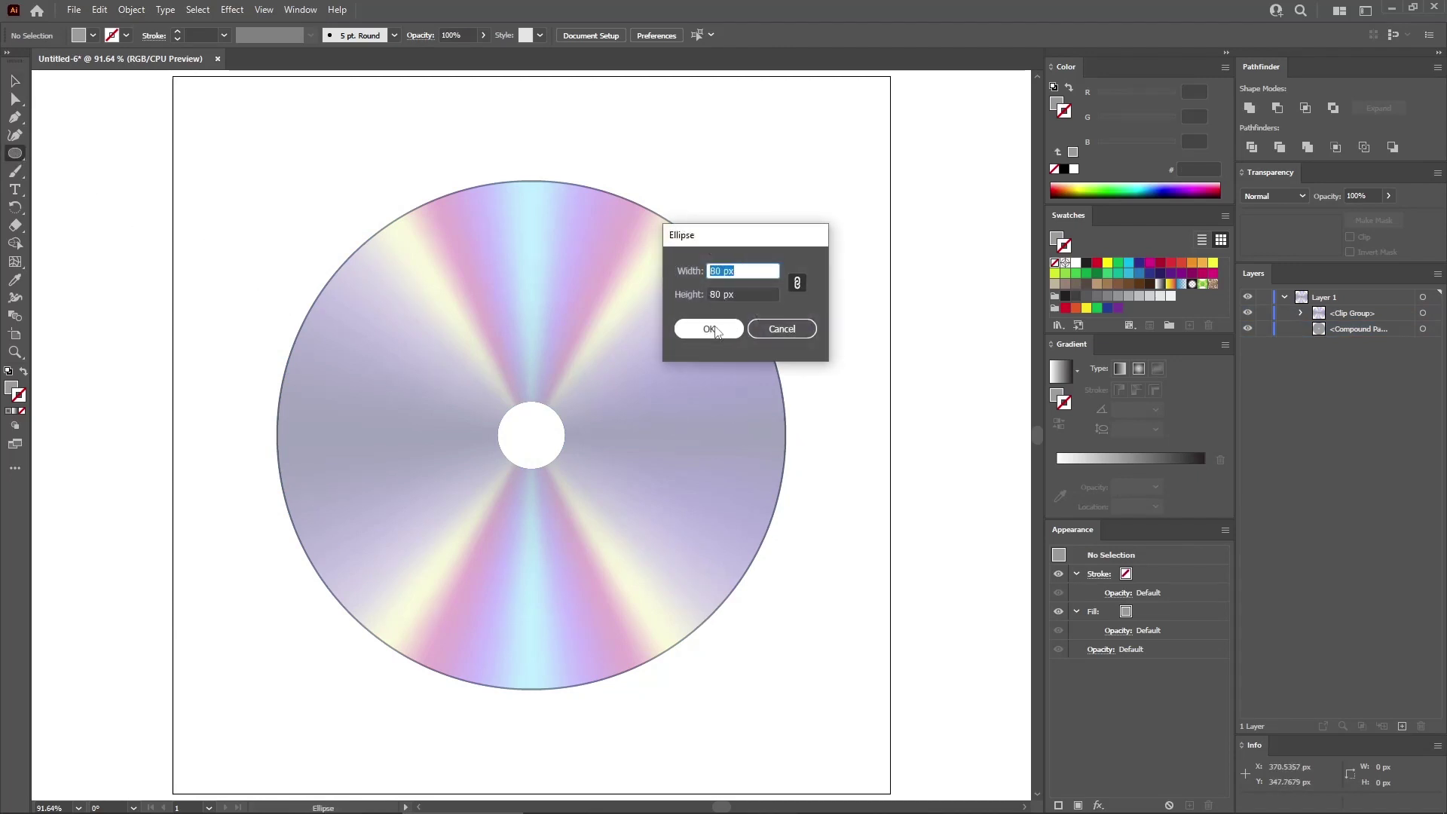
left_click(716, 329)
left_click(645, 35)
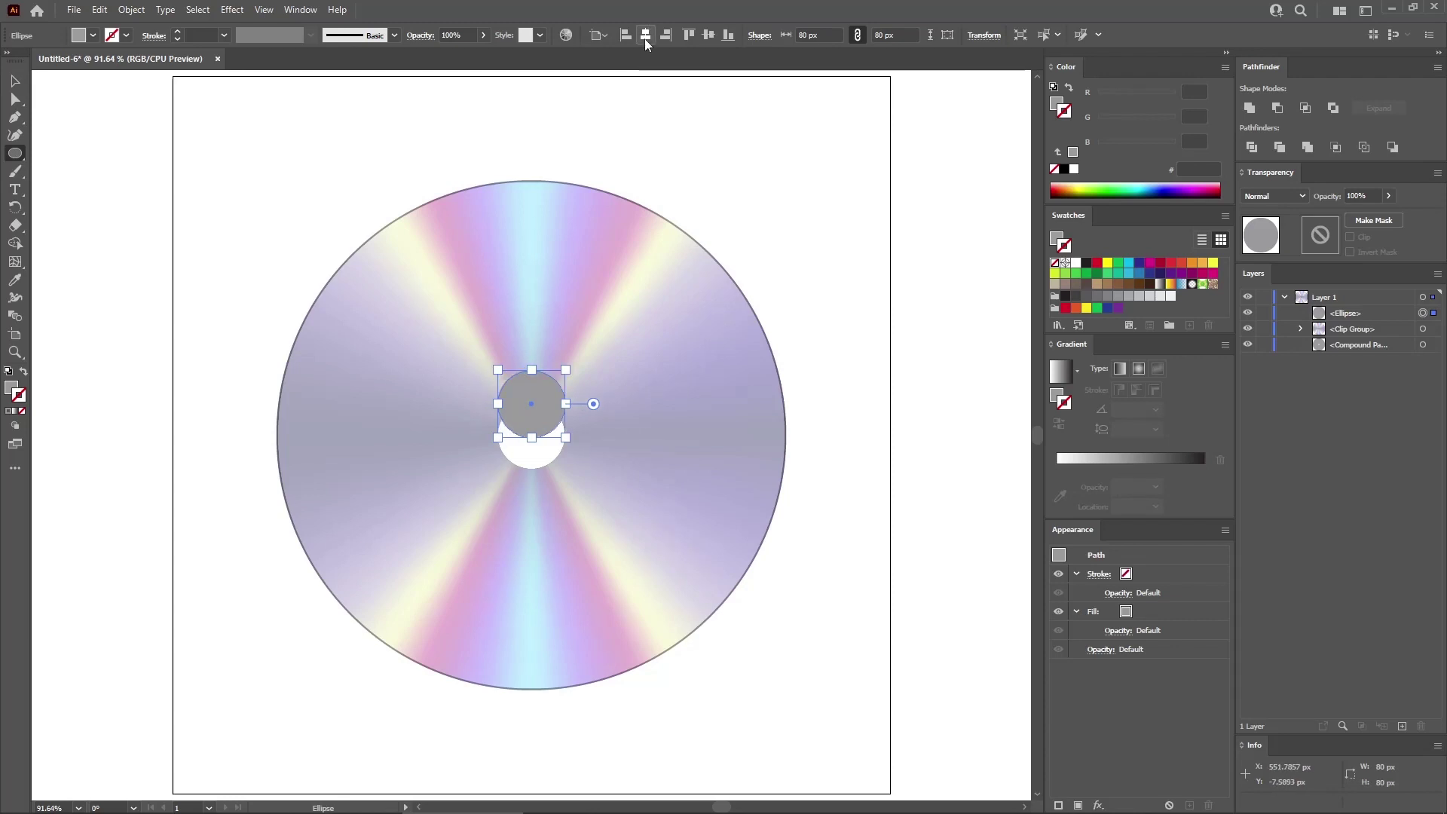
left_click(707, 34)
Remove the circle's fill and give it a 5 pt stroke
left_click(1176, 612)
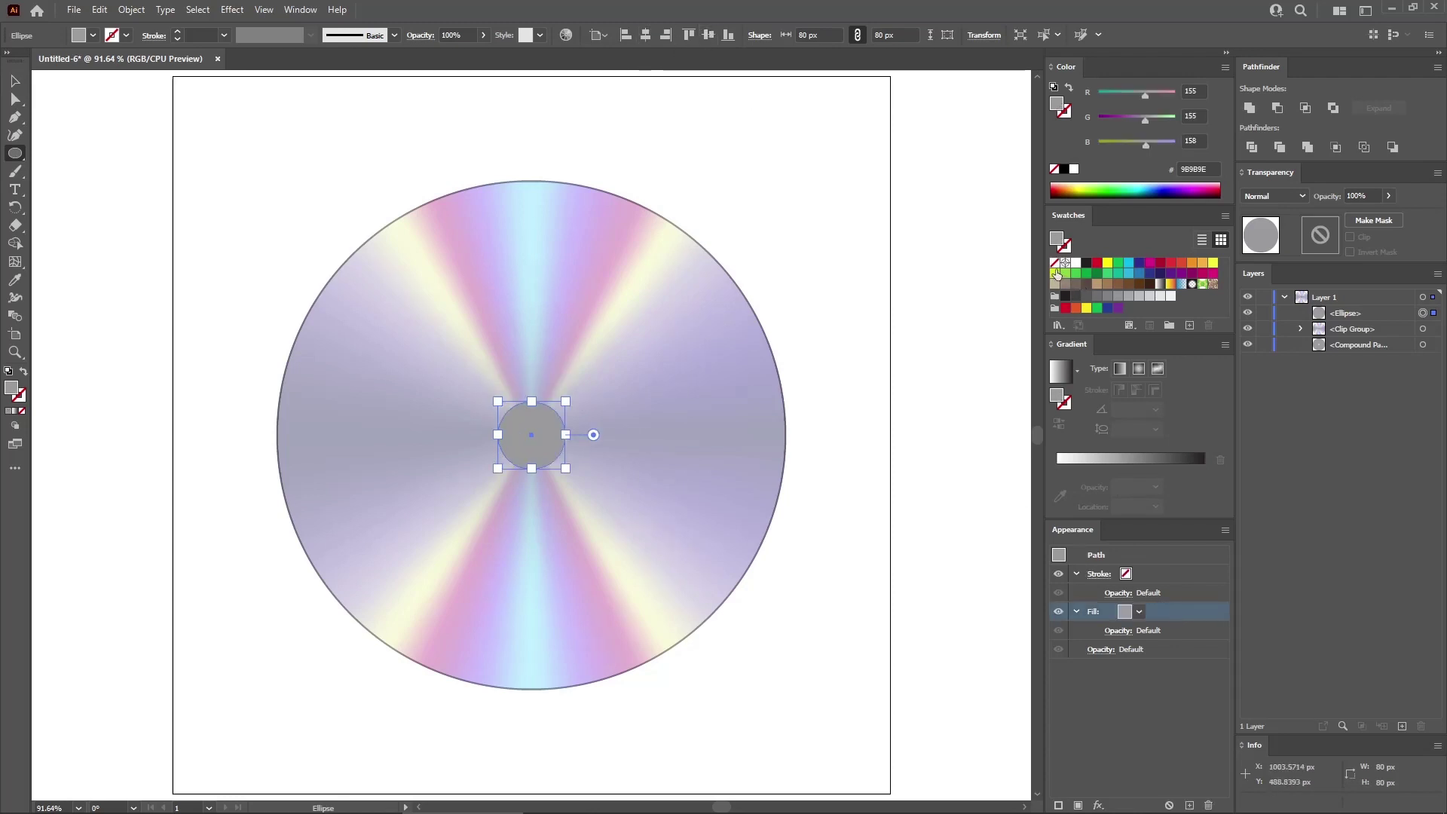
left_click(1054, 262)
left_click(1180, 575)
left_click(1197, 574)
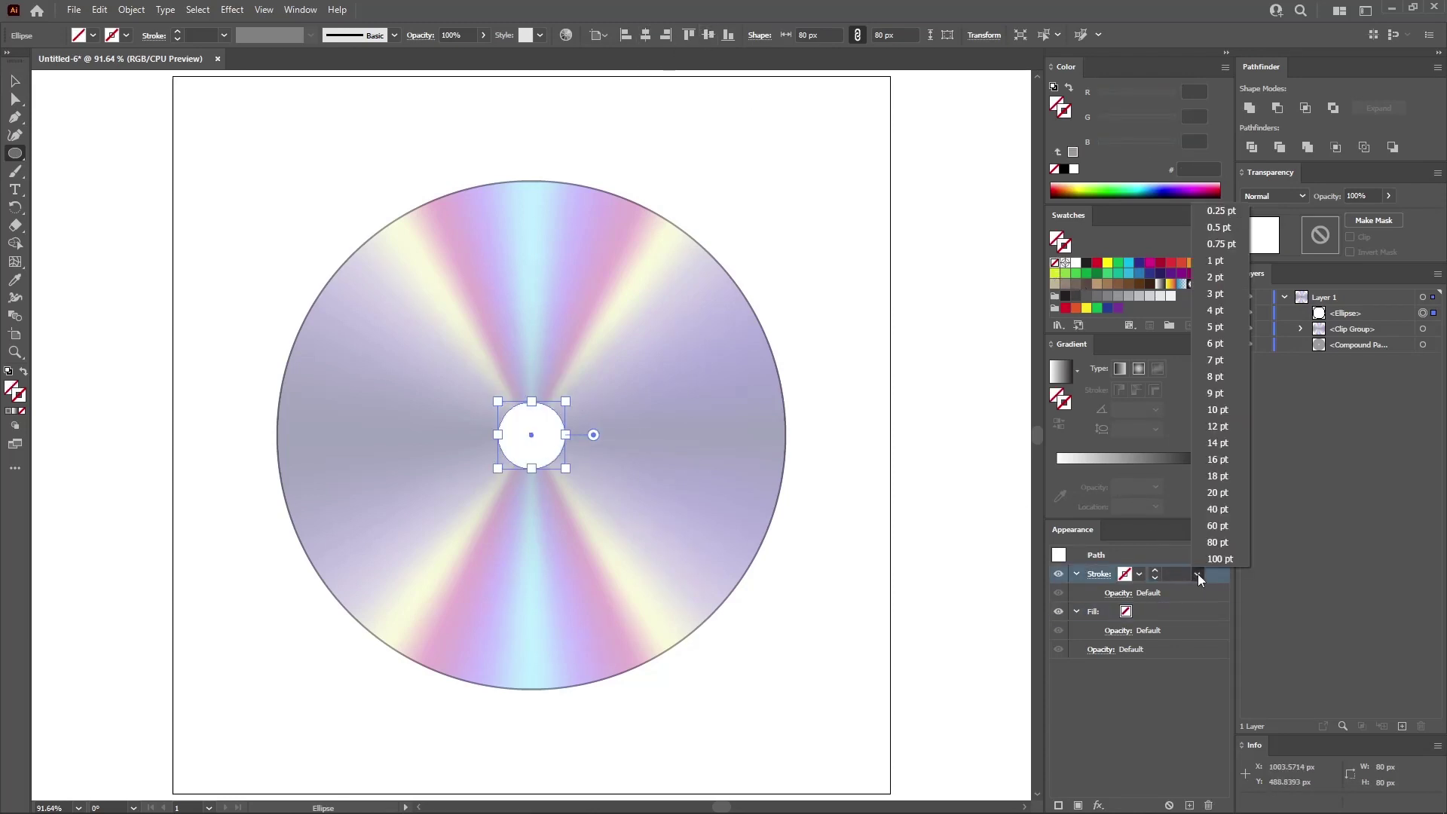
left_click(1220, 329)
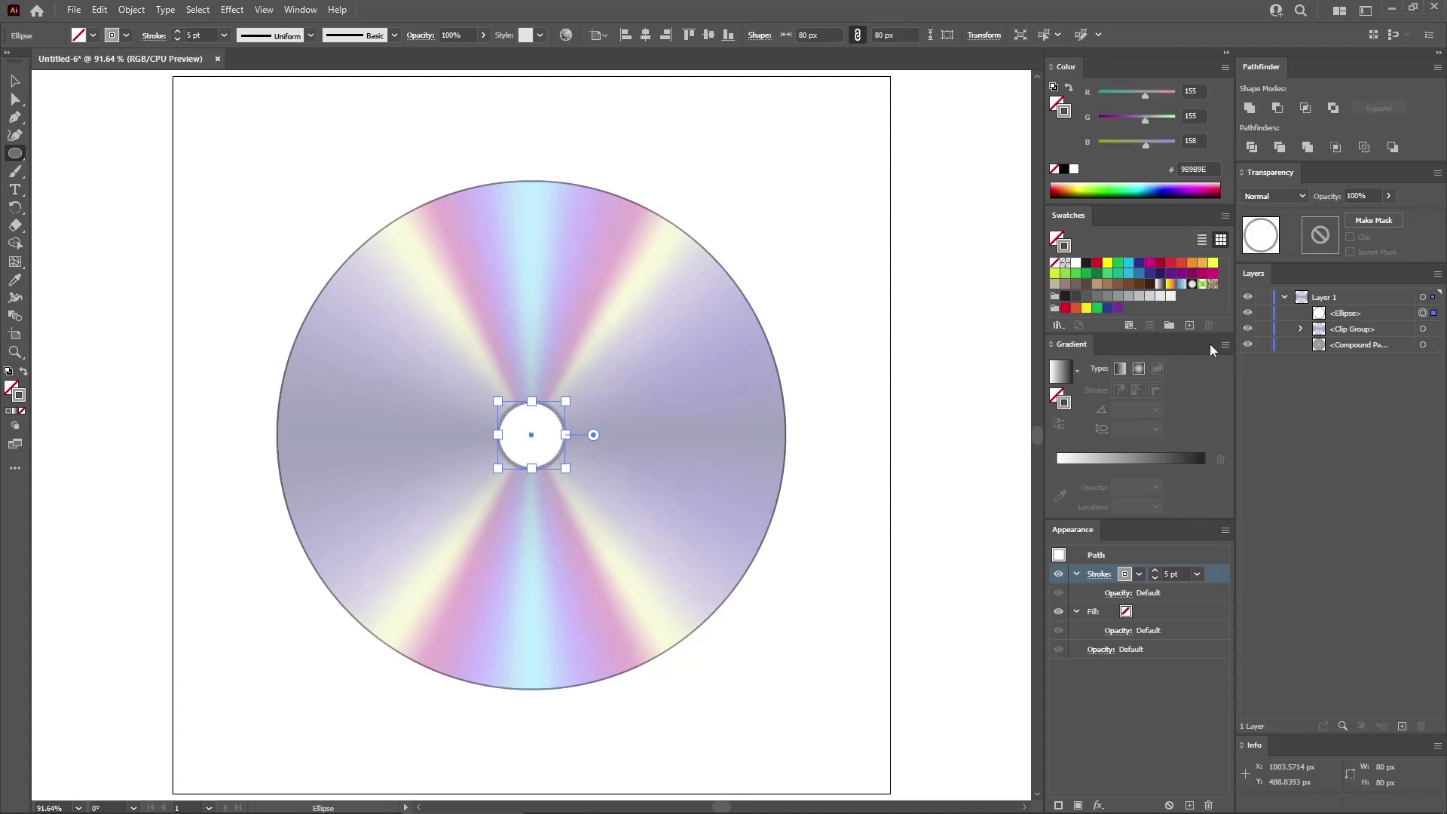
Colour the stroke RGB 234/237/242 and align it to the outside
left_click(1198, 91)
type("234")
left_click(1186, 117)
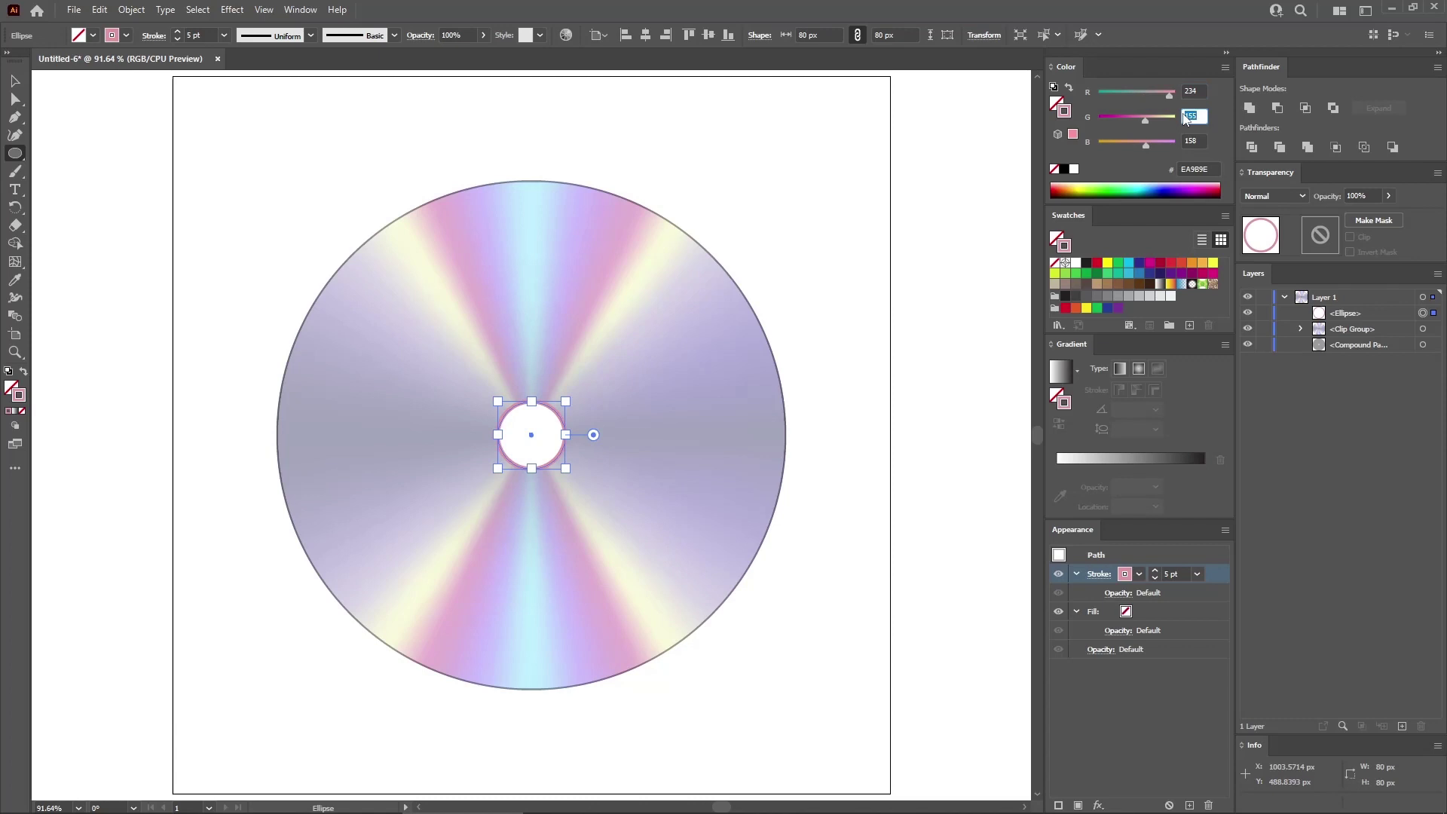
type("237")
key("Tab")
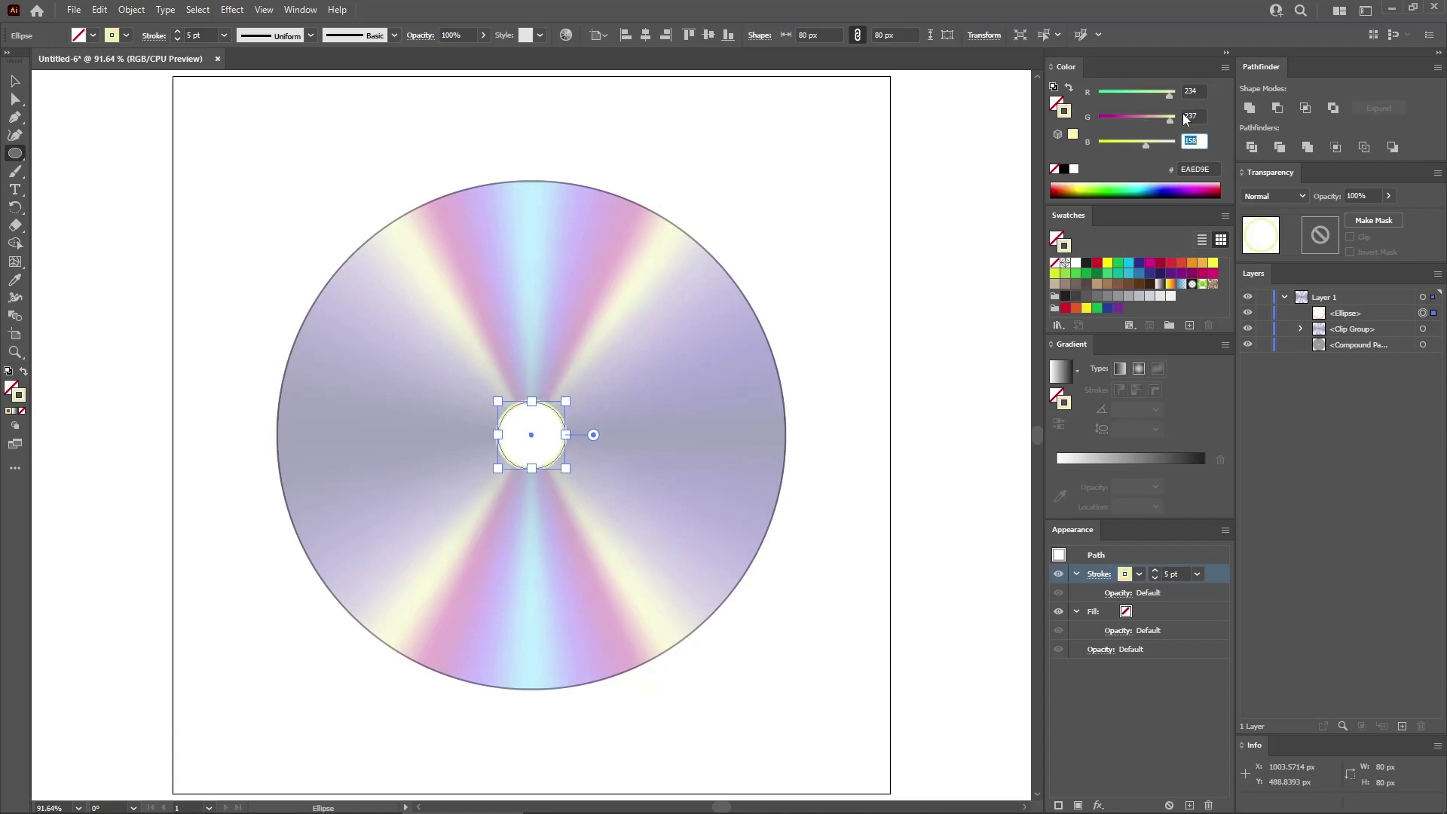
type("242")
key("Return")
left_click(1100, 574)
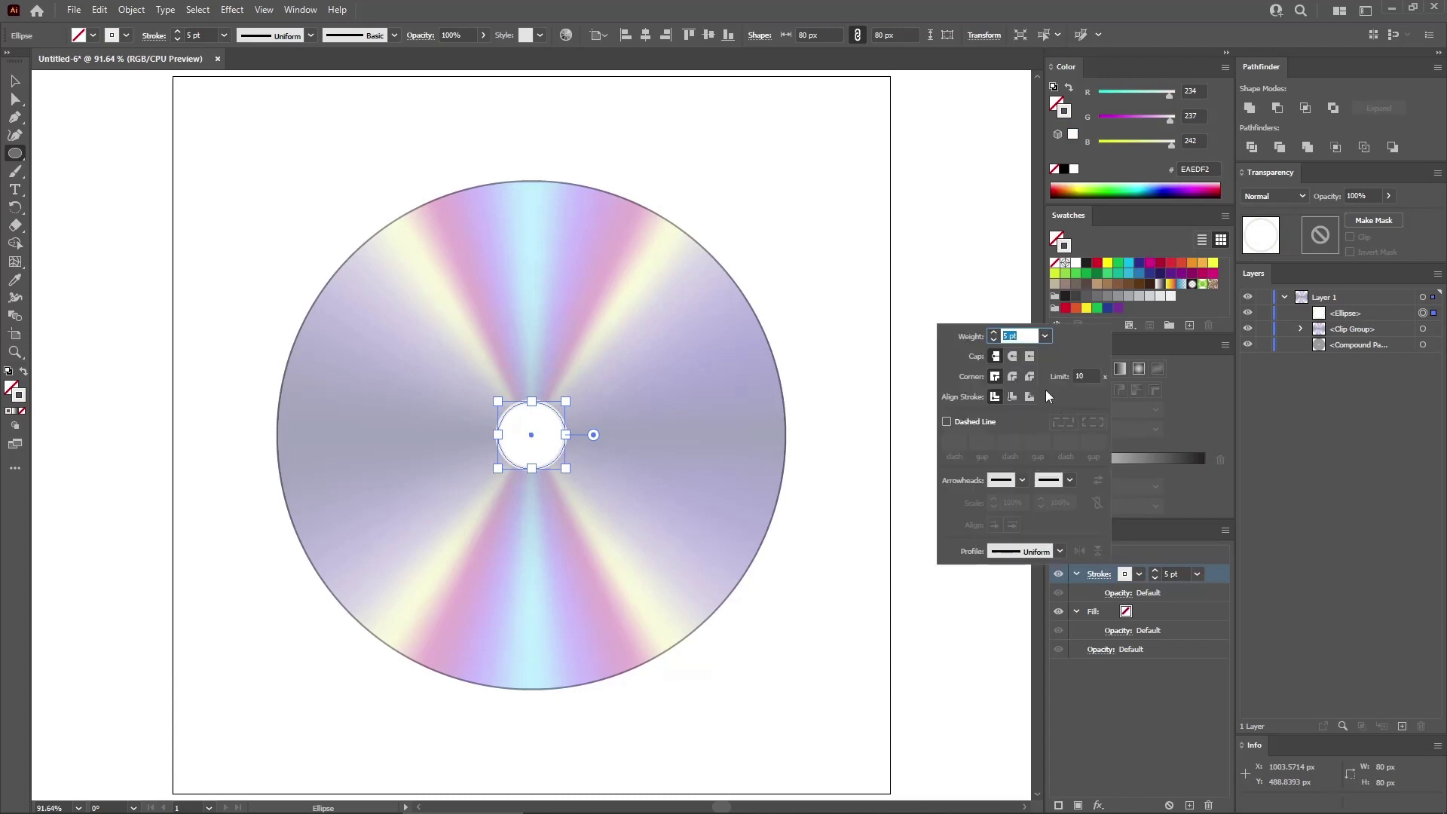
left_click(1029, 396)
left_click(1202, 416)
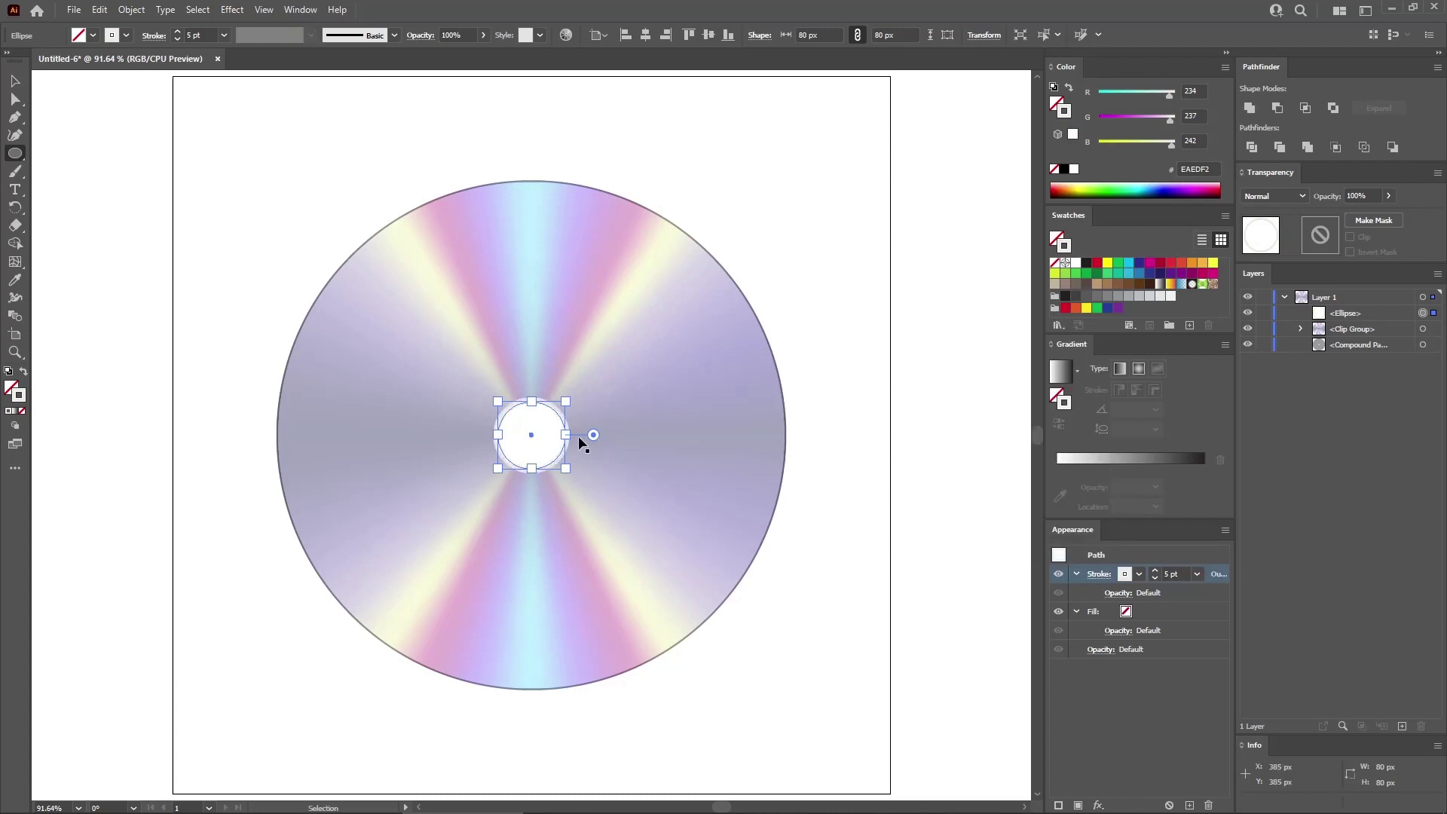
Paste a copy of the circle in front, resized to 100 px with a 30 pt stroke
key("ctrl+f")
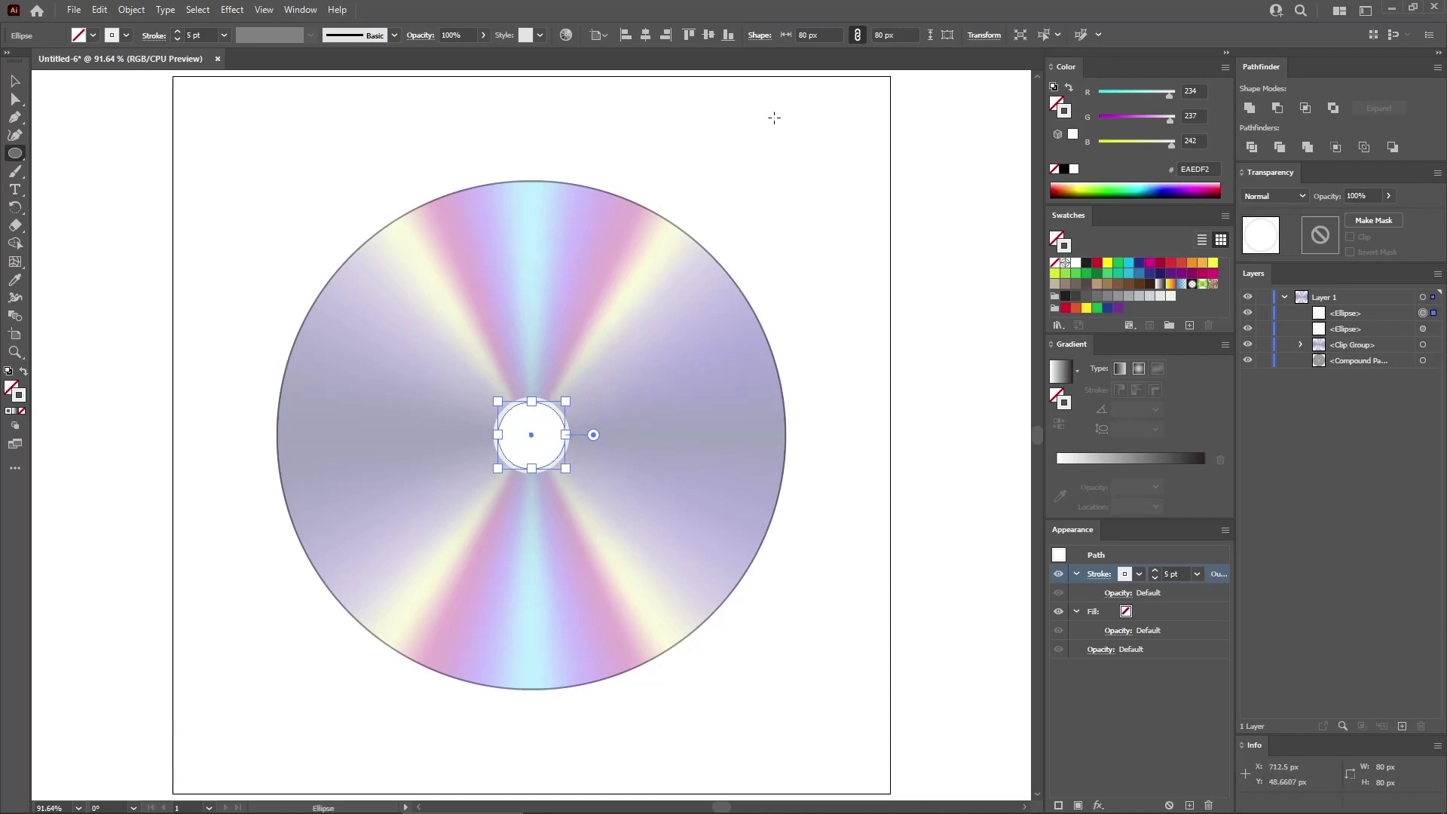
left_click(806, 35)
key("Return")
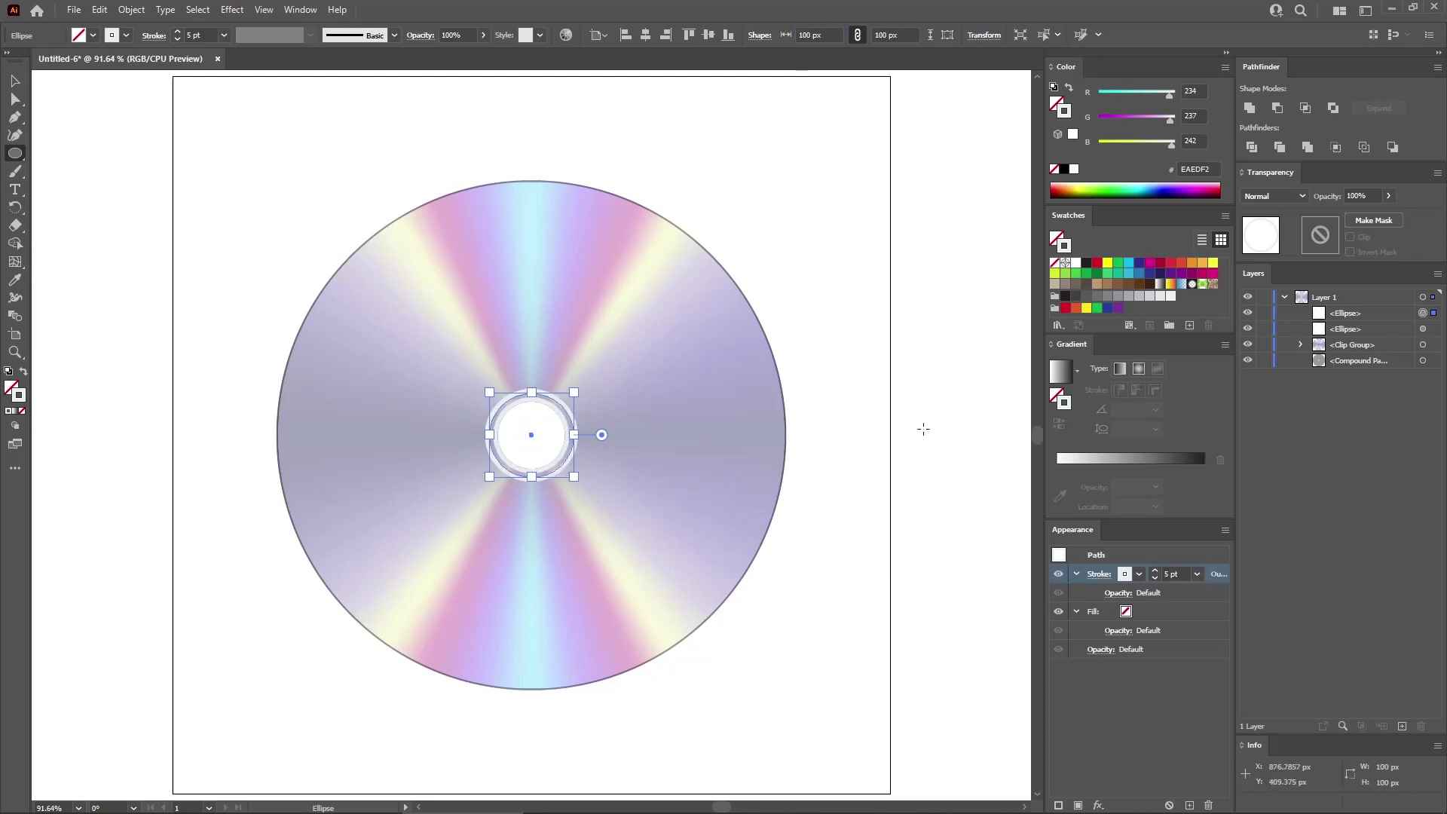
left_click(1187, 574)
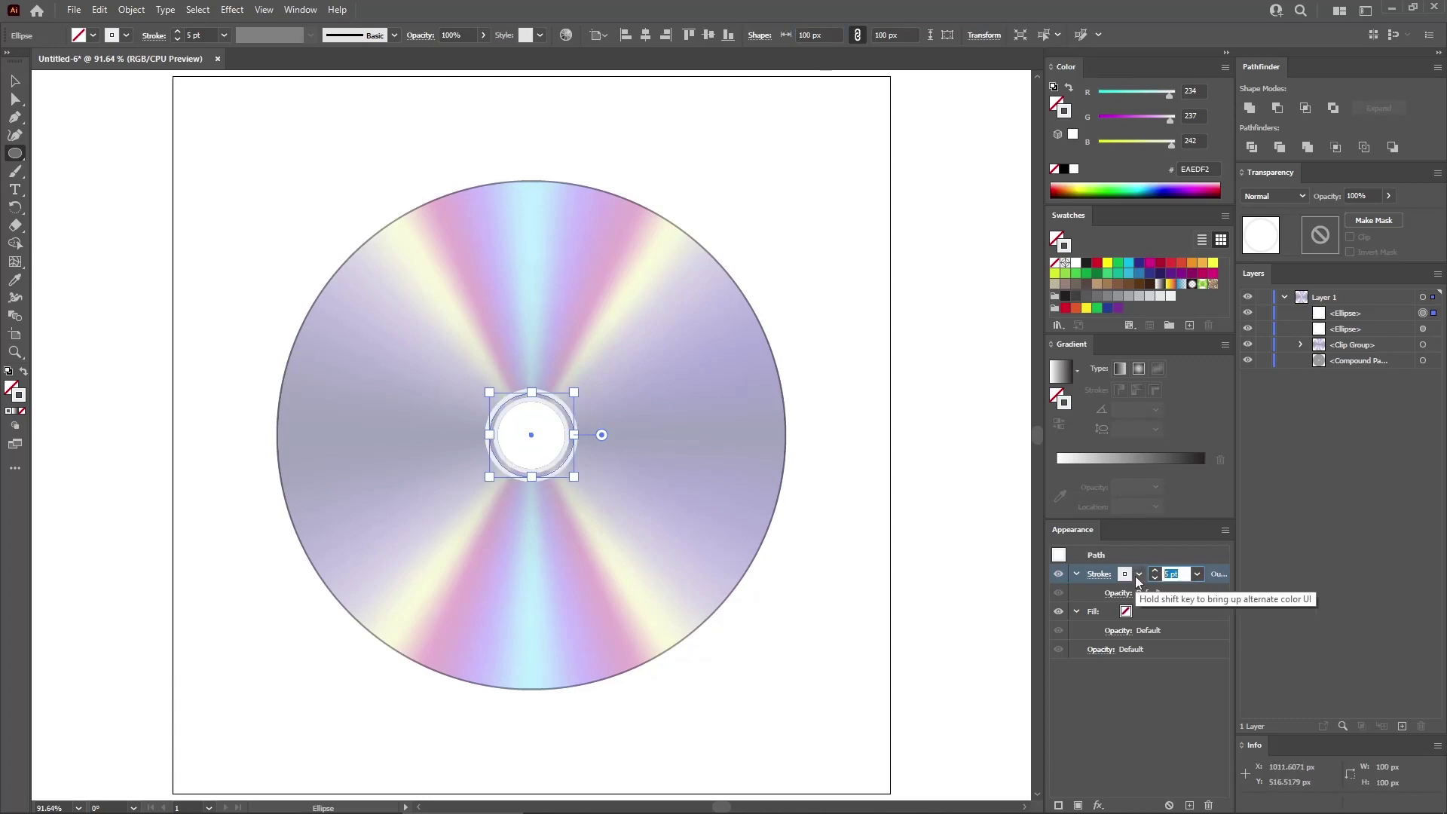
type("30")
key("Return")
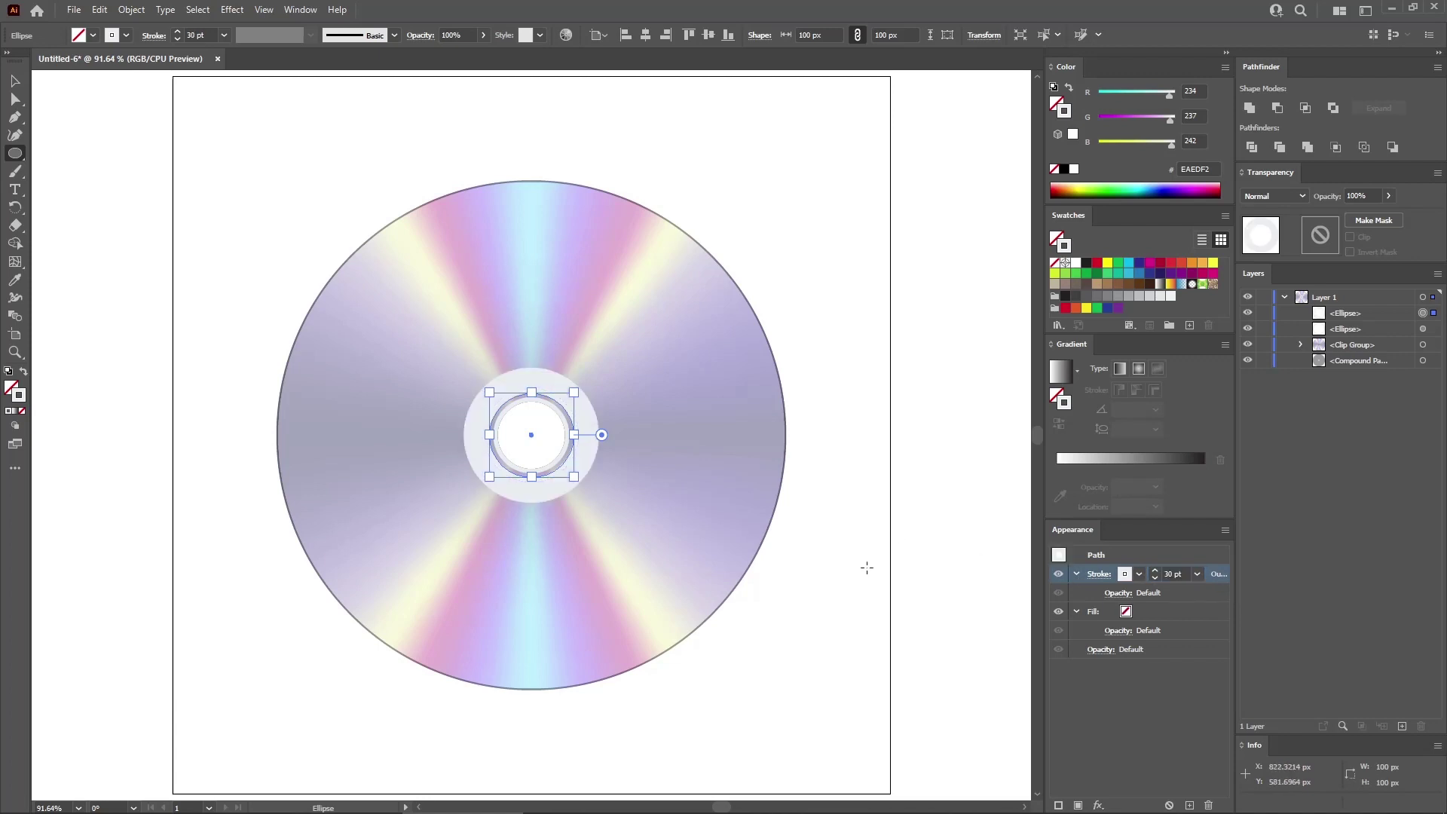
left_click(841, 489, "ctrl")
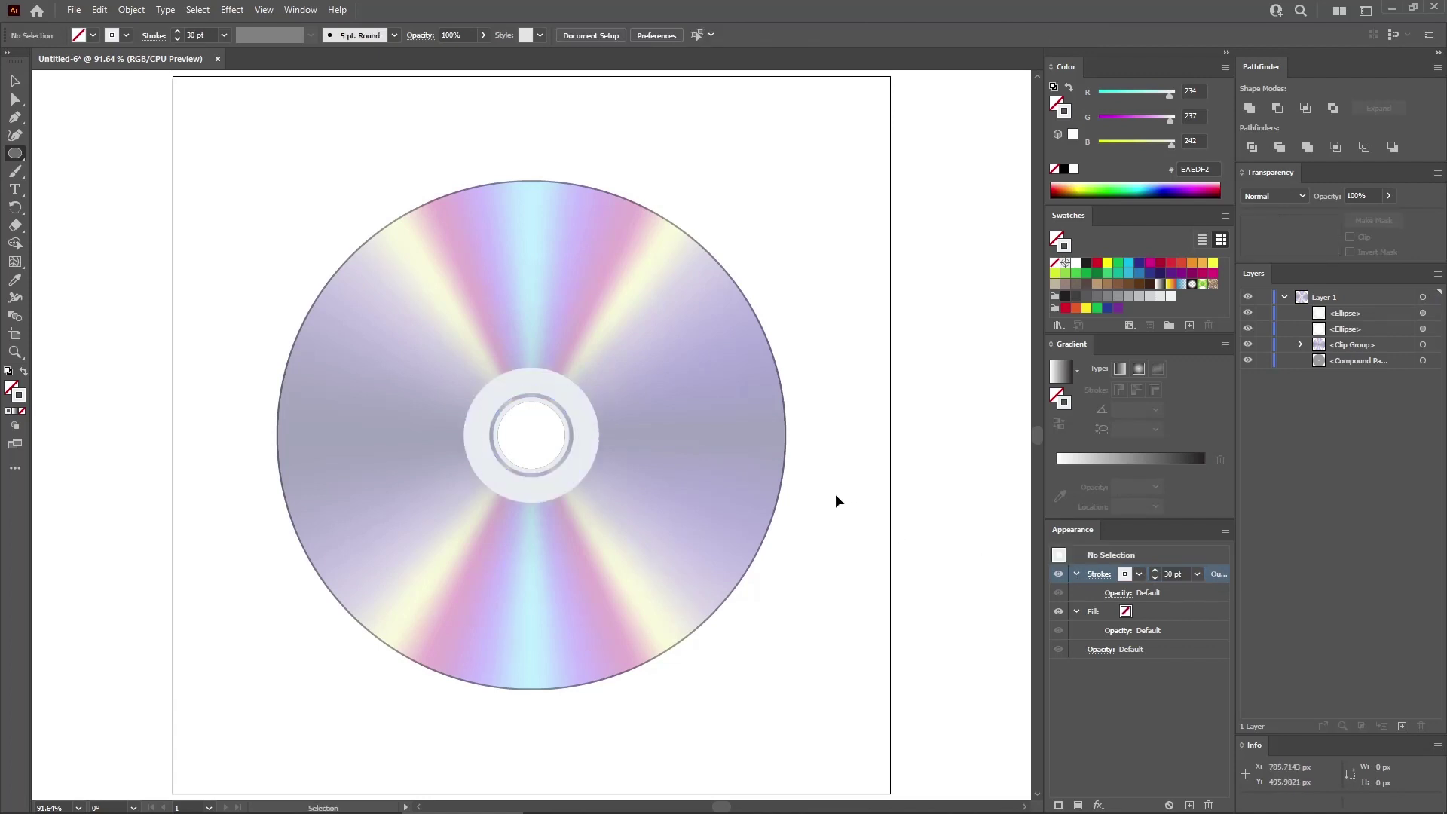
Paste another copy, resized to 180 px with a 10 pt stroke
key("ctrl+f")
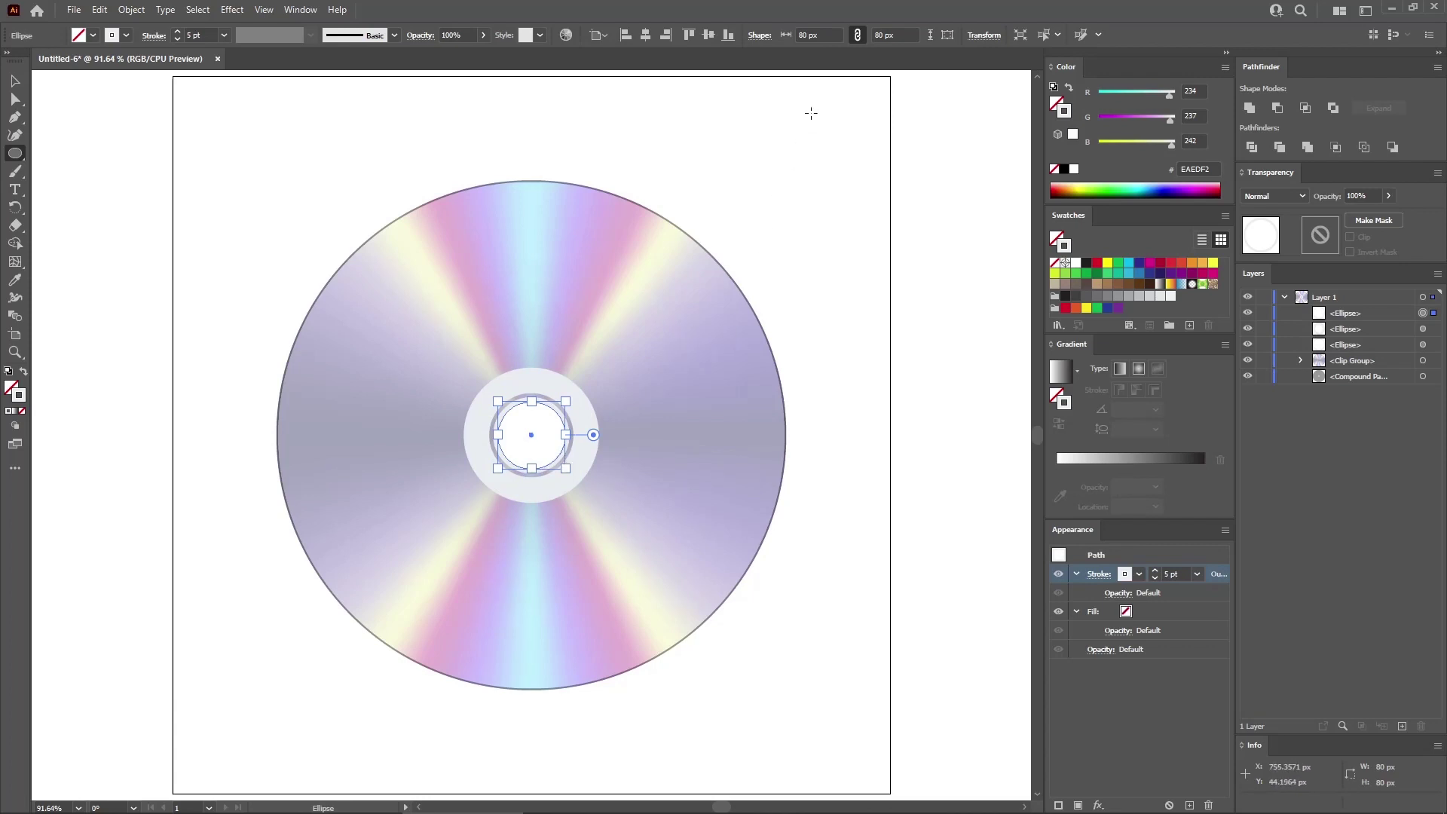
left_click(807, 35)
type("1")
key("Return")
left_click(1175, 574)
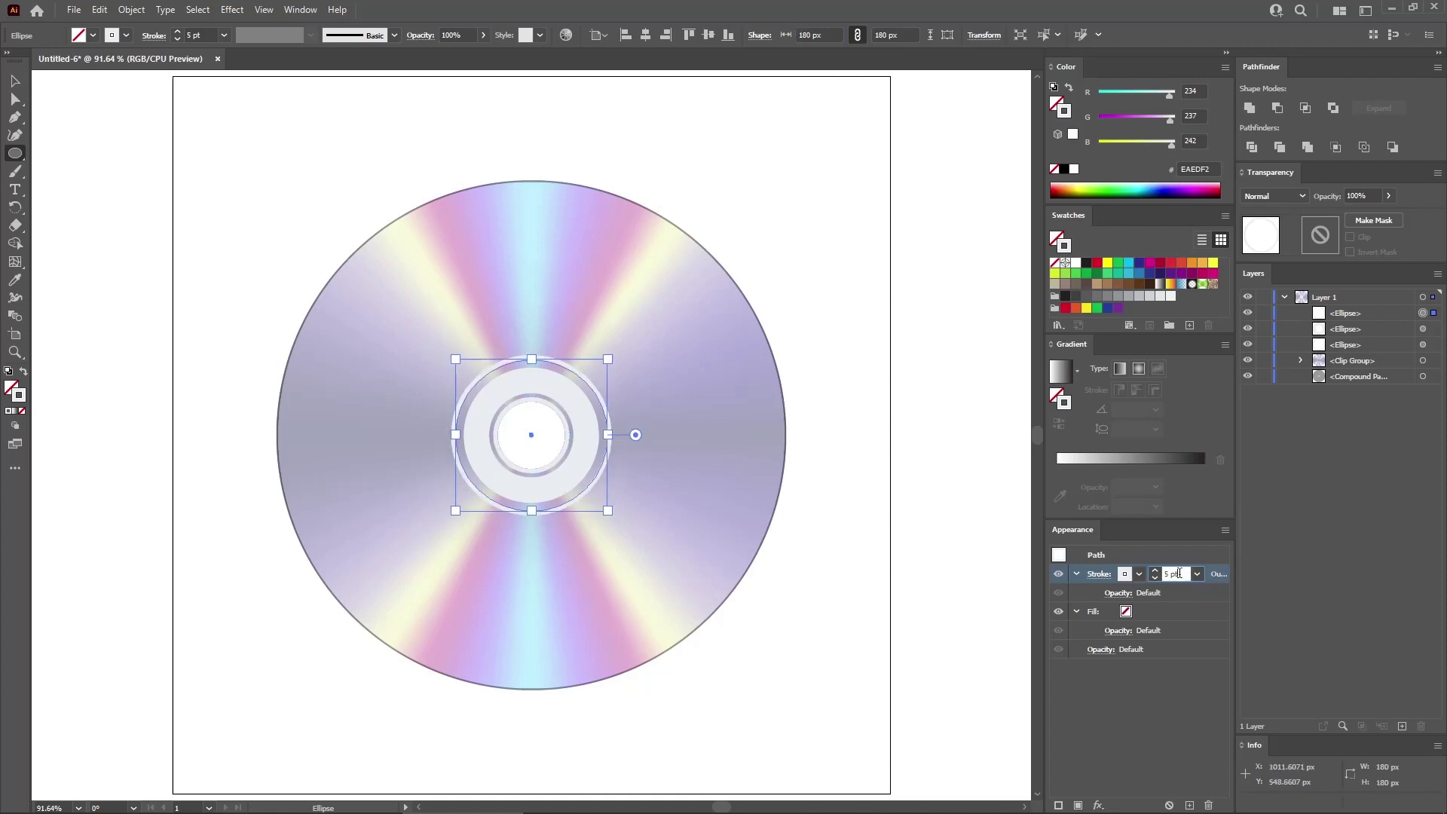
type("10")
key("Return")
left_click(792, 510, "ctrl")
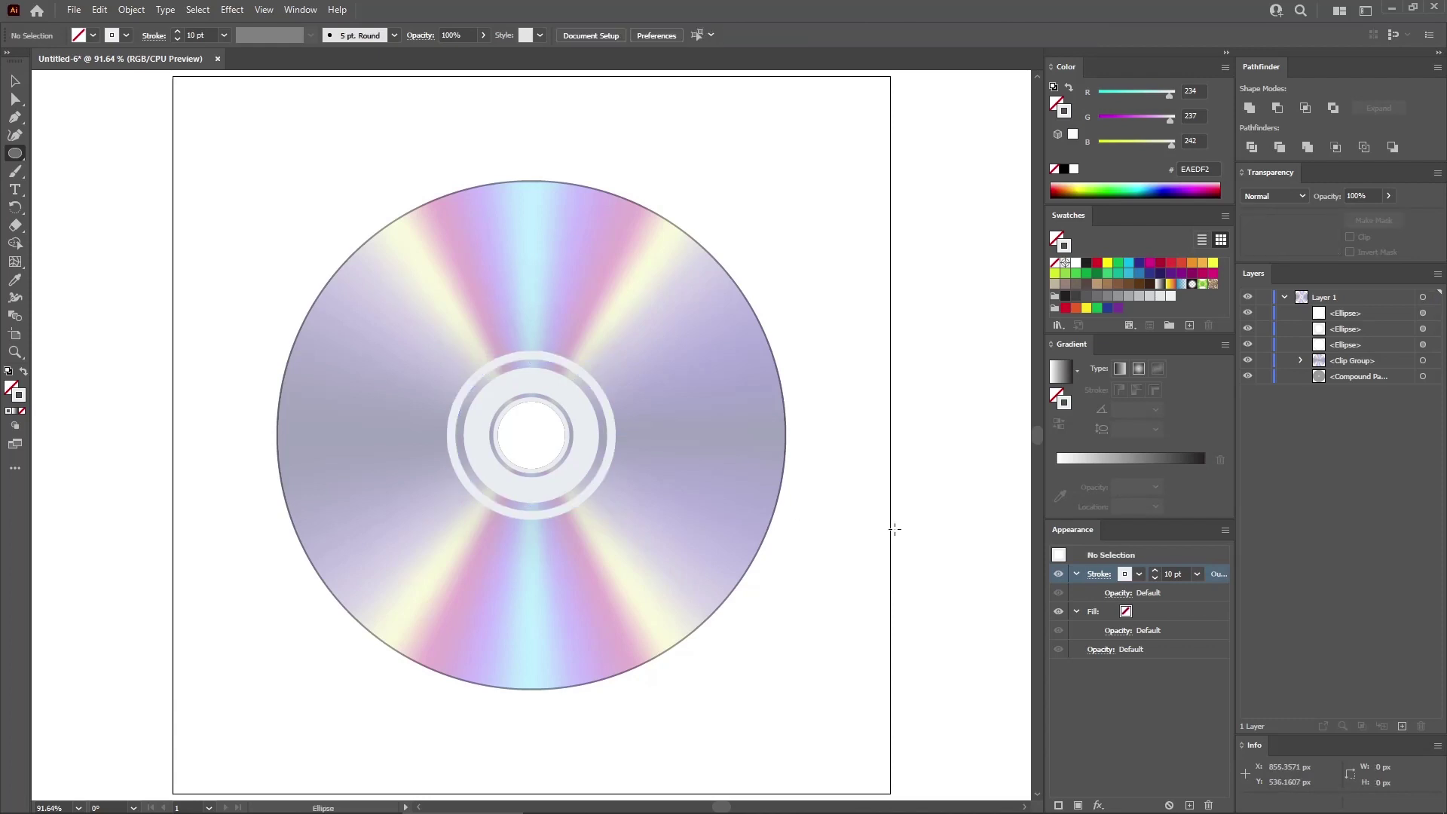
Select the CD disc's fill and add a Drop Shadow effect
left_click(1423, 377)
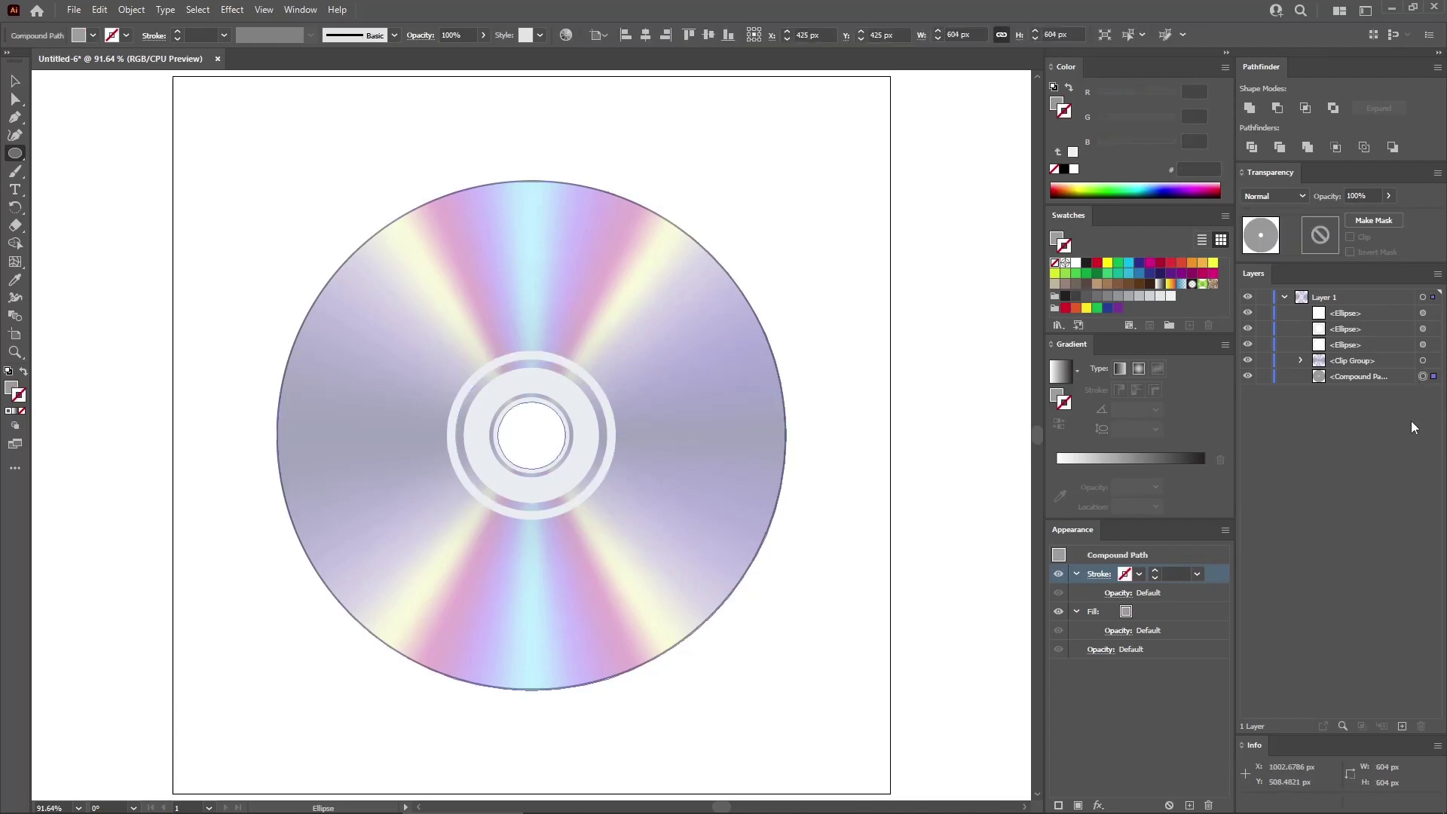
left_click(1168, 615)
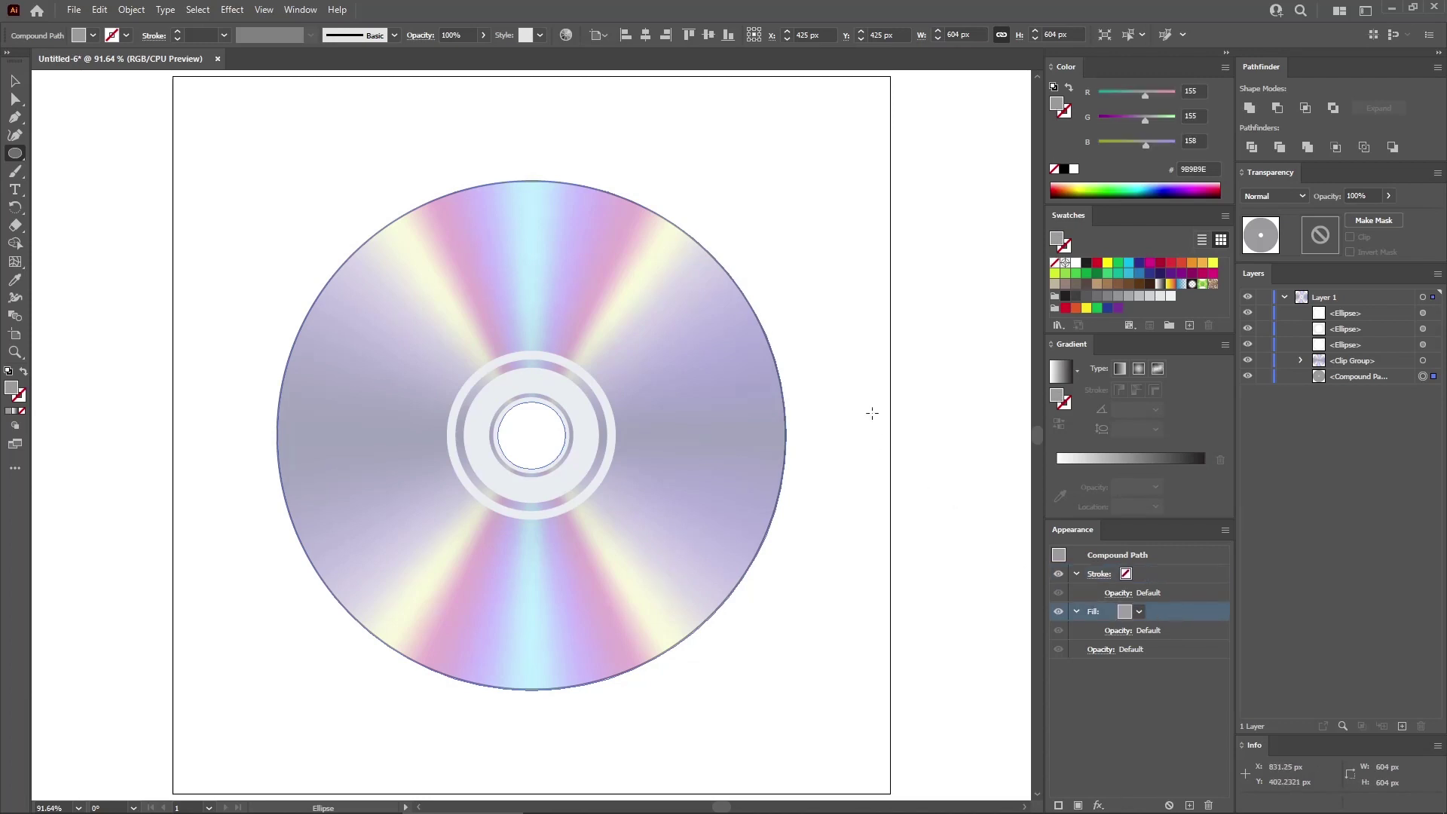
left_click(232, 9)
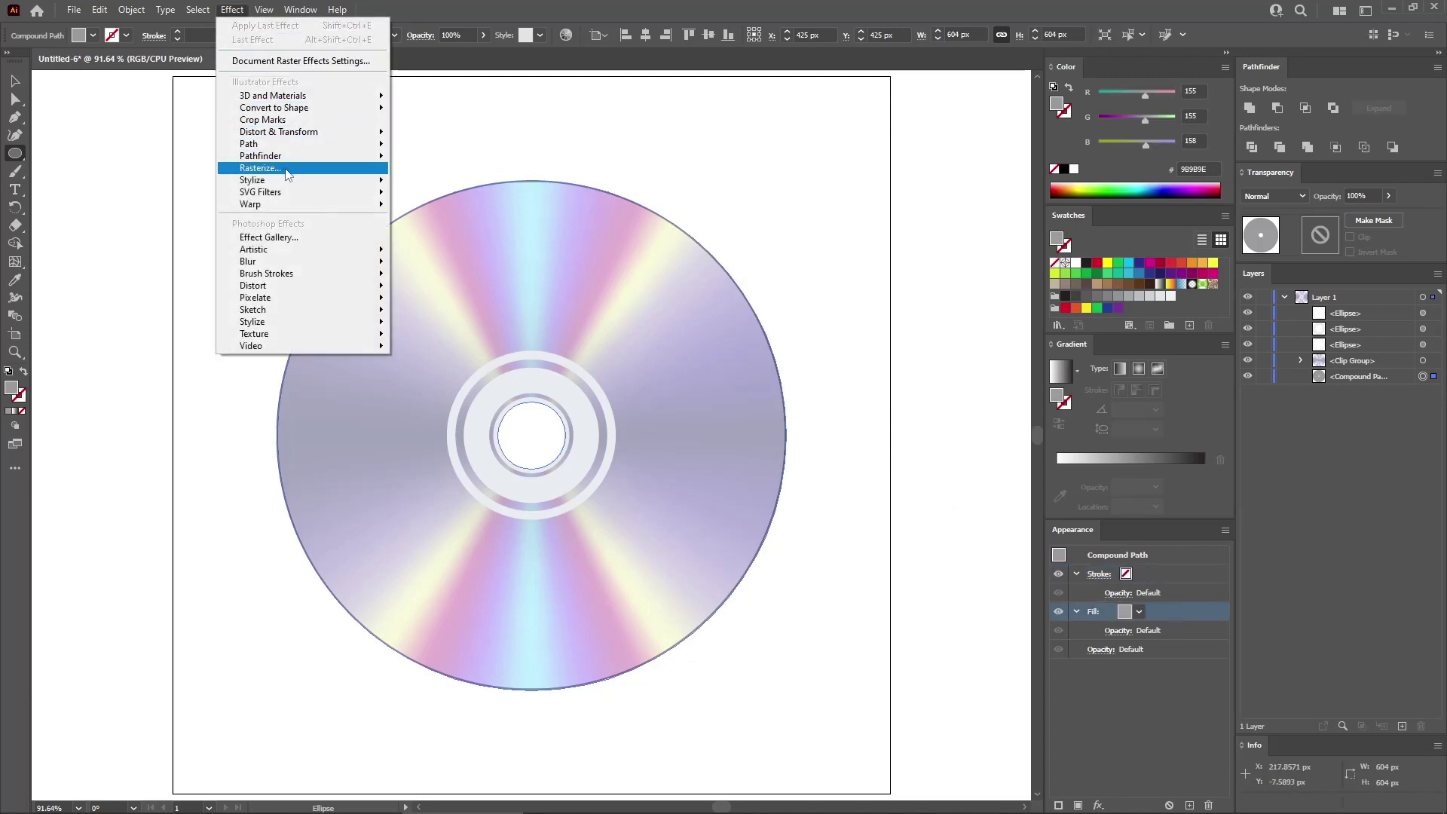
mouse_move(260, 180)
left_click(437, 181)
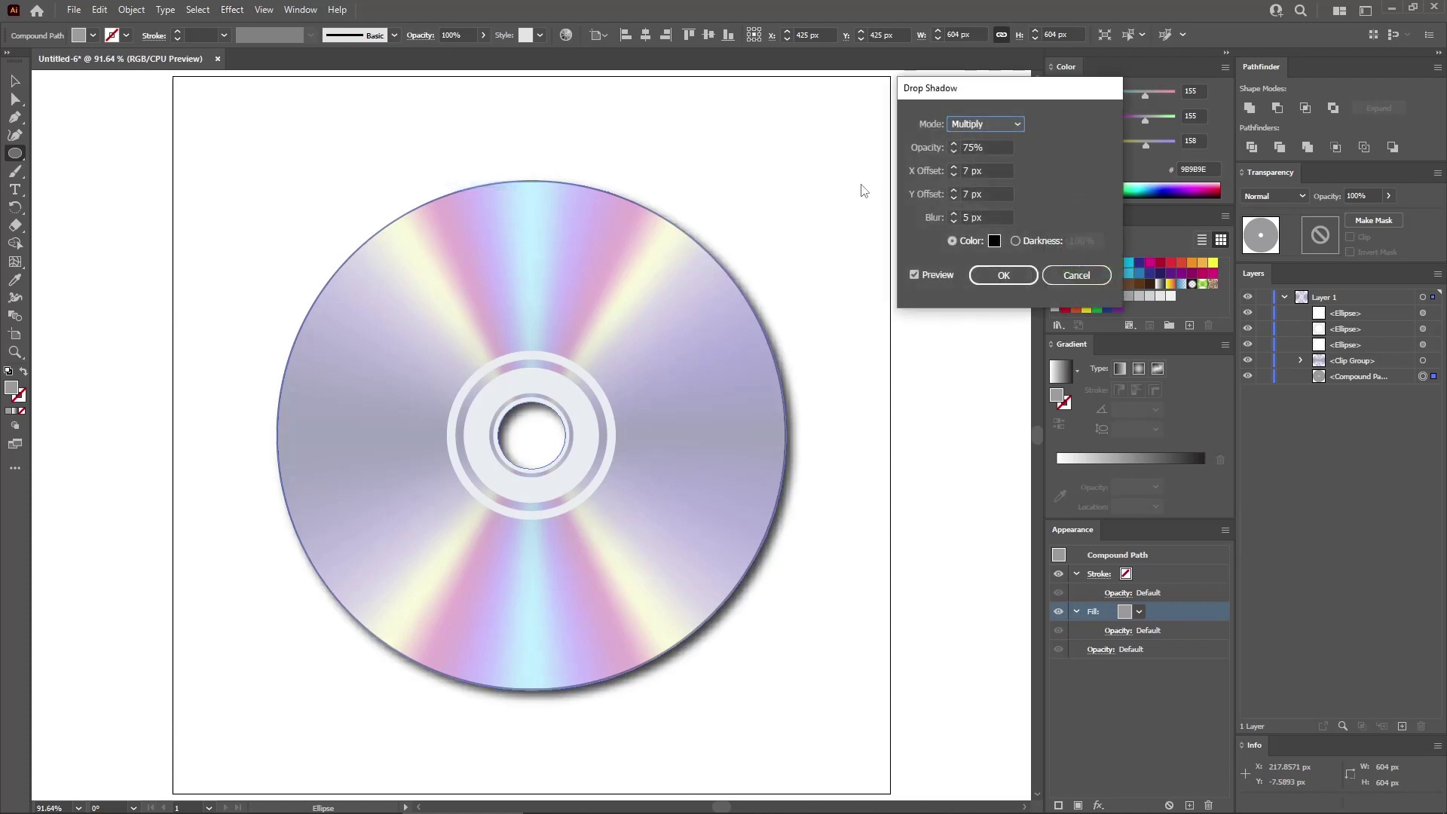
Set the shadow to Normal mode, 50% opacity, X offset 0, Y offset 15 px, blur 25 px
left_click(1018, 125)
left_click(1005, 144)
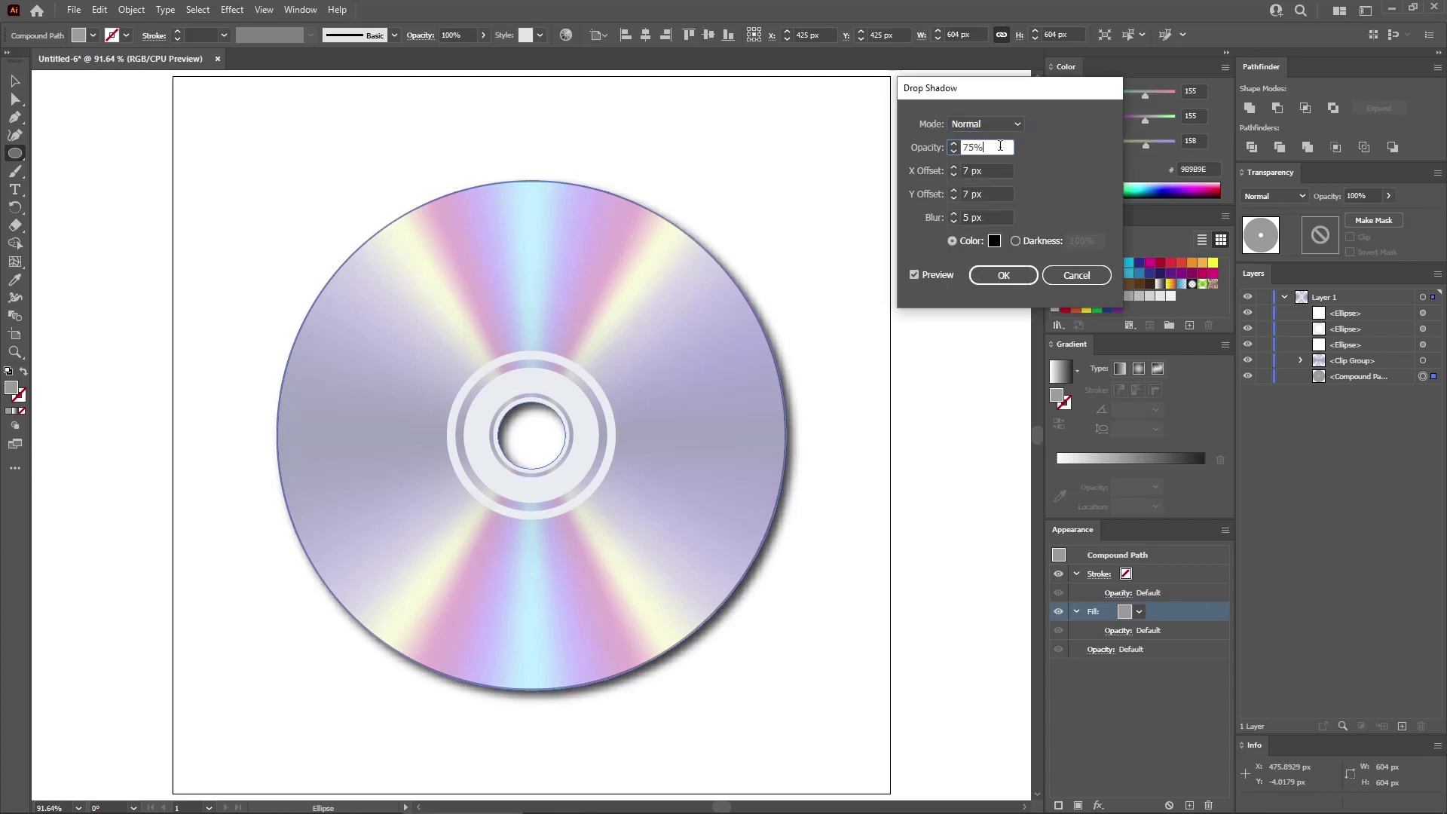
type("50")
key("Tab")
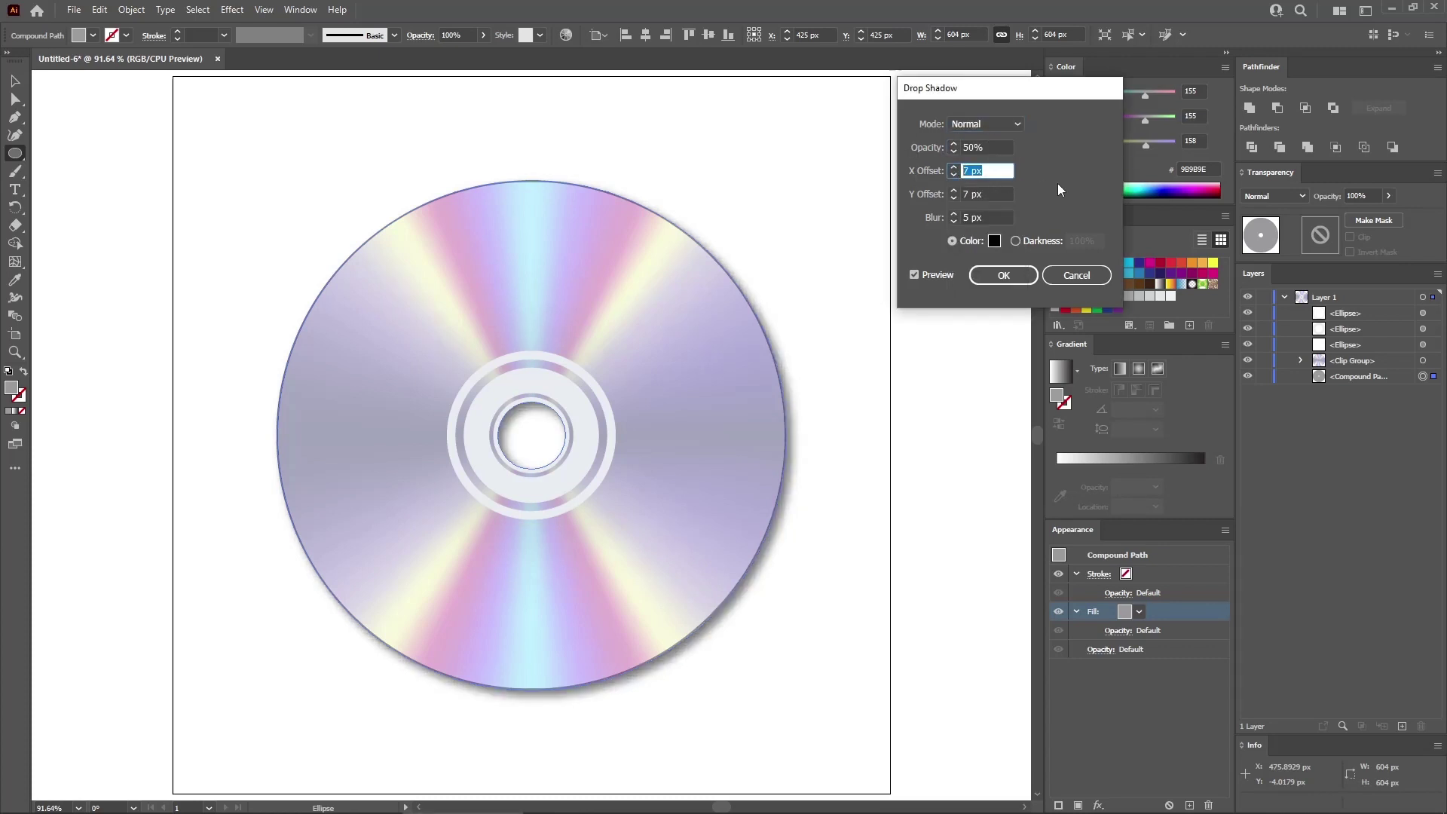
type("0")
key("Tab")
type("15")
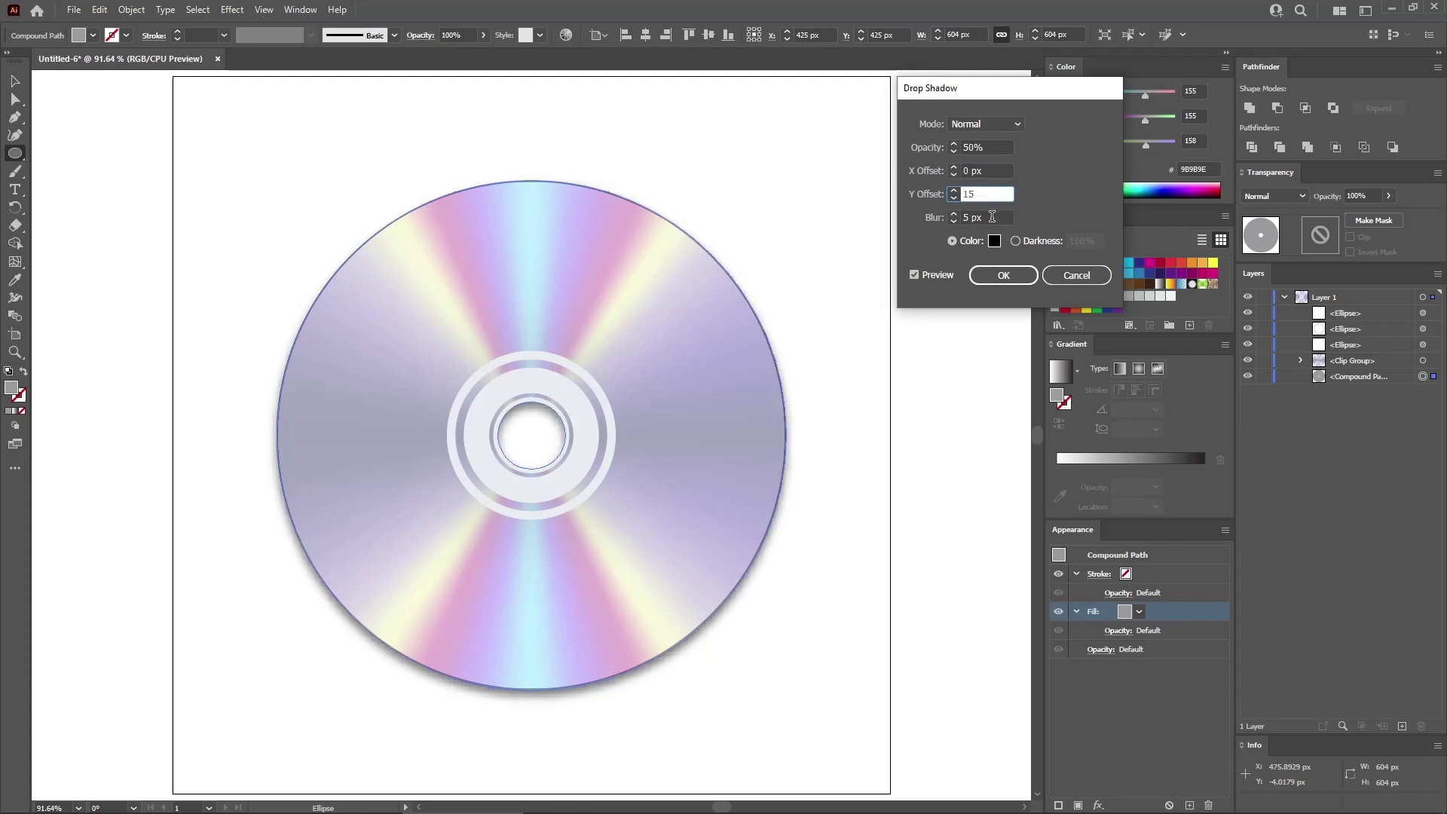
key("Tab")
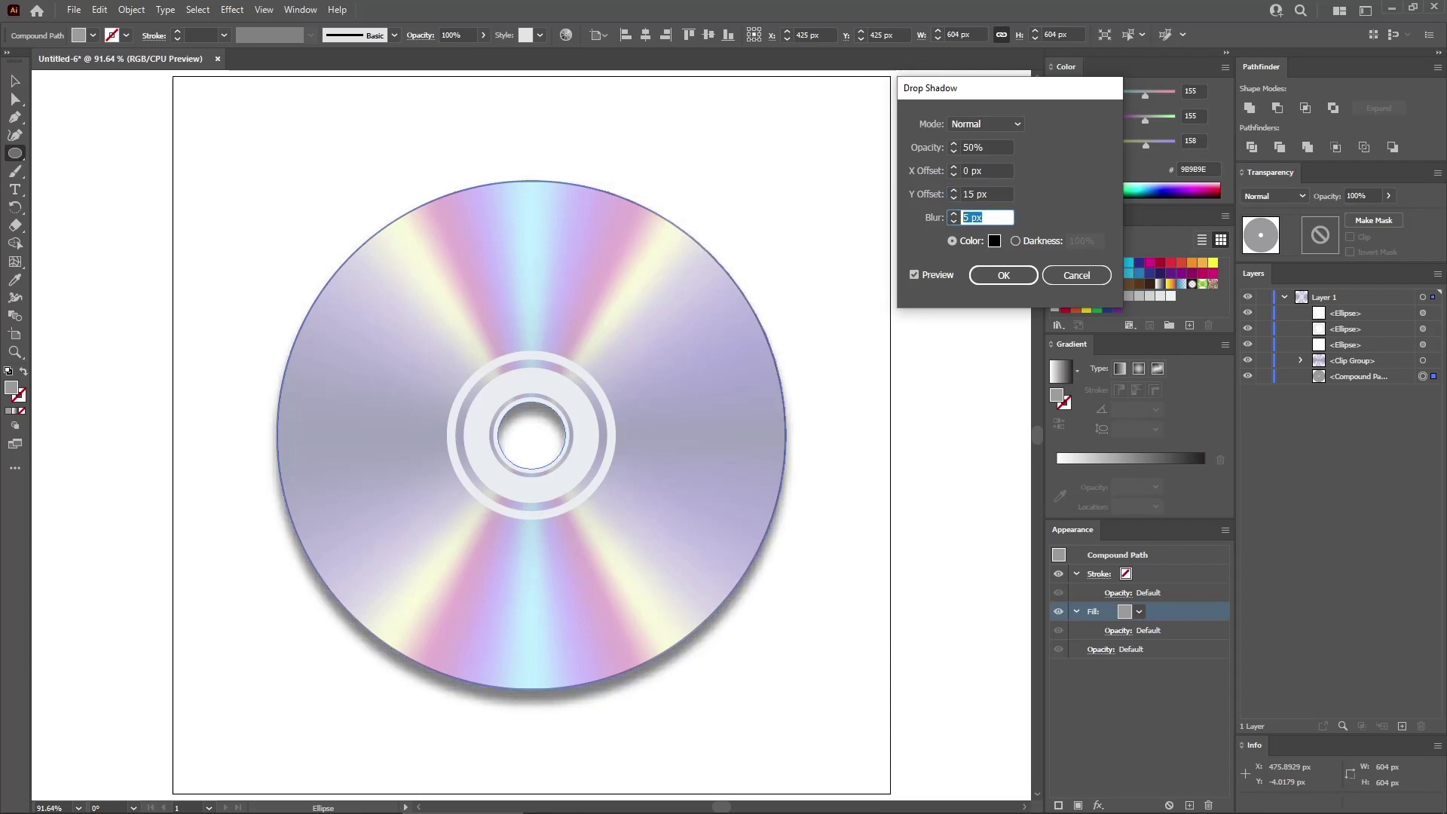
type("25")
Colour the shadow R108 G90 B164 and apply the drop shadow
left_click(994, 242)
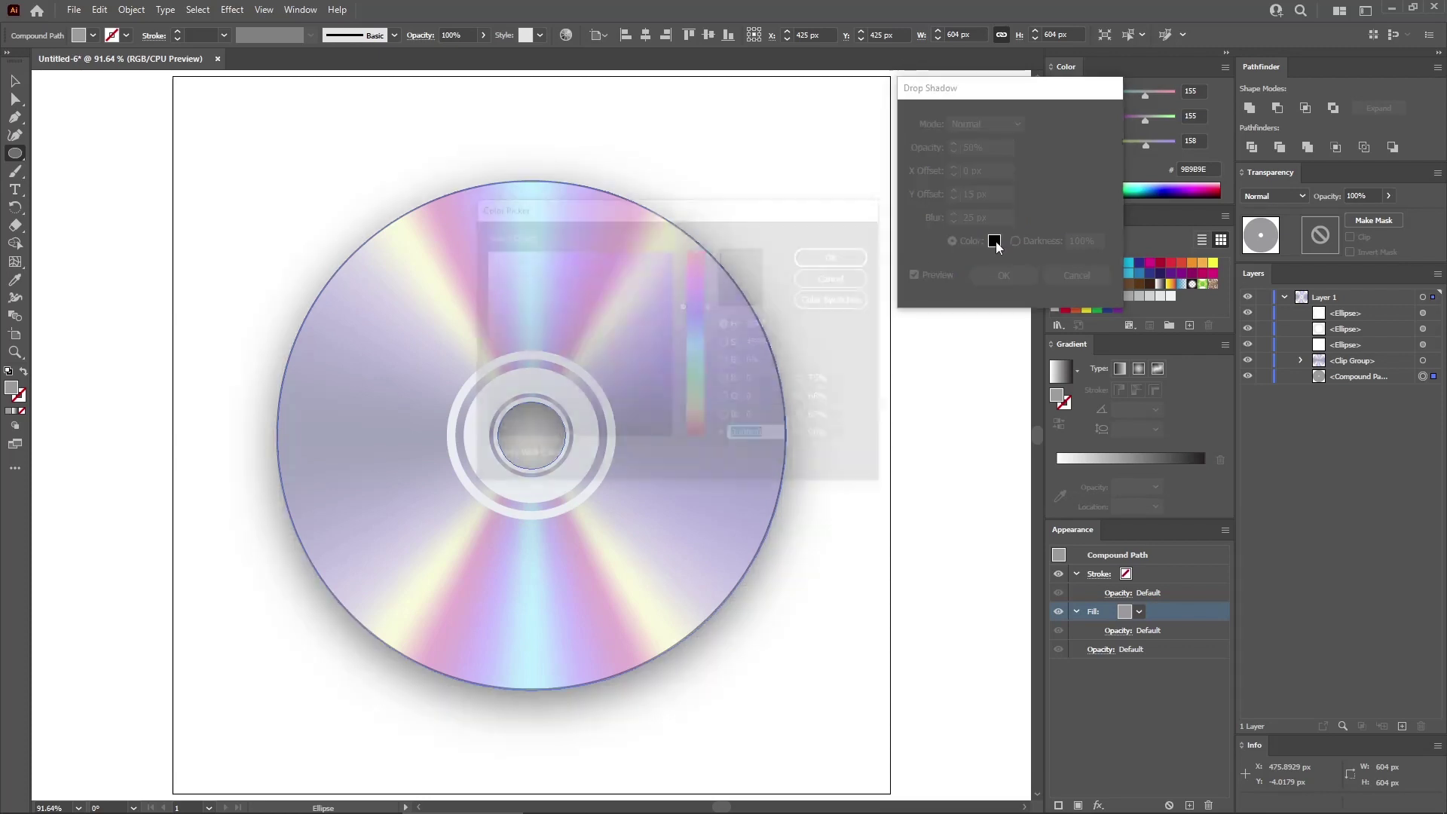
left_click(761, 379)
type("108")
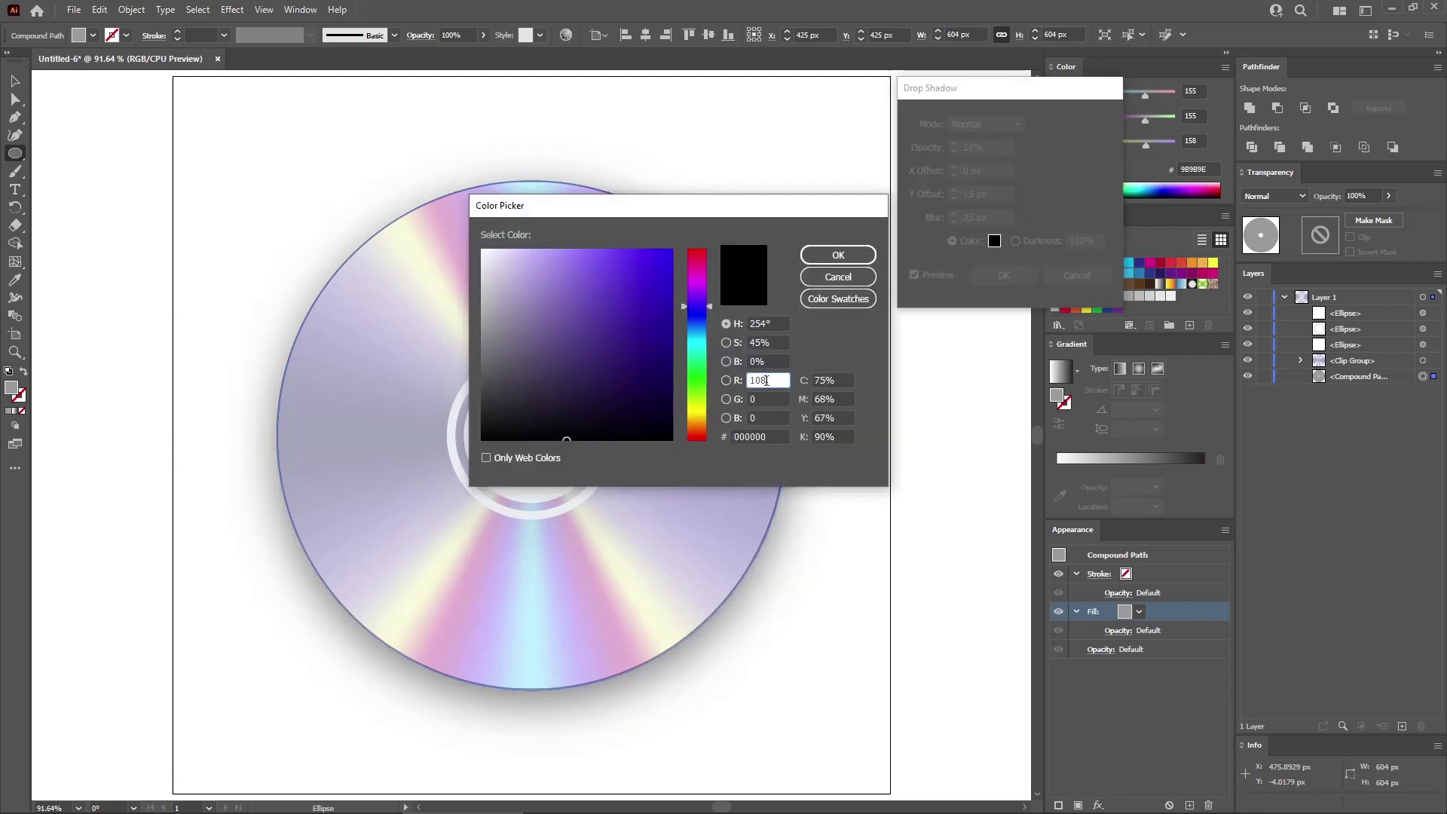
key("Tab")
type("90")
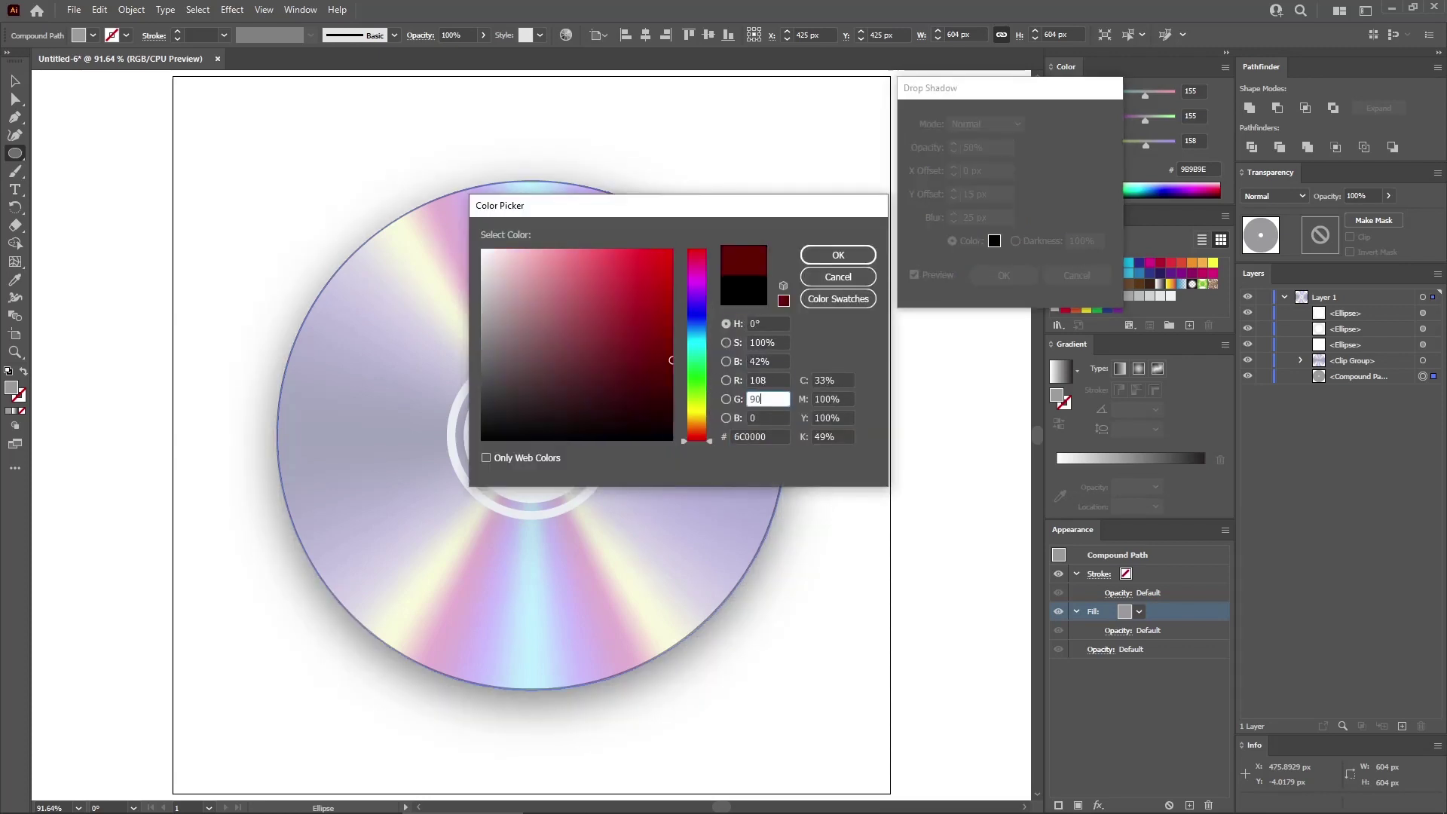
key("Tab")
type("164")
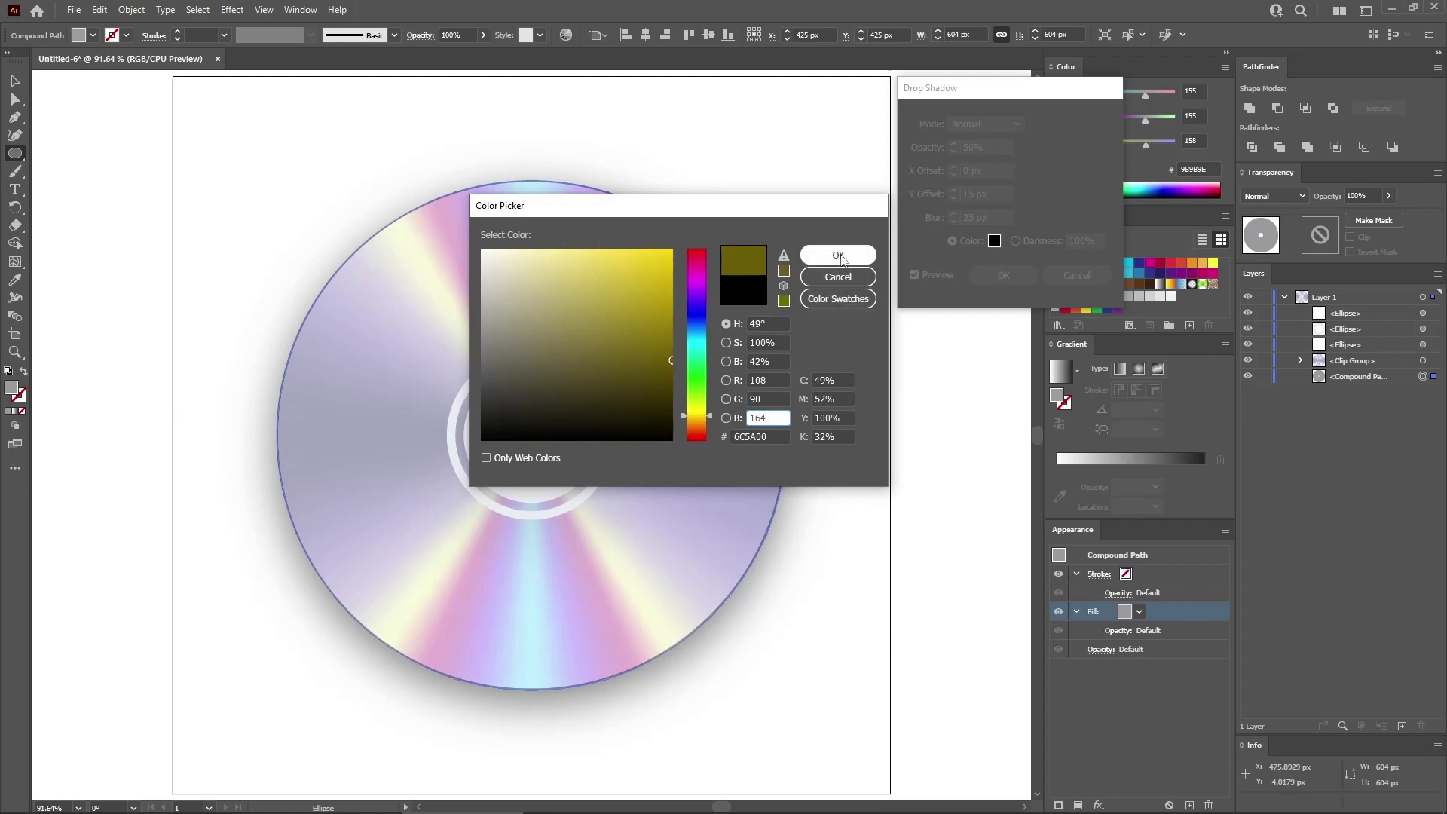
left_click(841, 259)
left_click(1003, 275)
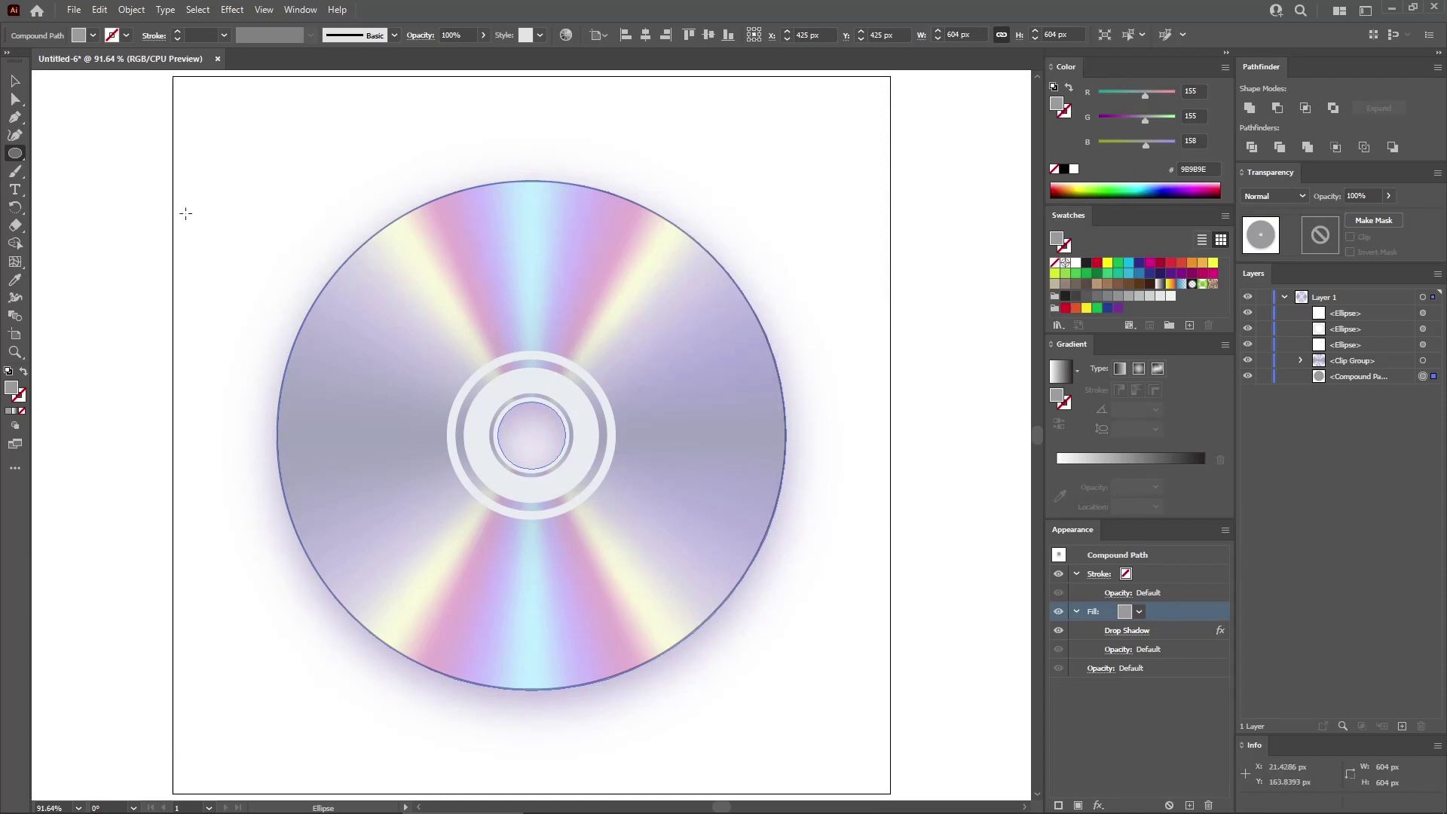
Create an 860 × 860 px square with the Rectangle tool
left_click_drag(22, 158, 68, 153)
left_click(289, 187)
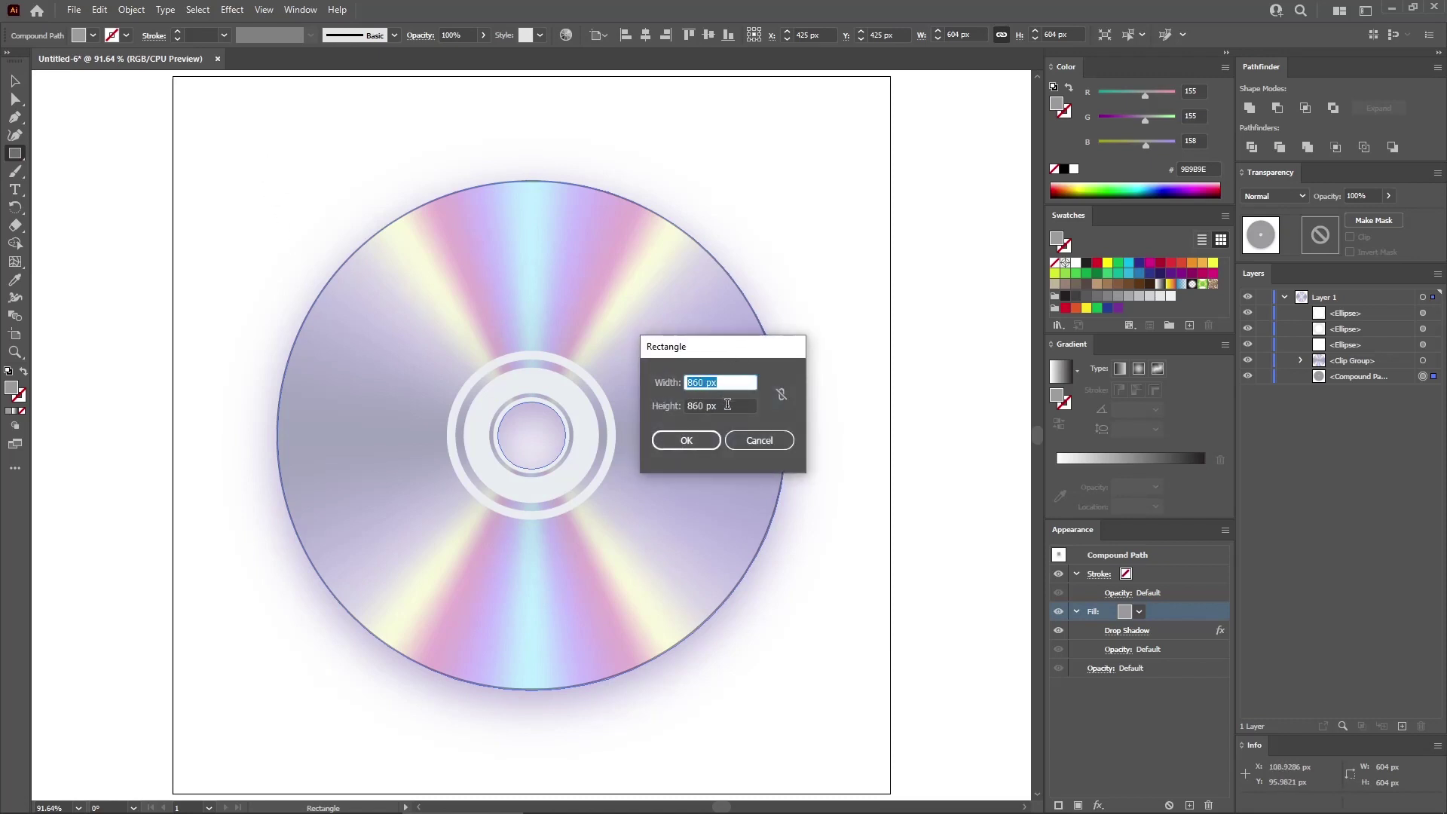
left_click(727, 405)
left_click(686, 440)
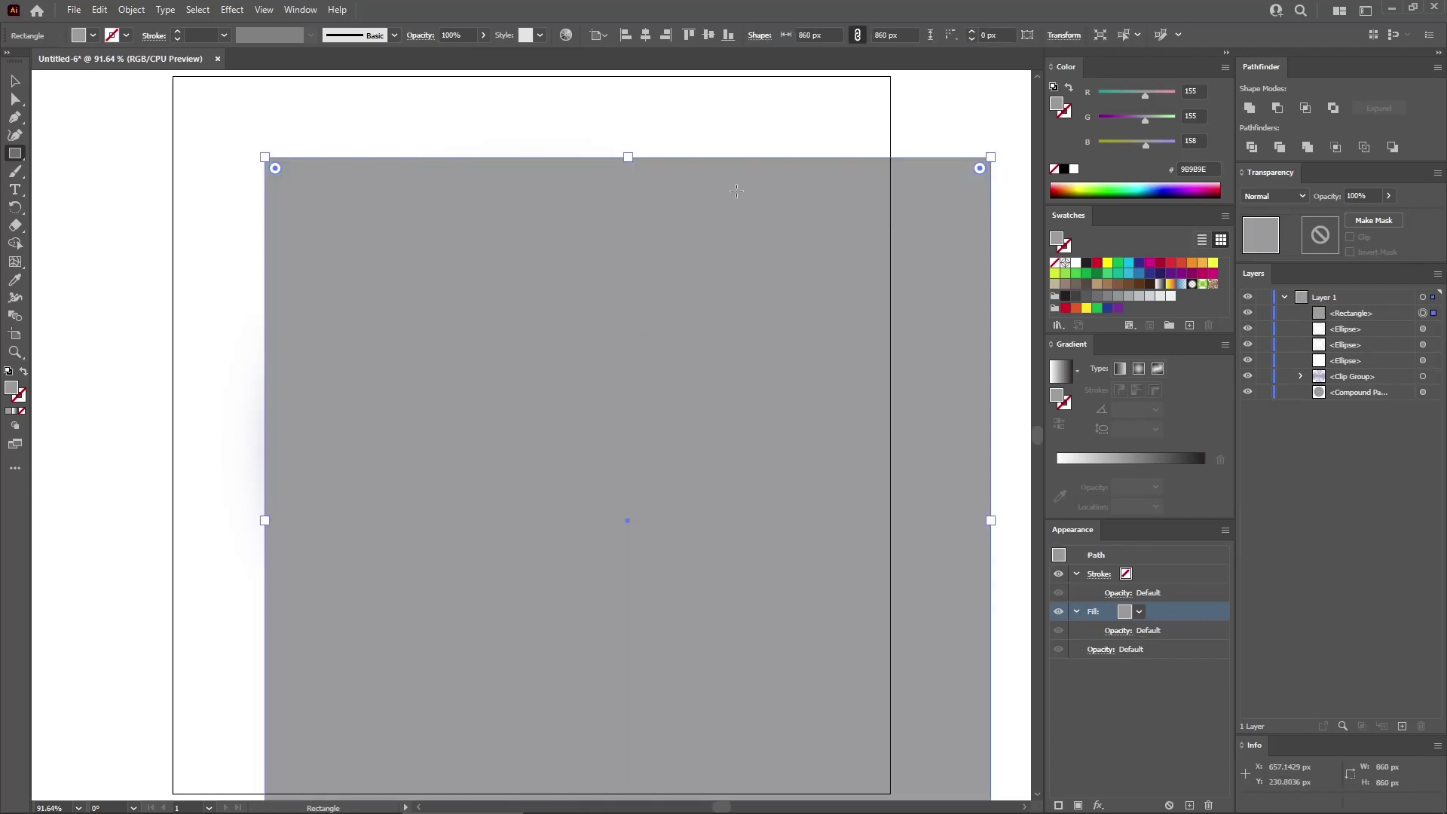
Centre the square on the artboard and move it below the CD artwork in Layers
left_click(645, 35)
left_click(708, 34)
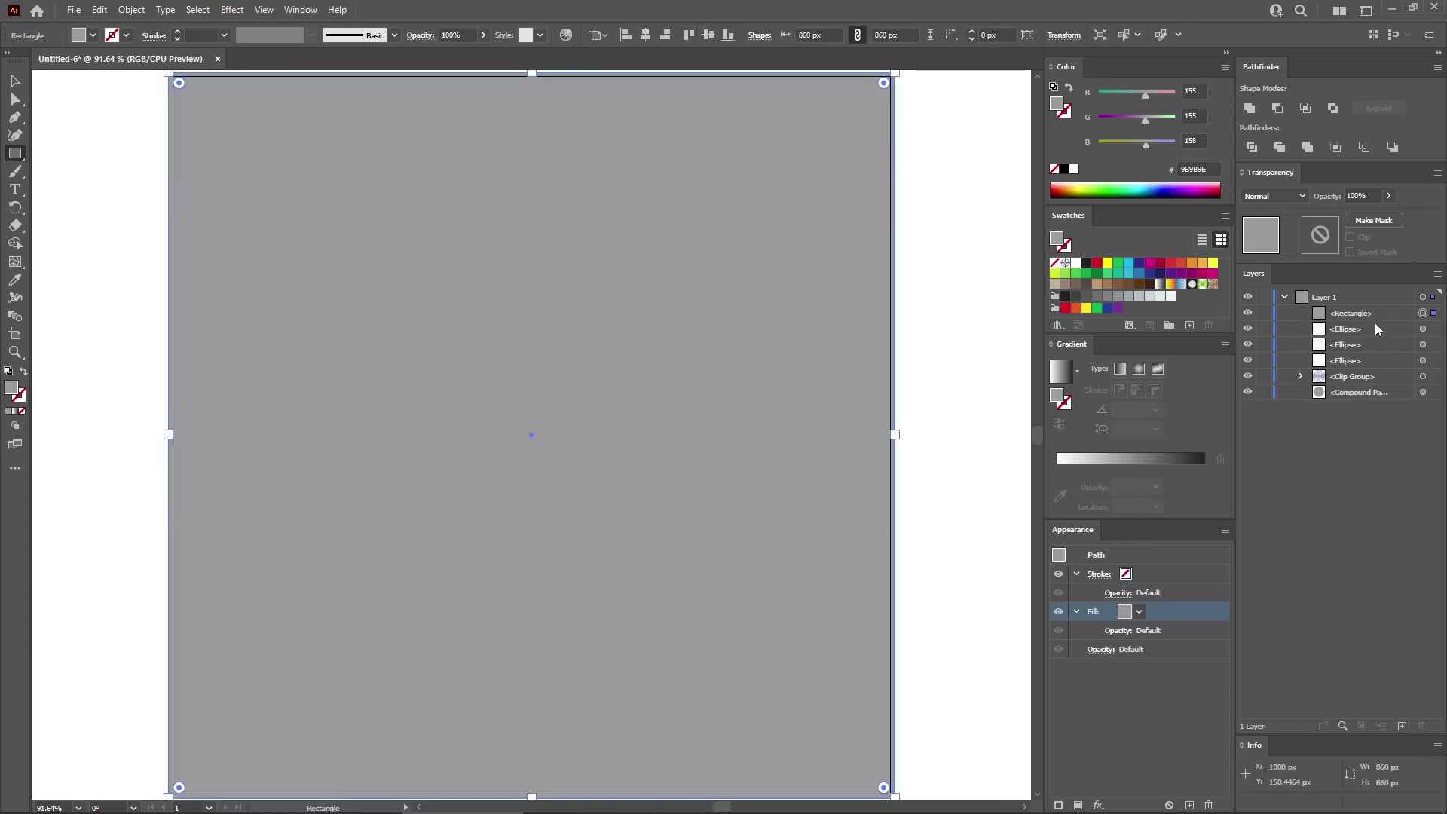
left_click_drag(1391, 316, 1375, 398)
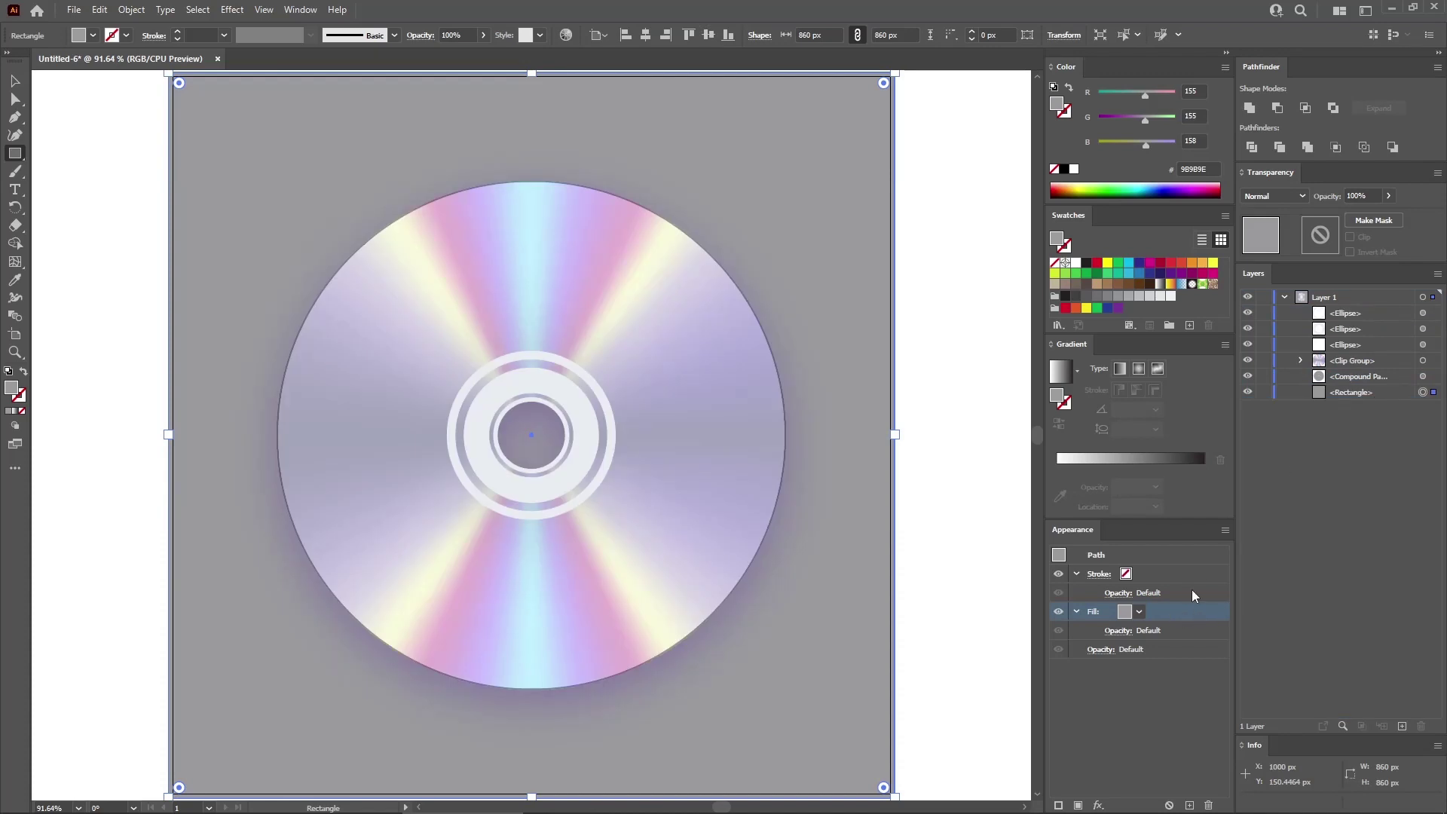
Fill the square with a linear gradient angled at 90°
left_click(1120, 368)
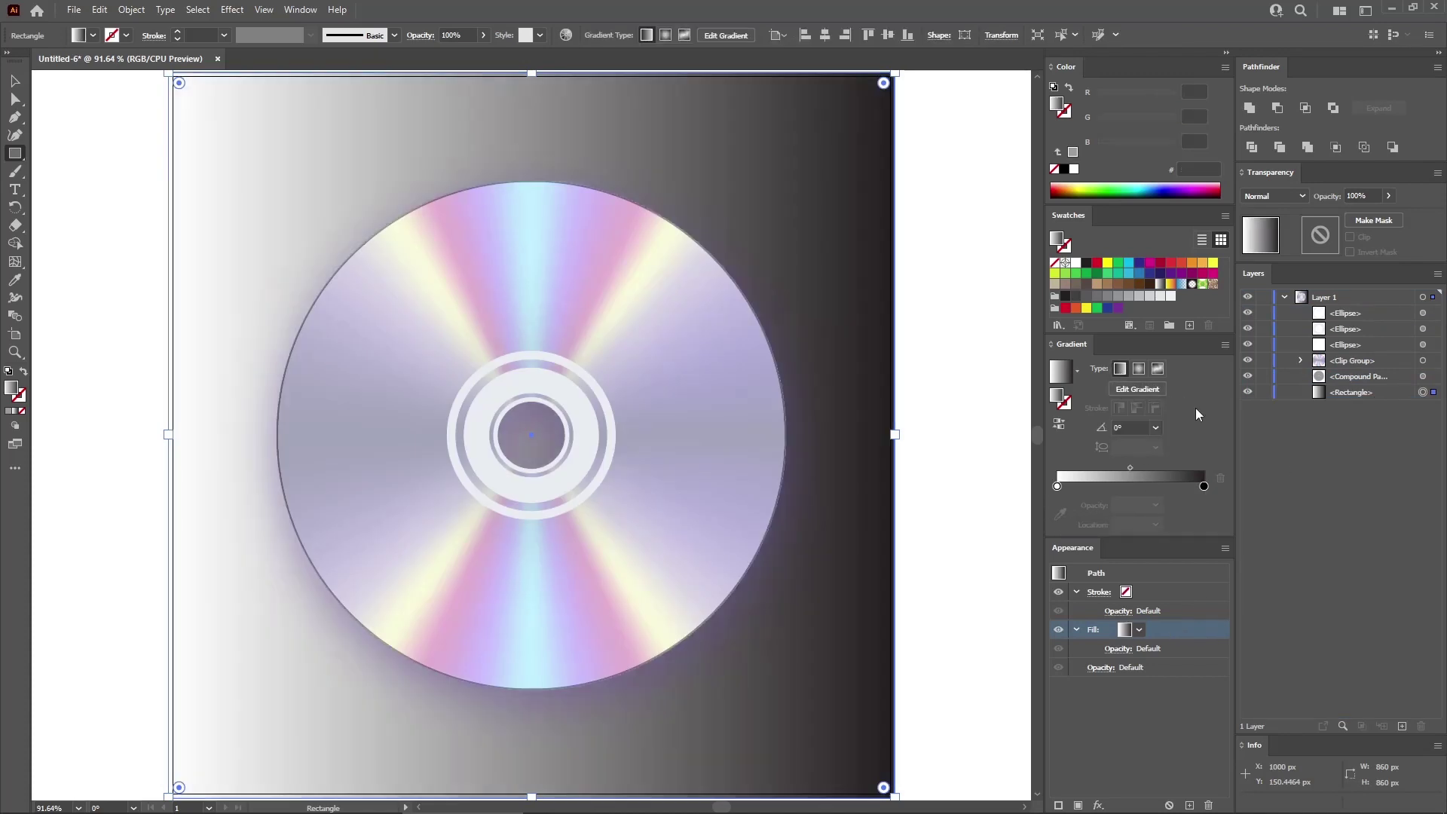
left_click(1139, 426)
type("90")
key("Return")
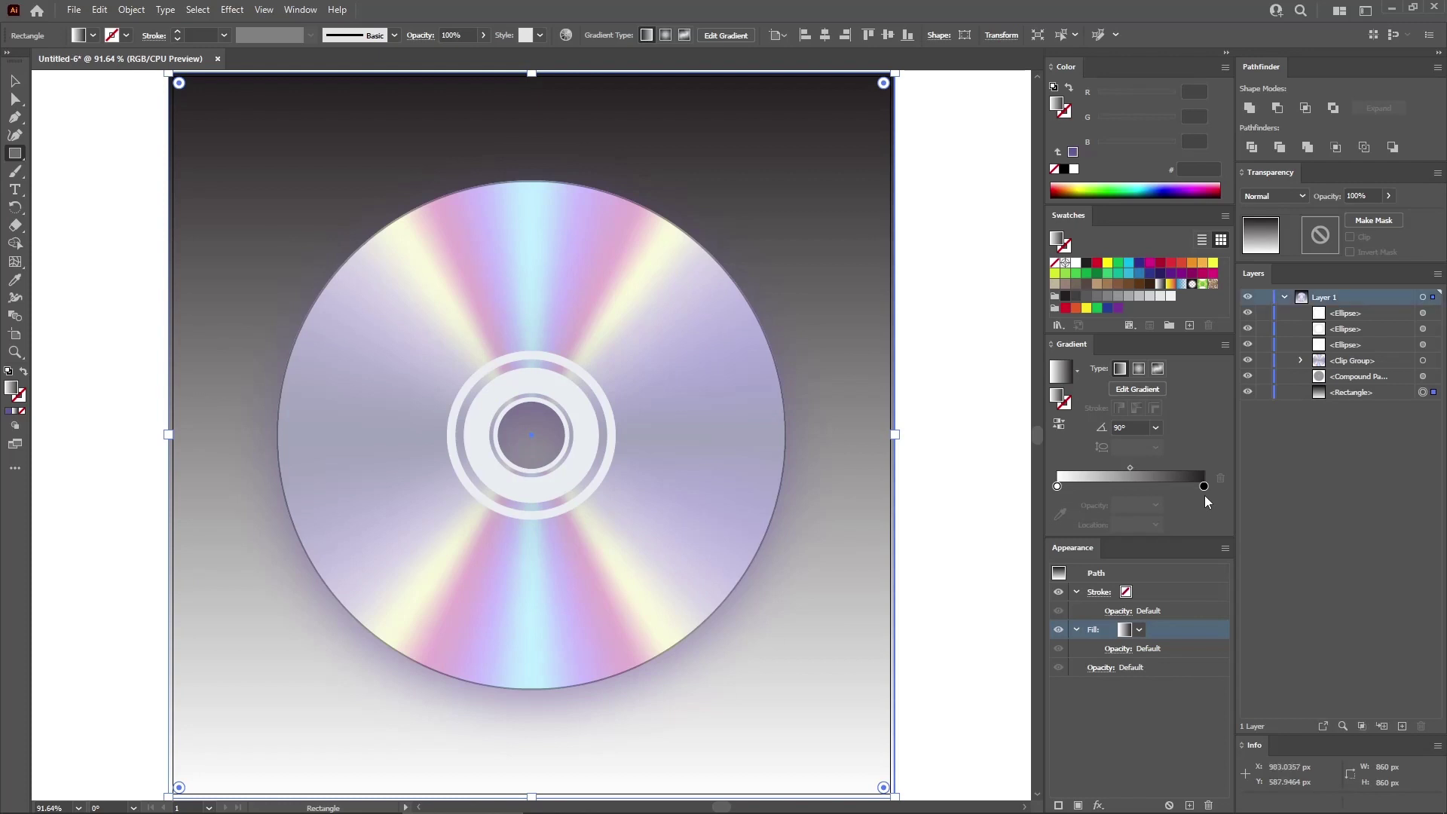
Set the top gradient stop to deep purple RGB 108/90/164
left_click(1204, 485)
double_click(1204, 487)
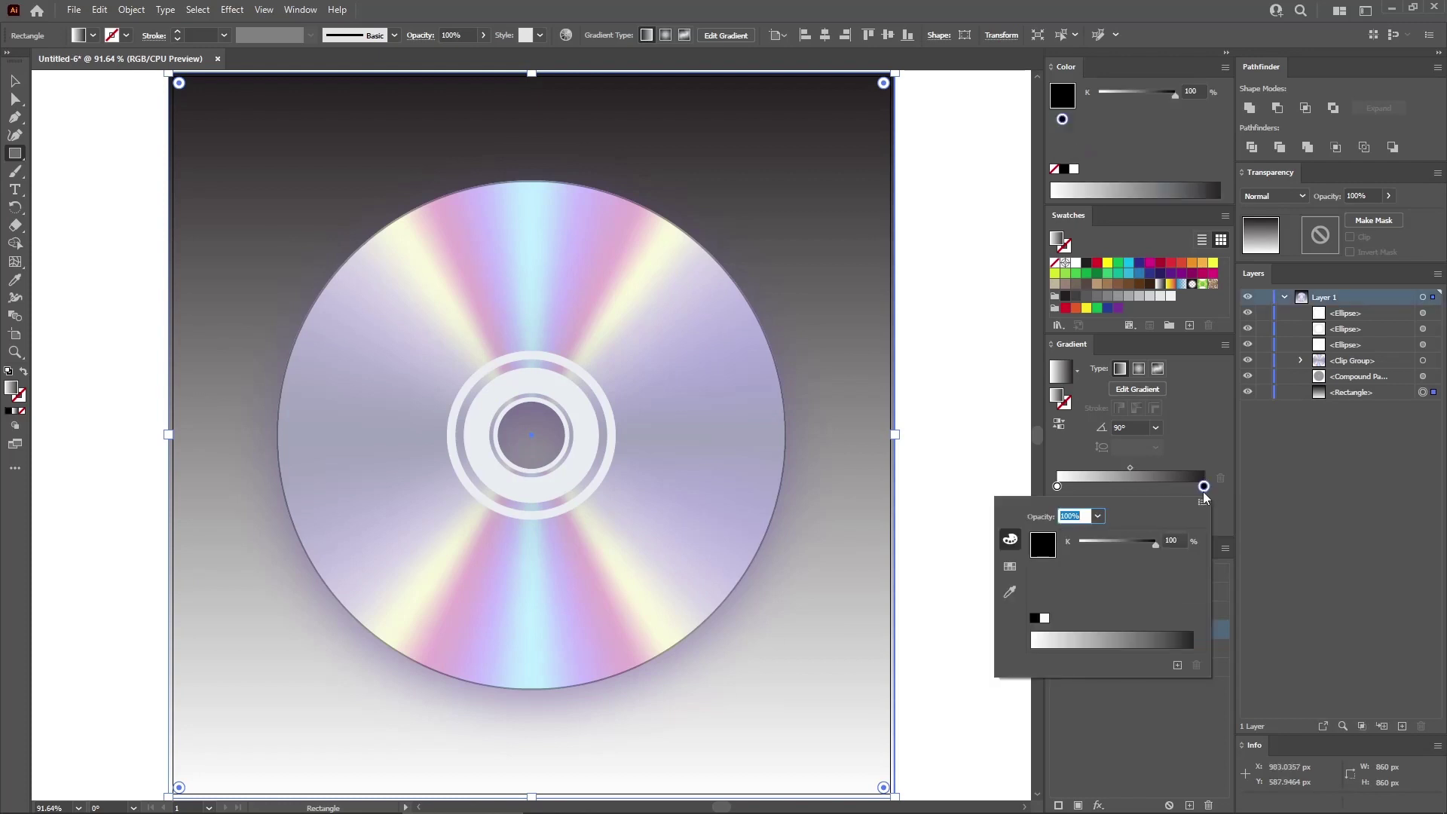
left_click(1202, 502)
left_click(1244, 523)
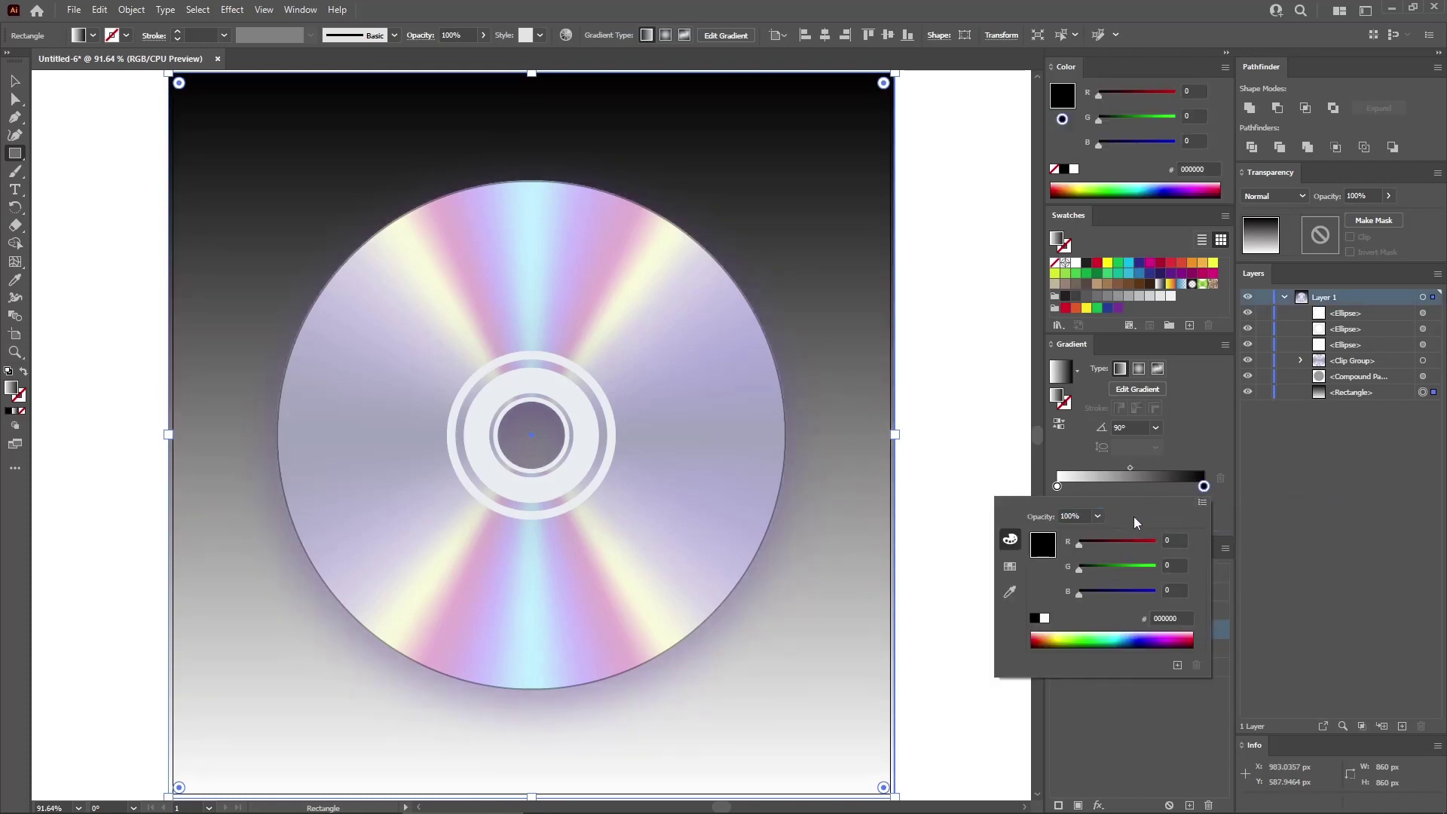
left_click(1162, 541)
type("108")
key("Tab")
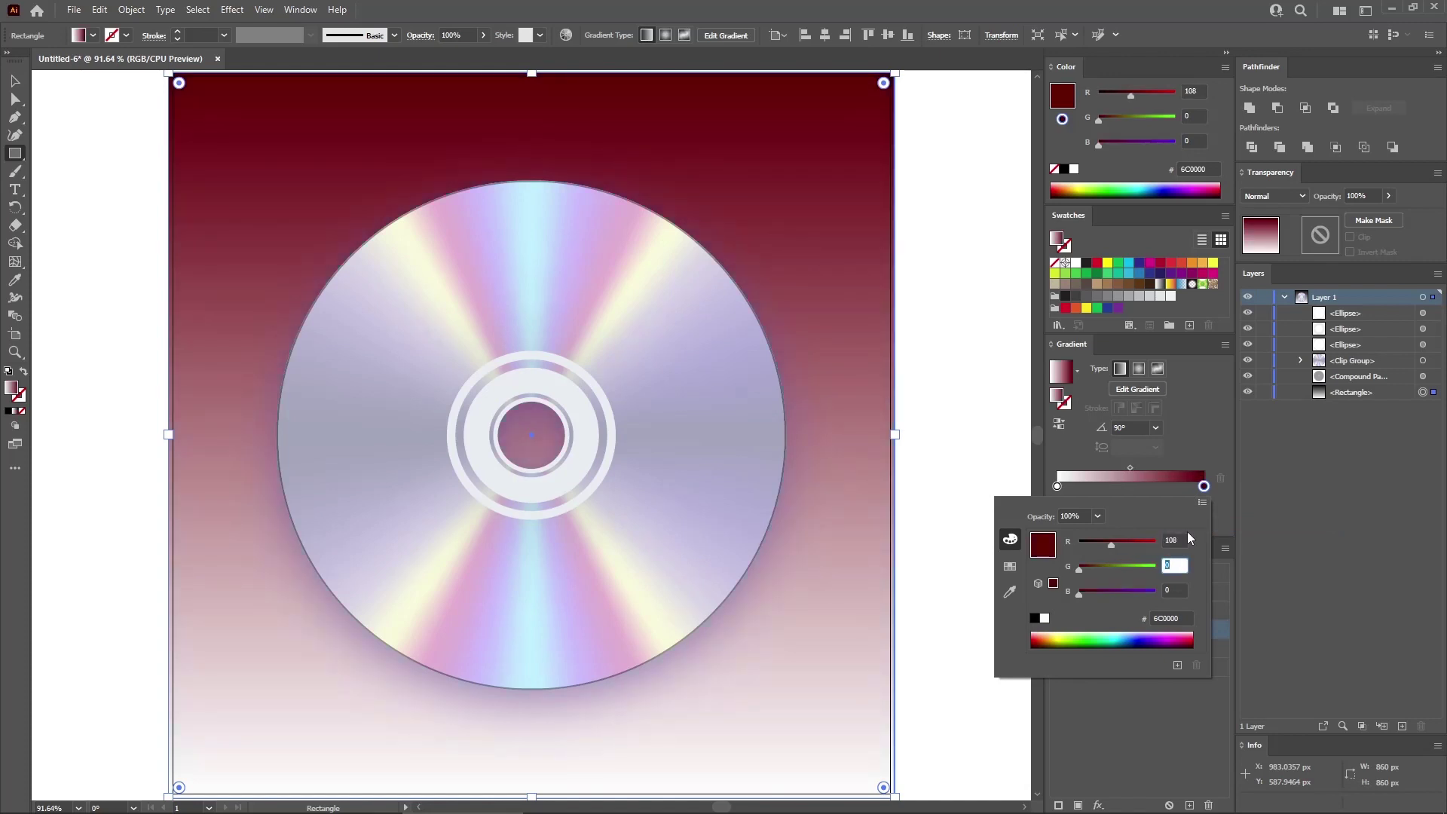
type("90")
key("Tab")
type("164")
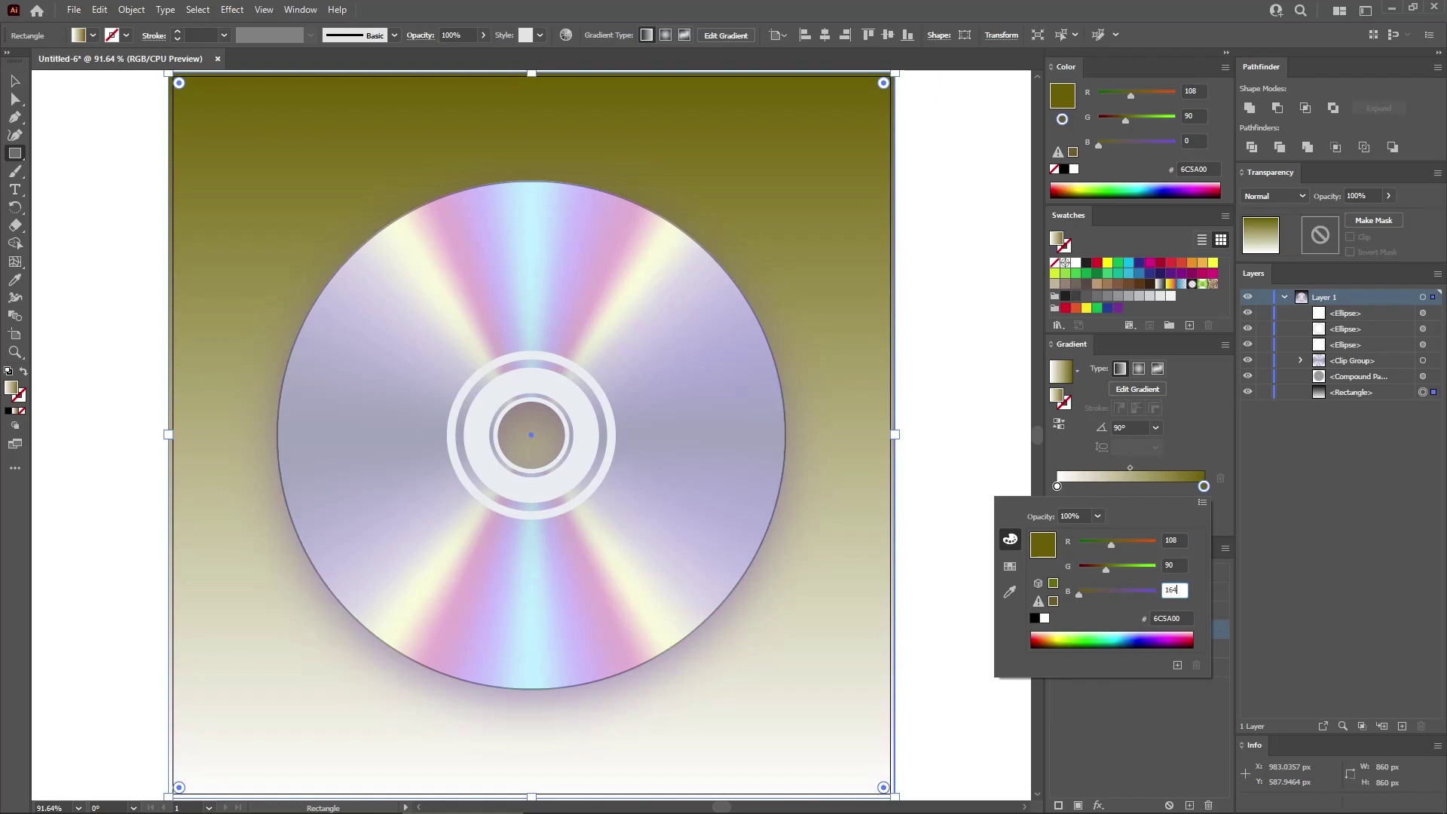
key("Return")
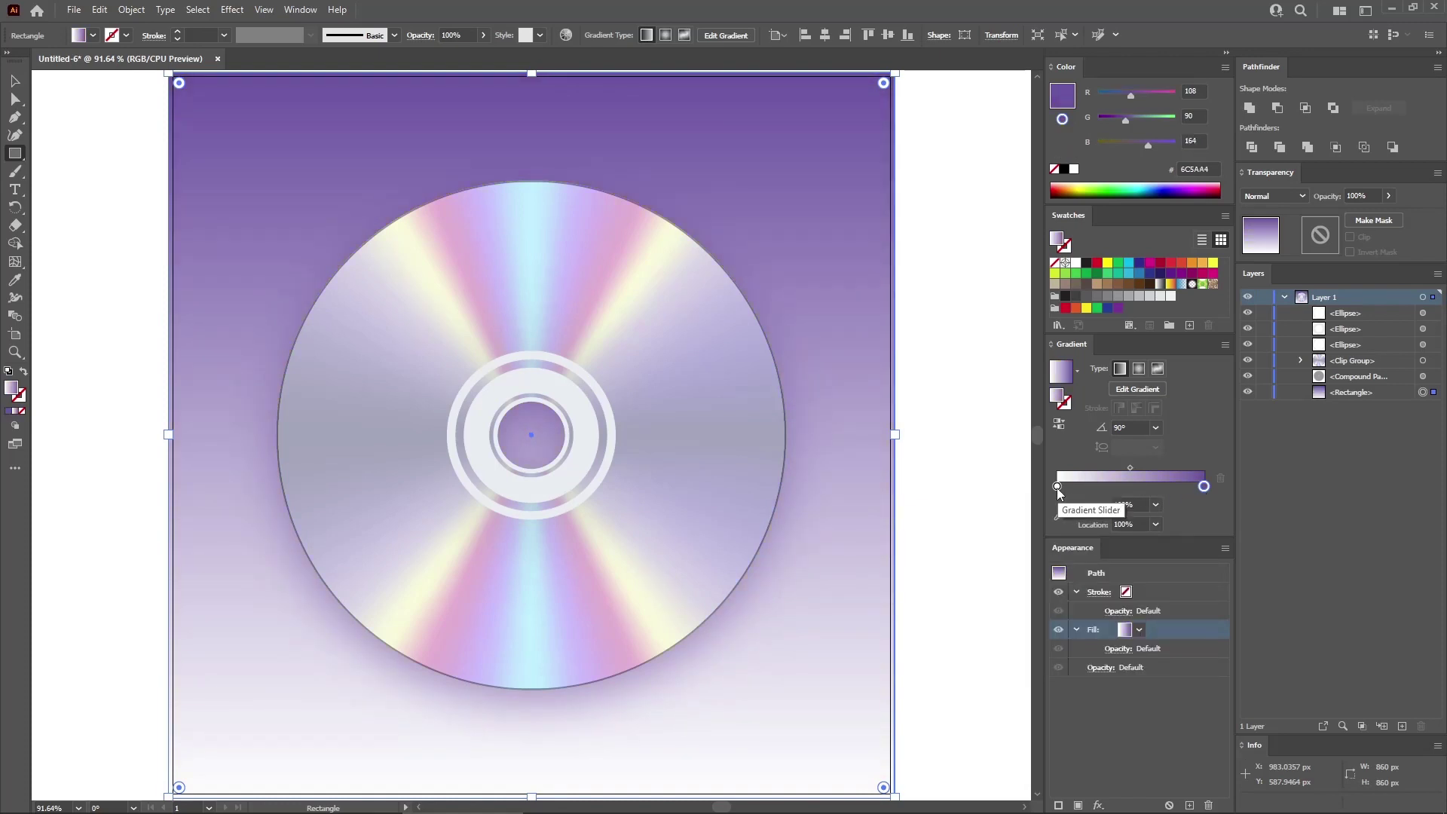
Set the bottom stop to lavender RGB 192/173/229, then deselect the square
double_click(1057, 486)
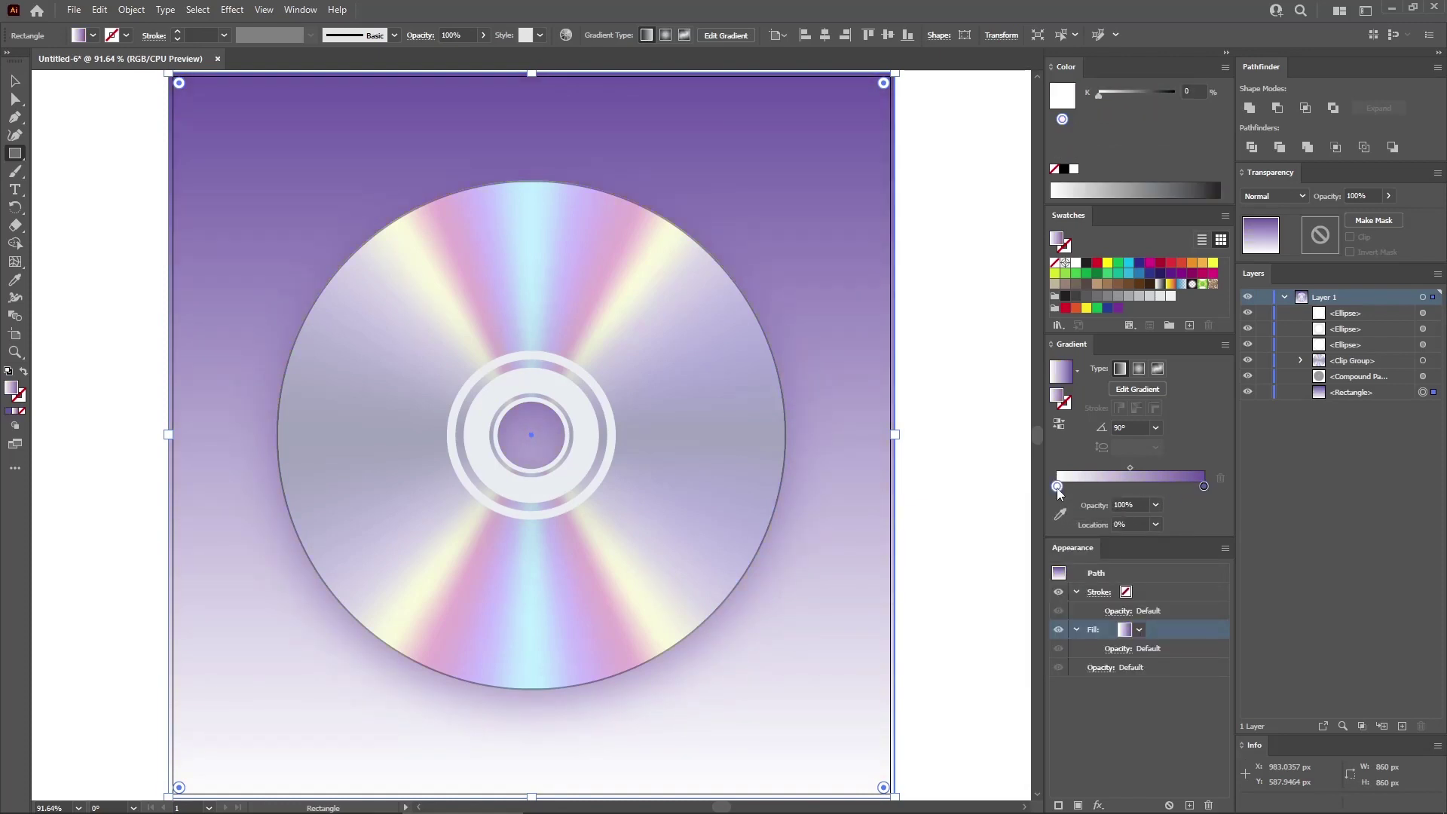
left_click(1203, 502)
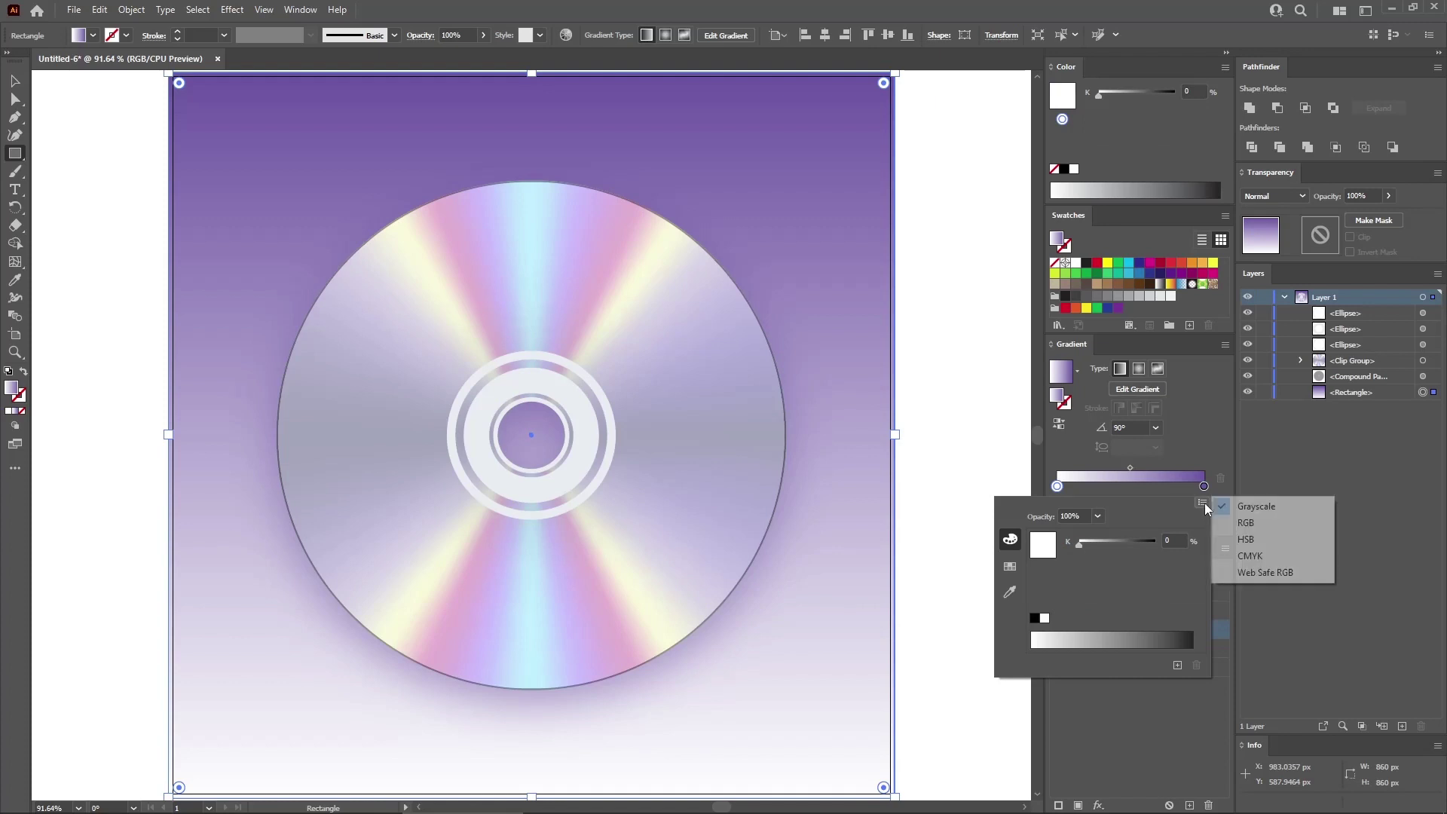
left_click(1245, 520)
left_click(1185, 540)
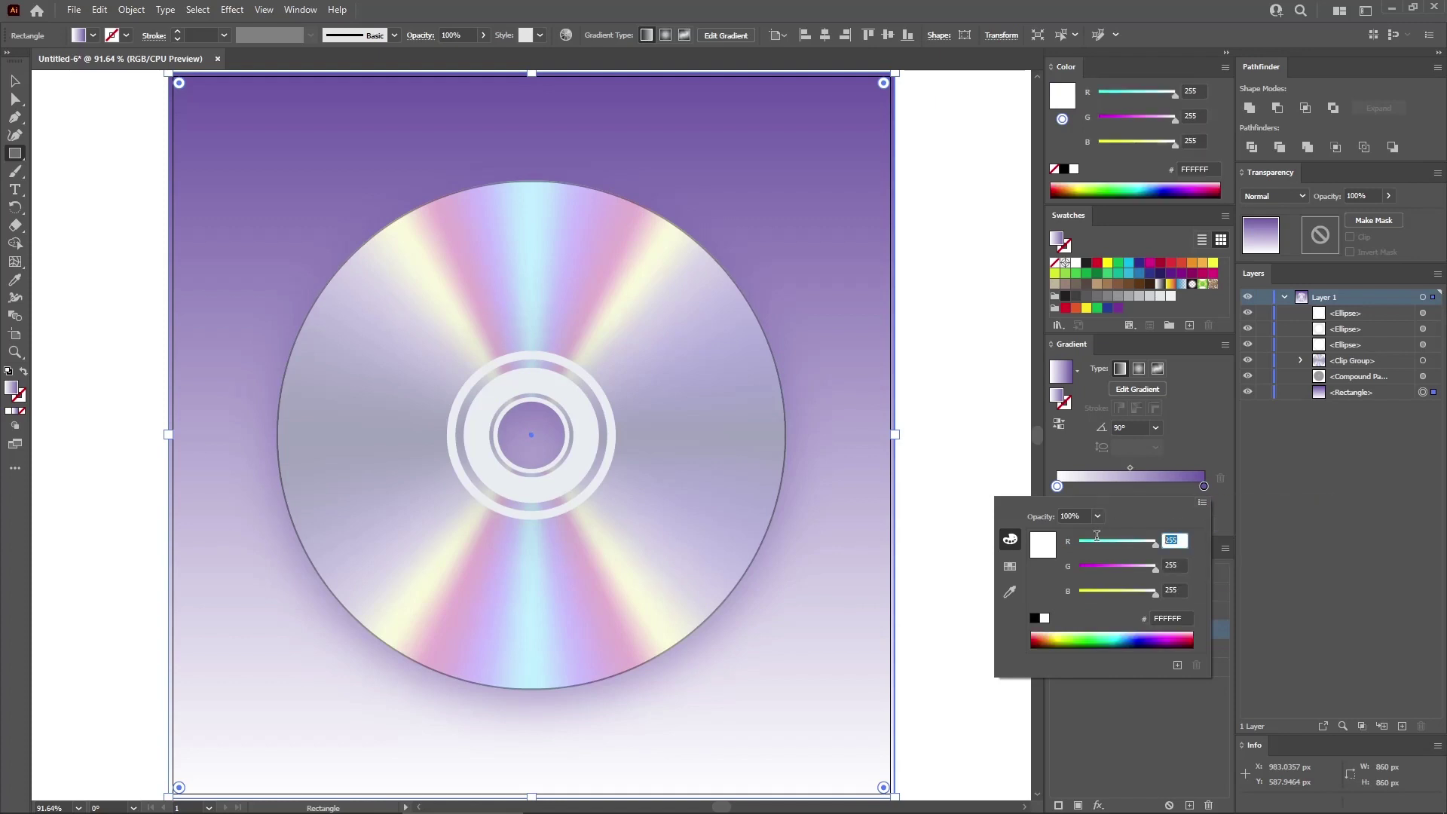
type("192")
key("Tab")
type("17")
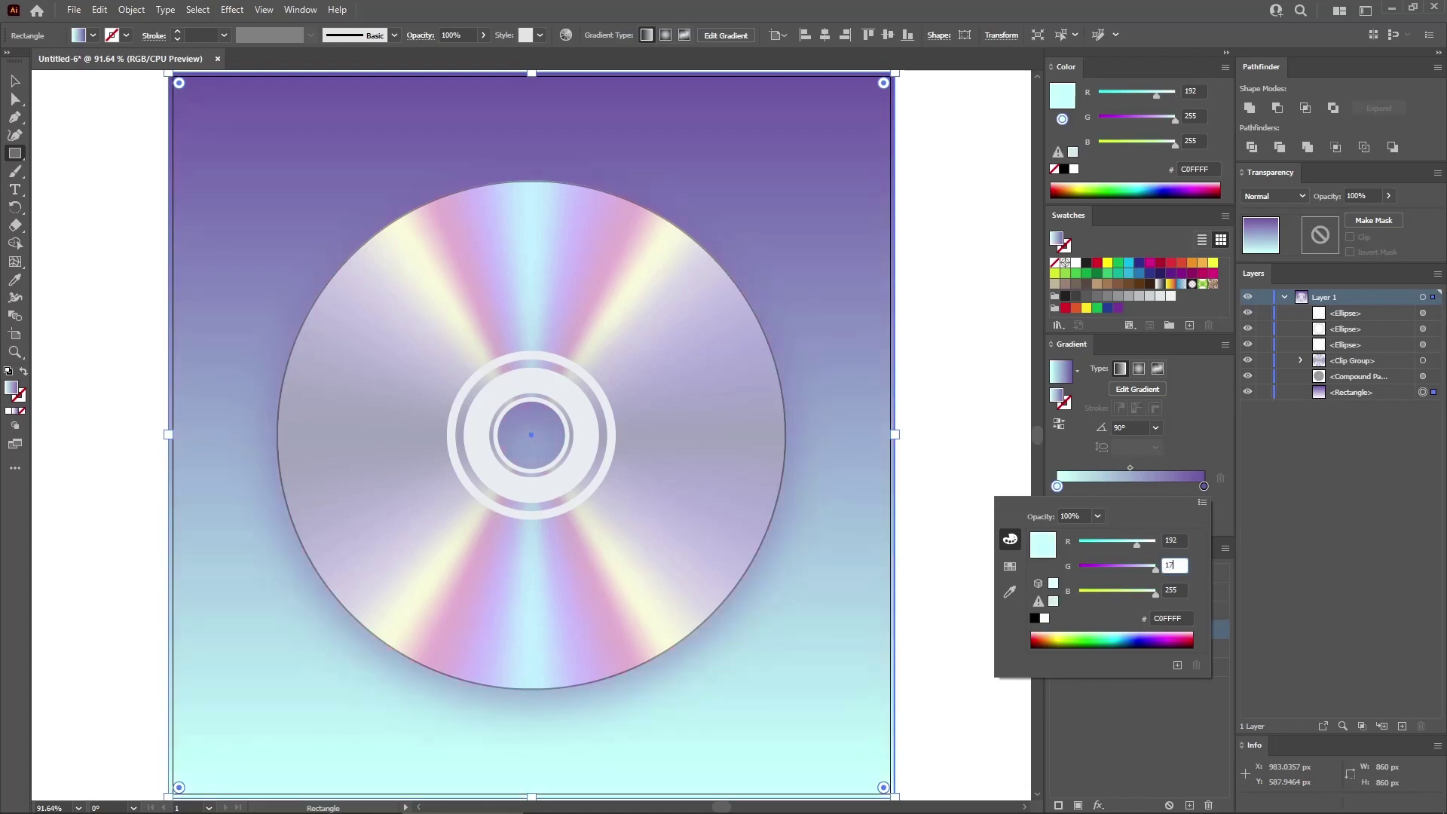
type("3")
key("Tab")
type("22")
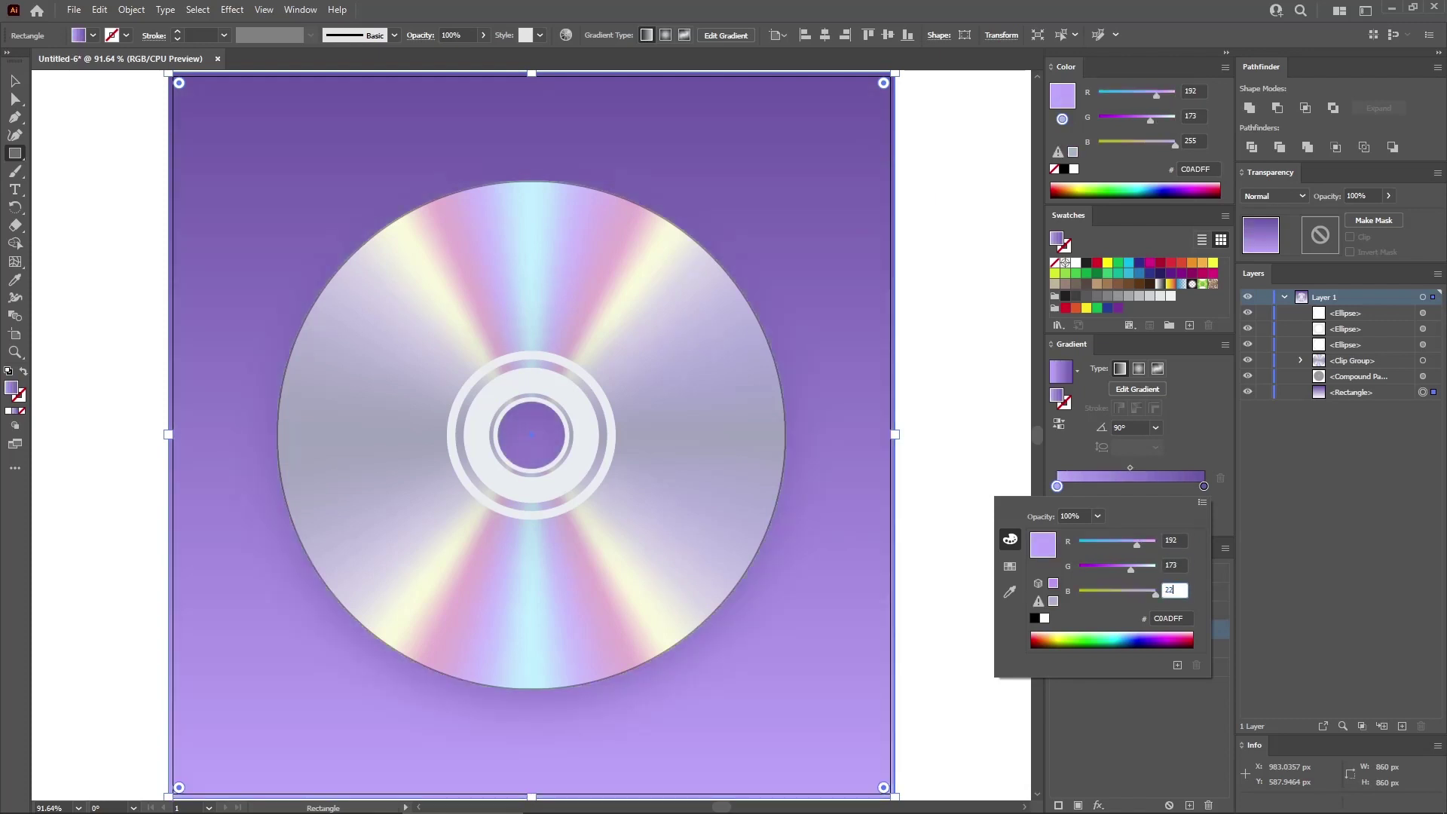
type("9")
key("Return")
left_click(937, 507)
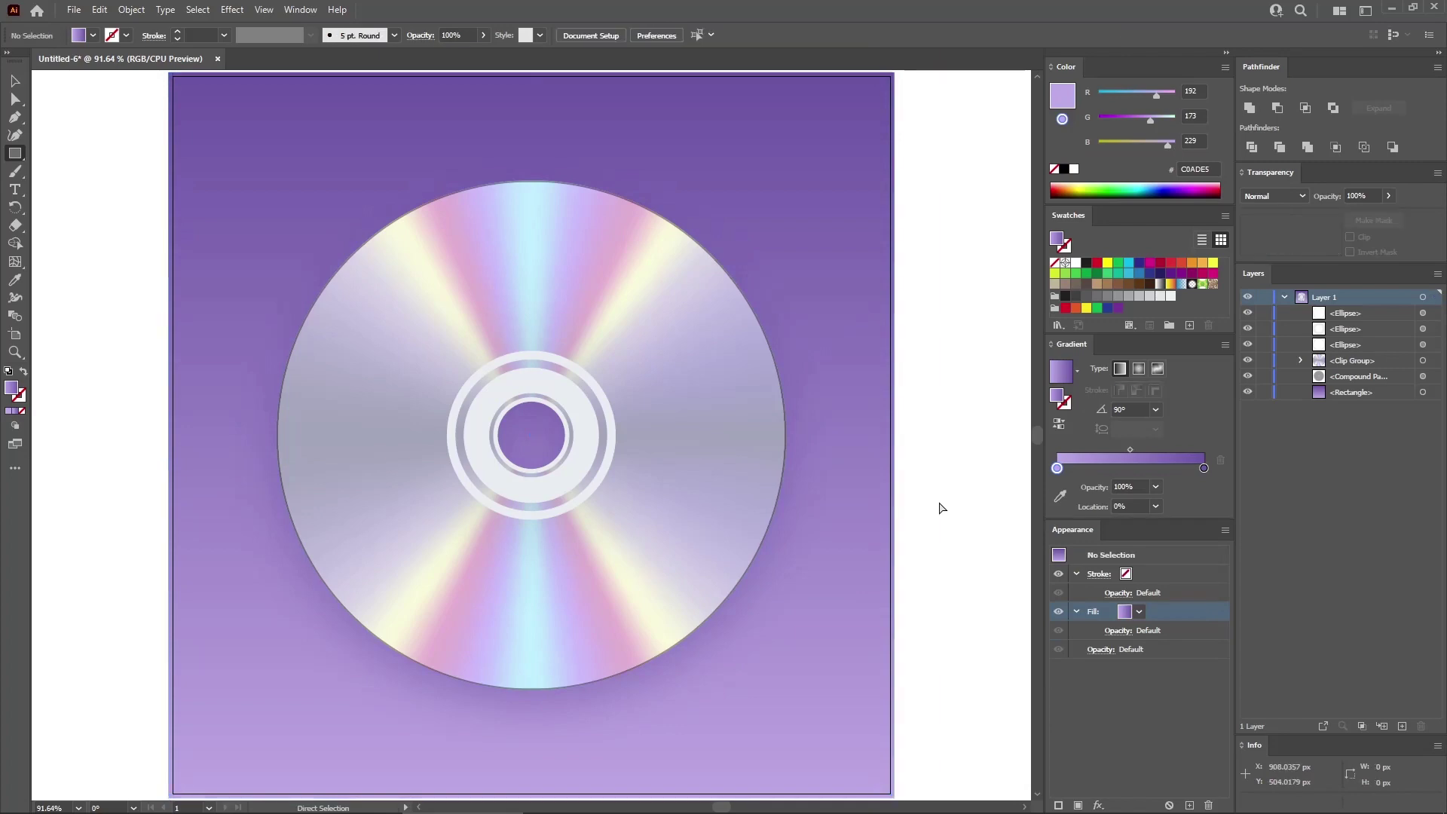
key("v")
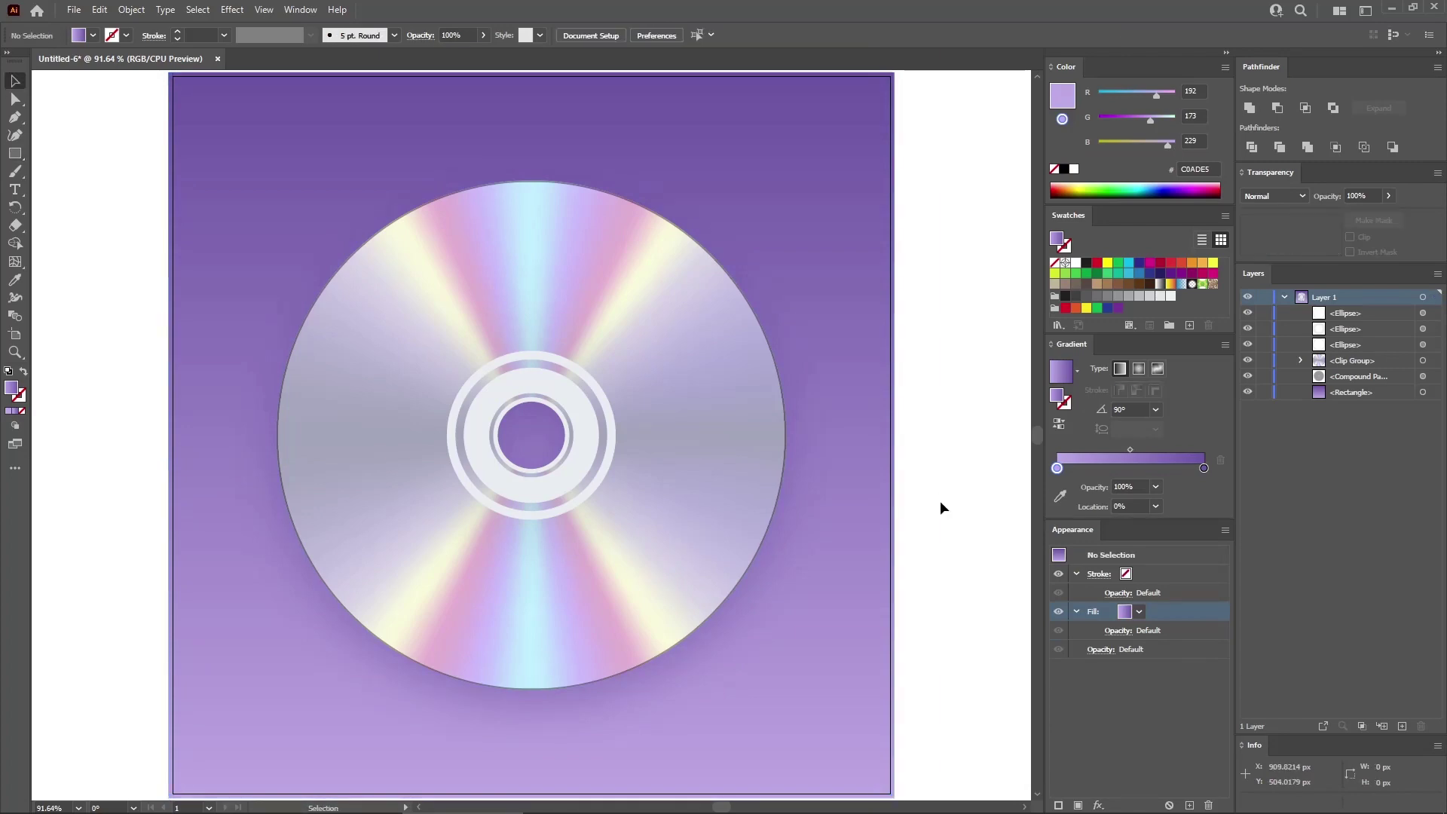